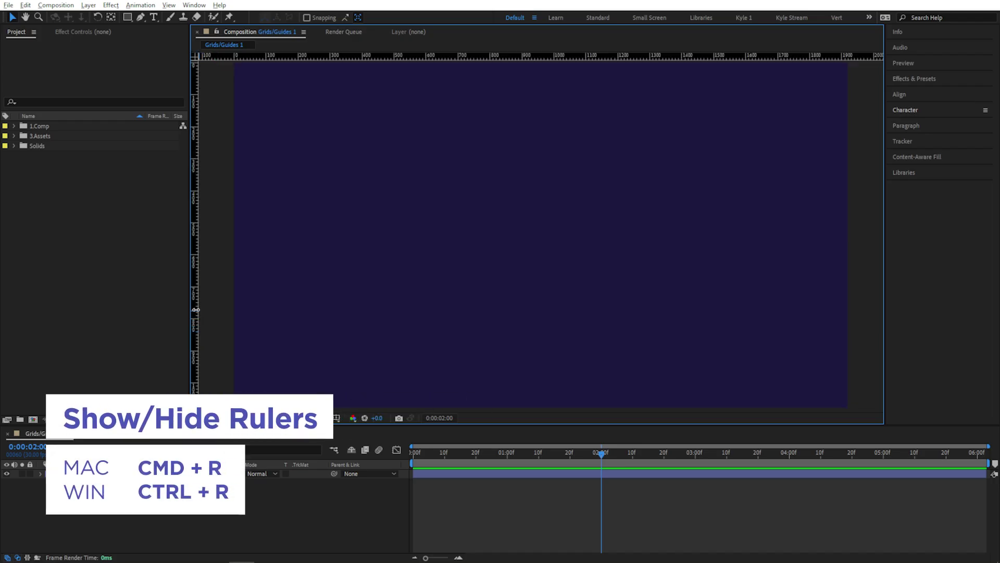
# Step: Add vertical and horizontal guides, move the title, hide the guides and scale the title down
pyautogui.moveTo(201, 336); pyautogui.dragTo(373, 301)
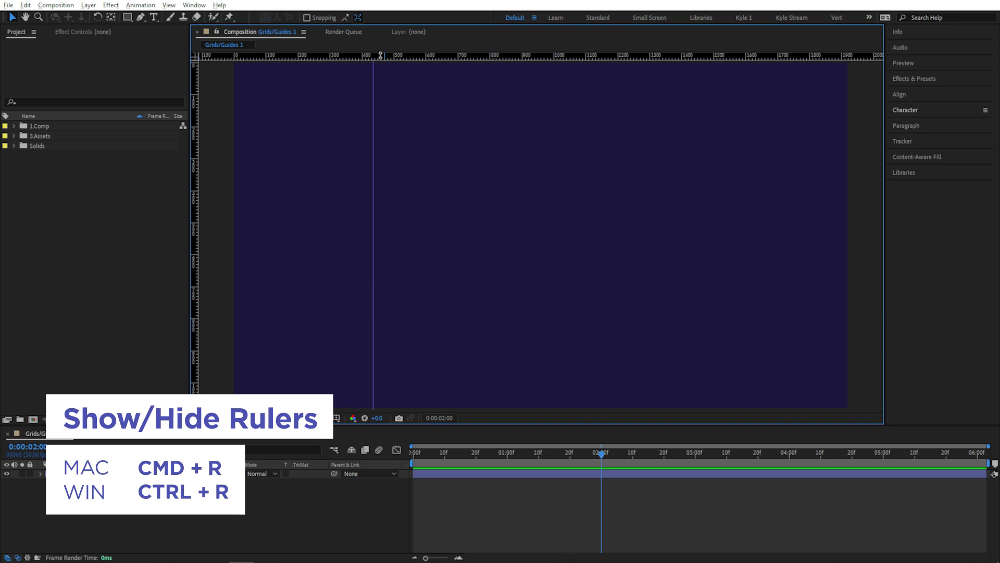
pyautogui.moveTo(383, 55); pyautogui.dragTo(382, 173)
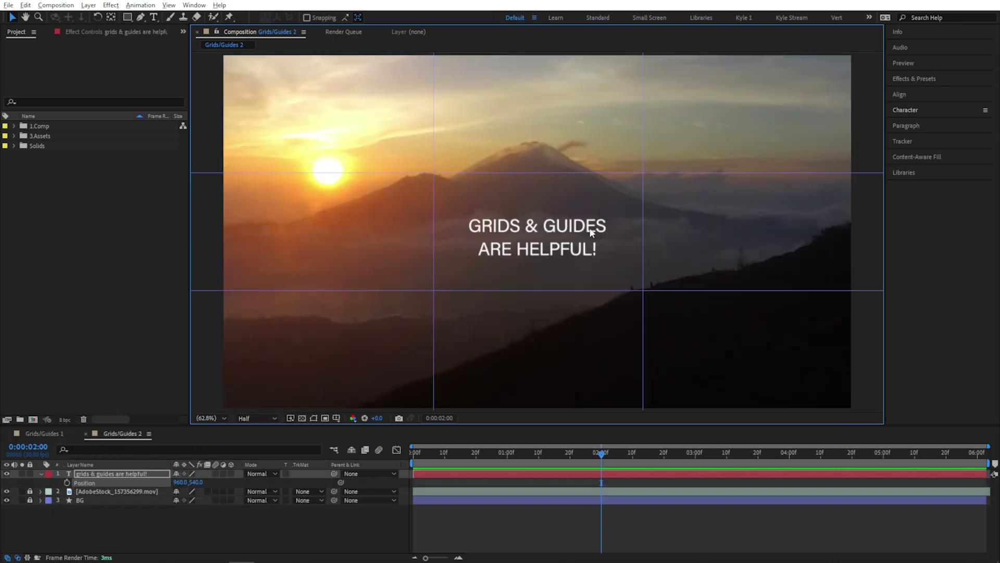
pyautogui.moveTo(596, 227); pyautogui.dragTo(491, 270)
pyautogui.hotkey('ctrl', ';')
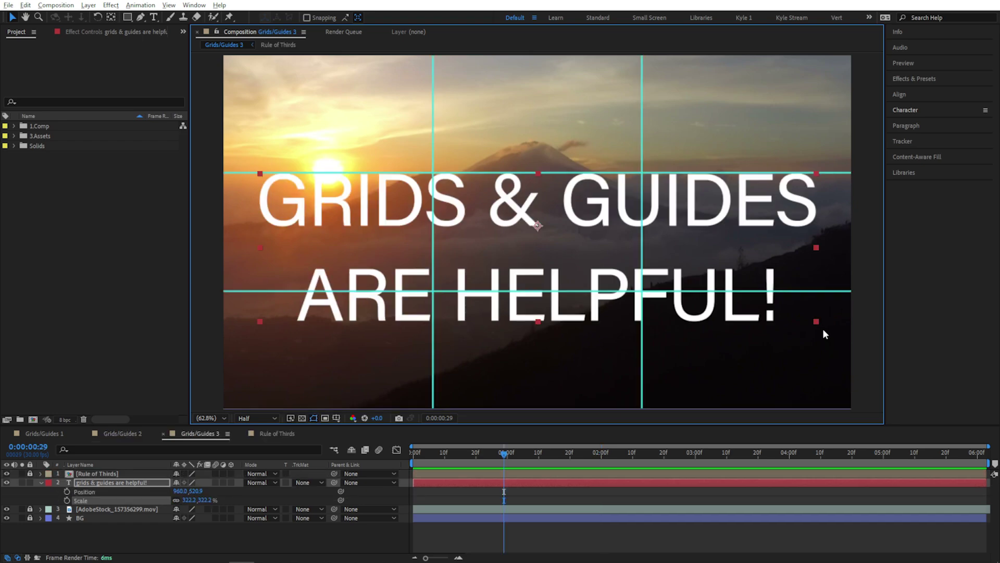
pyautogui.moveTo(815, 322); pyautogui.dragTo(595, 260)
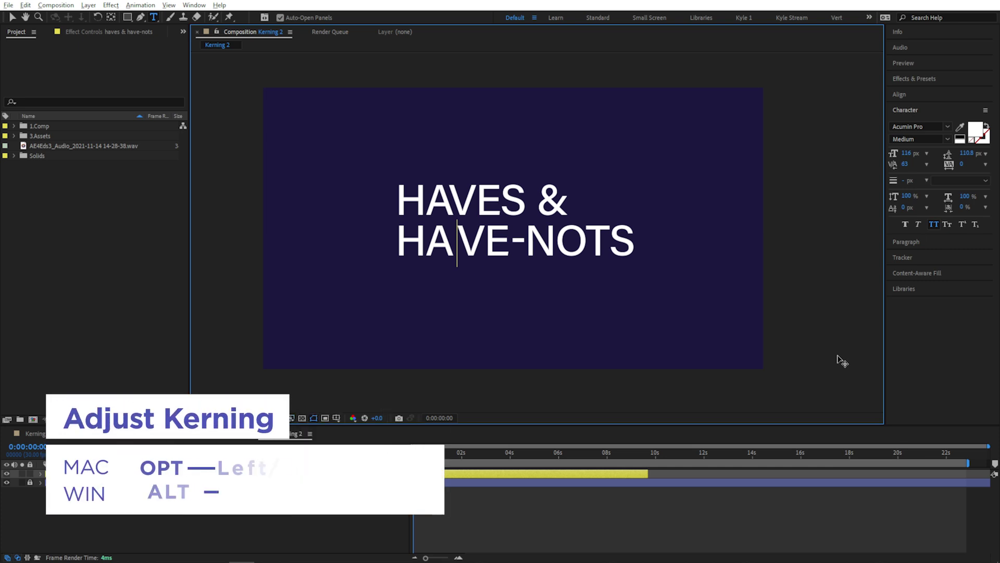
# Step: Reduce the kerning between A and V with Alt+Left
pyautogui.hotkey('alt', 'Left')
pyautogui.hotkey('alt', 'Left')
pyautogui.hotkey('alt', 'Left')
pyautogui.hotkey('alt', 'Left')
pyautogui.hotkey('alt', 'Left')
pyautogui.hotkey('alt', 'Left')
pyautogui.hotkey('alt', 'Left')
pyautogui.hotkey('alt', 'Left')
pyautogui.hotkey('alt', 'Left')
pyautogui.hotkey('alt', 'Left')
pyautogui.hotkey('alt', 'Left')
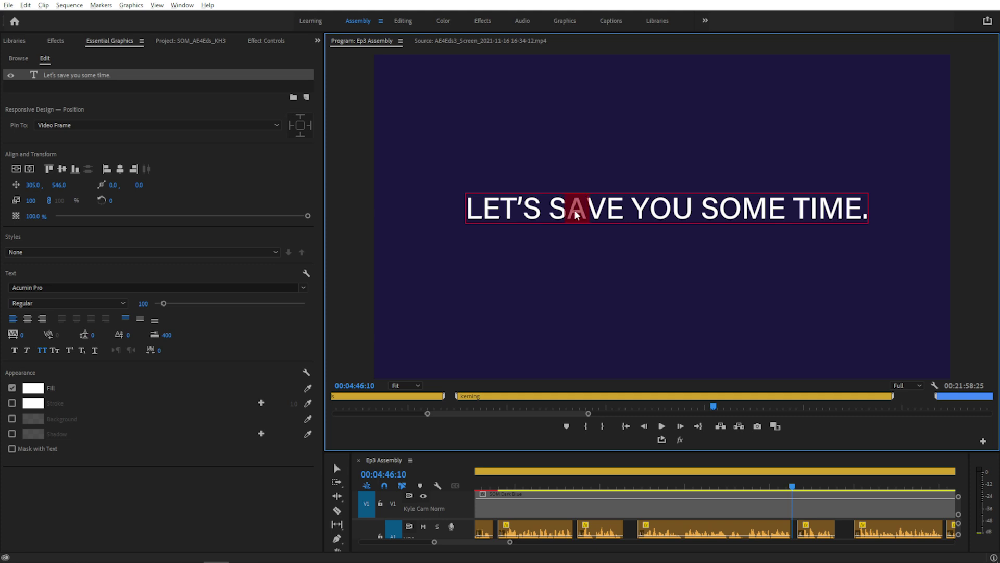
# Step: Assign Alt+Left and Alt+Right to Decrease and Increase Kerning by Five Units, then tighten the title's spacing
pyautogui.moveTo(59, 335); pyautogui.dragTo(23, 334)
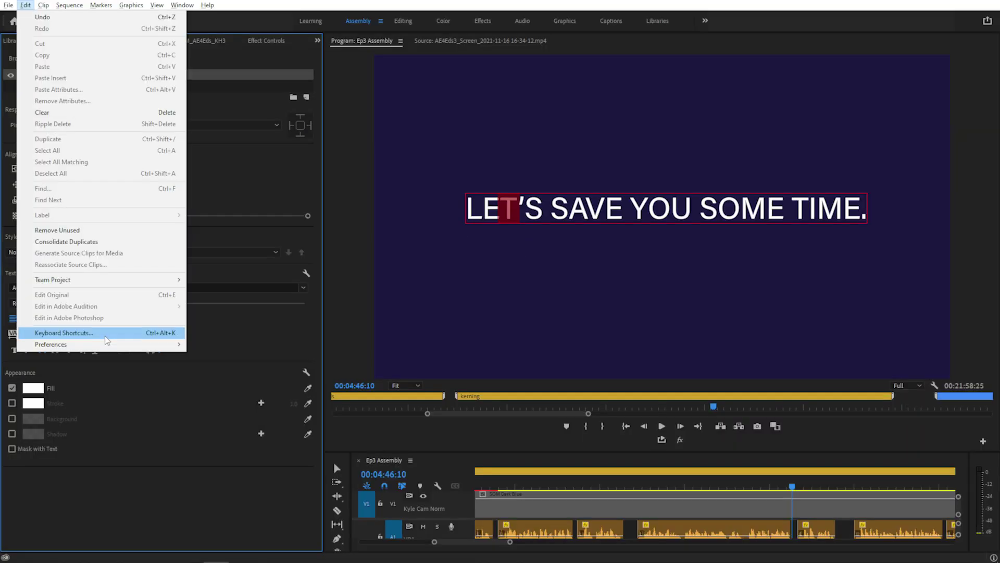
pyautogui.click(105, 336)
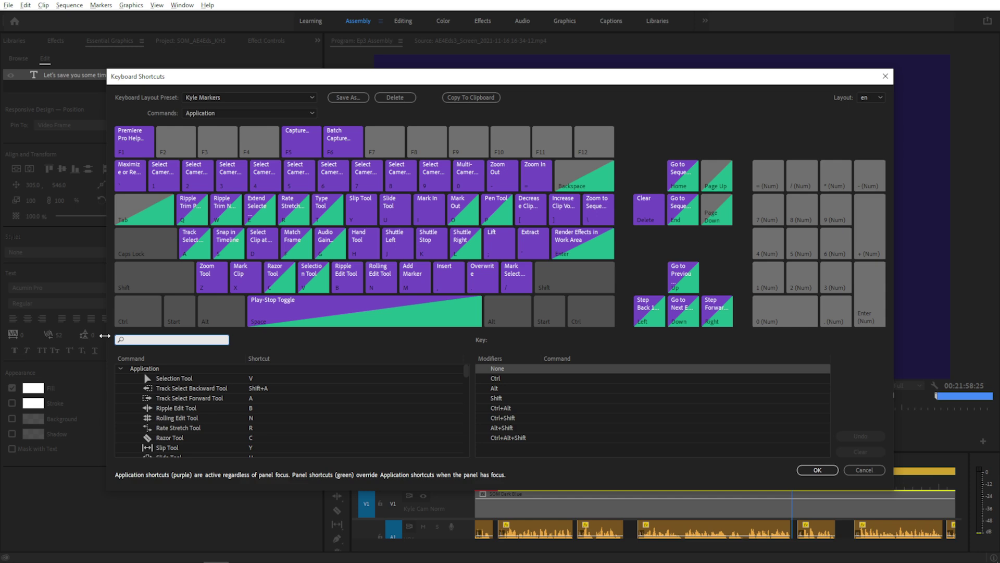
pyautogui.write('kerning')
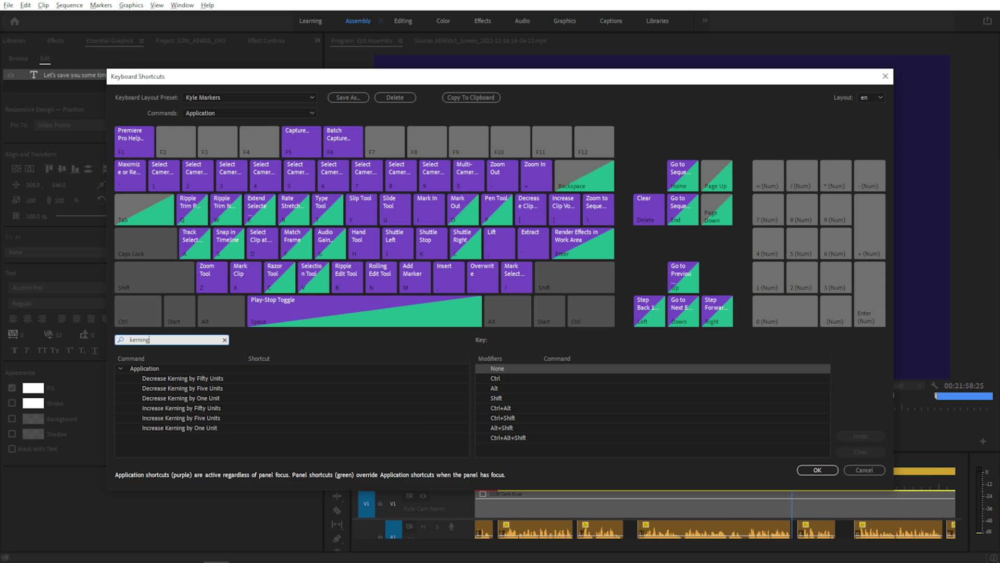
pyautogui.click(262, 390)
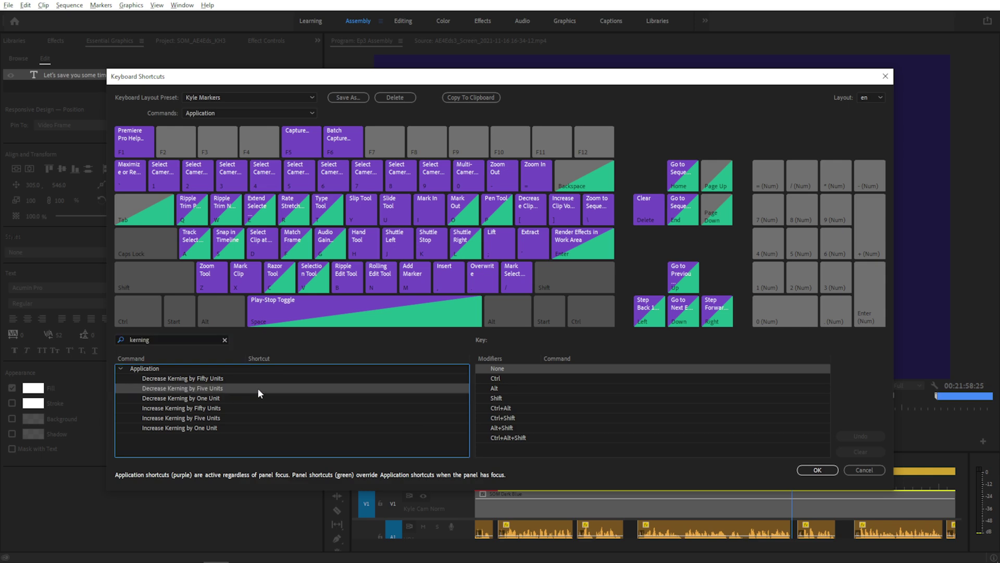
pyautogui.hotkey('alt', 'Left')
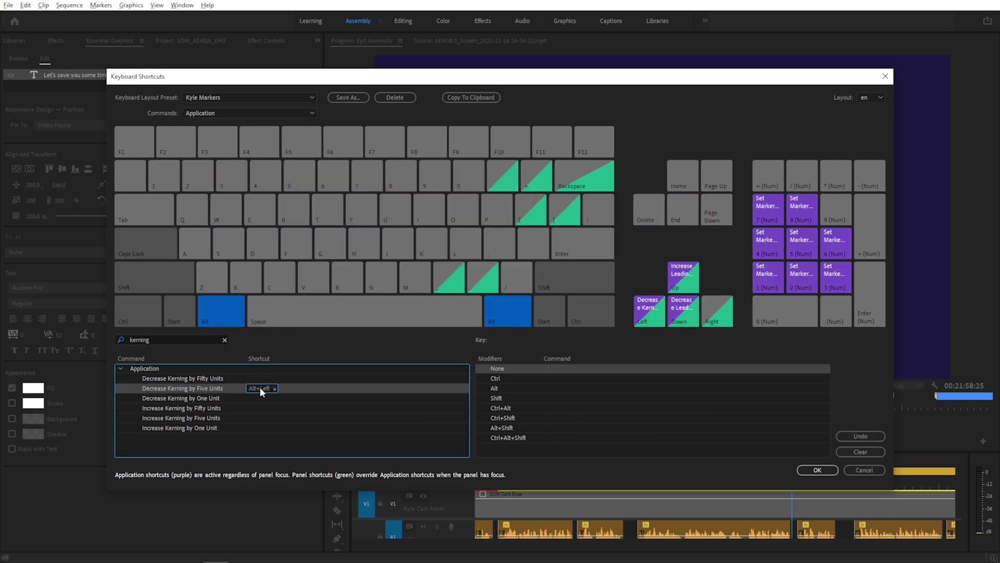
pyautogui.click(261, 417)
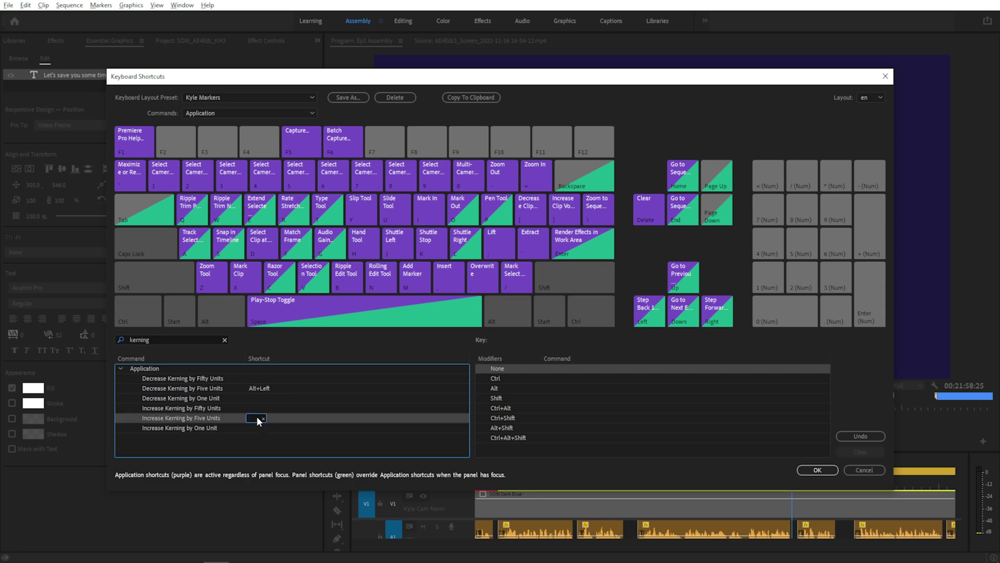
pyautogui.hotkey('alt', 'Right')
pyautogui.click(817, 469)
pyautogui.hotkey('alt', 'Right')
pyautogui.hotkey('alt', 'Right')
pyautogui.hotkey('alt', 'Right')
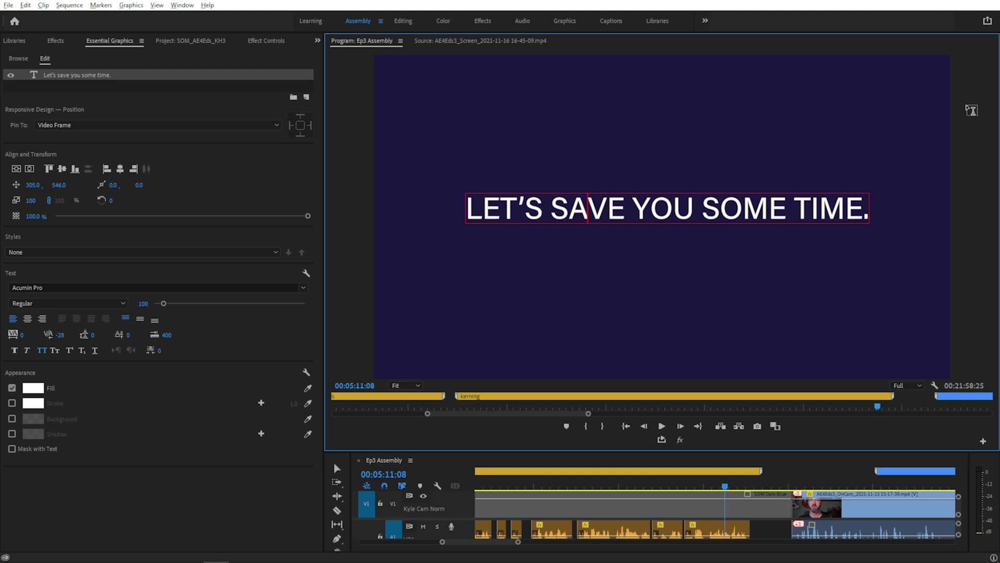
pyautogui.hotkey('alt', 'Left')
pyautogui.hotkey('alt', 'Left')
pyautogui.hotkey('alt', 'Left')
pyautogui.hotkey('alt', 'Left')
pyautogui.hotkey('alt', 'Left')
pyautogui.hotkey('alt', 'Left')
pyautogui.hotkey('alt', 'Left')
pyautogui.hotkey('alt', 'Left')
pyautogui.hotkey('alt', 'Left')
pyautogui.hotkey('alt', 'Left')
pyautogui.hotkey('alt', 'Left')
pyautogui.hotkey('alt', 'Left')
pyautogui.hotkey('alt', 'Left')
pyautogui.hotkey('alt', 'Left')
pyautogui.hotkey('alt', 'Left')
pyautogui.hotkey('alt', 'Left')
pyautogui.hotkey('alt', 'Left')
pyautogui.hotkey('alt', 'Left')
pyautogui.hotkey('alt', 'Left')
pyautogui.hotkey('alt', 'Left')
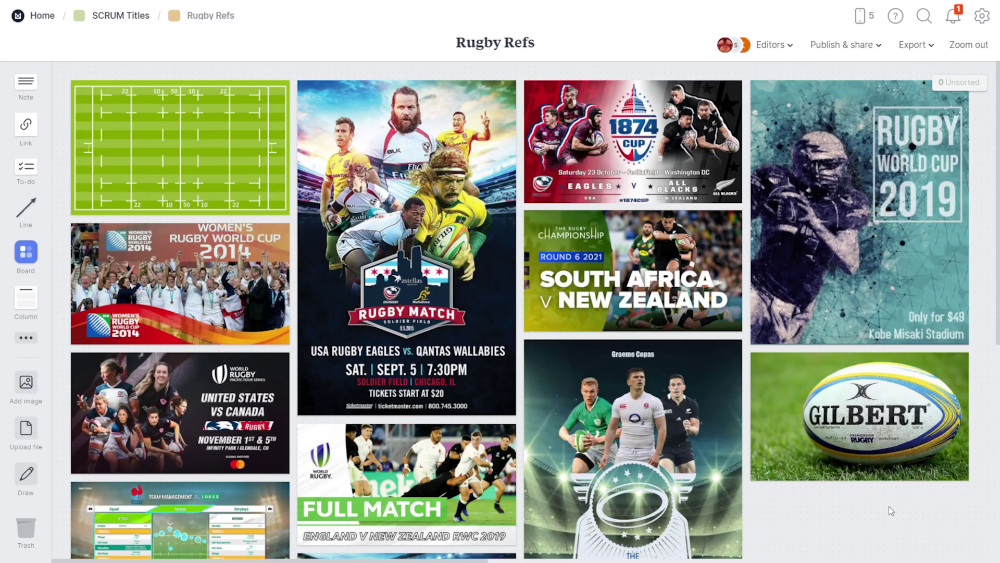
# Step: Zoom and pan the SCRUM Titles board to inspect the Coyote, Raised by Wolves, The Rook and John Lewis cards
pyautogui.scroll(-3, 888, 506)
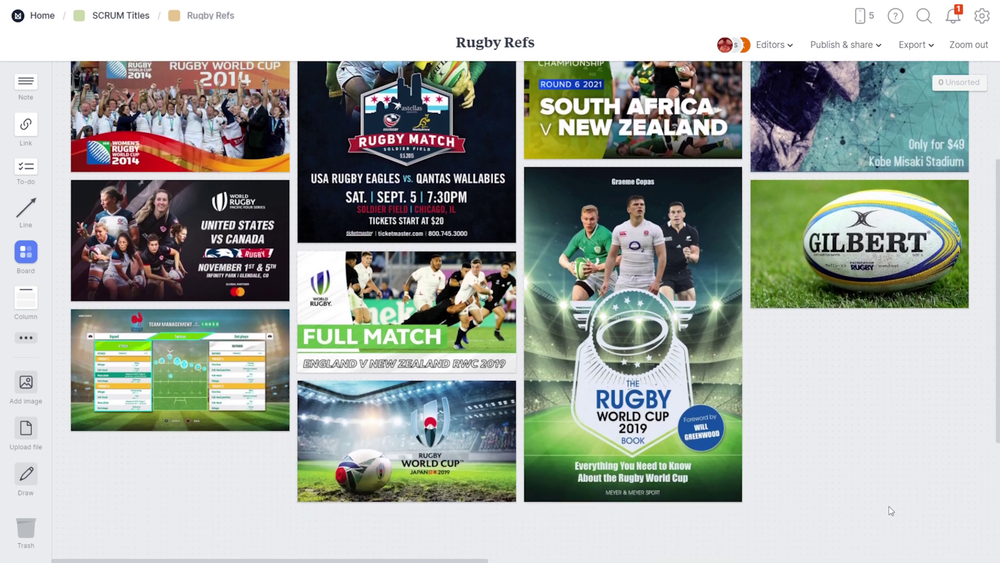
pyautogui.scroll(3, 889, 507)
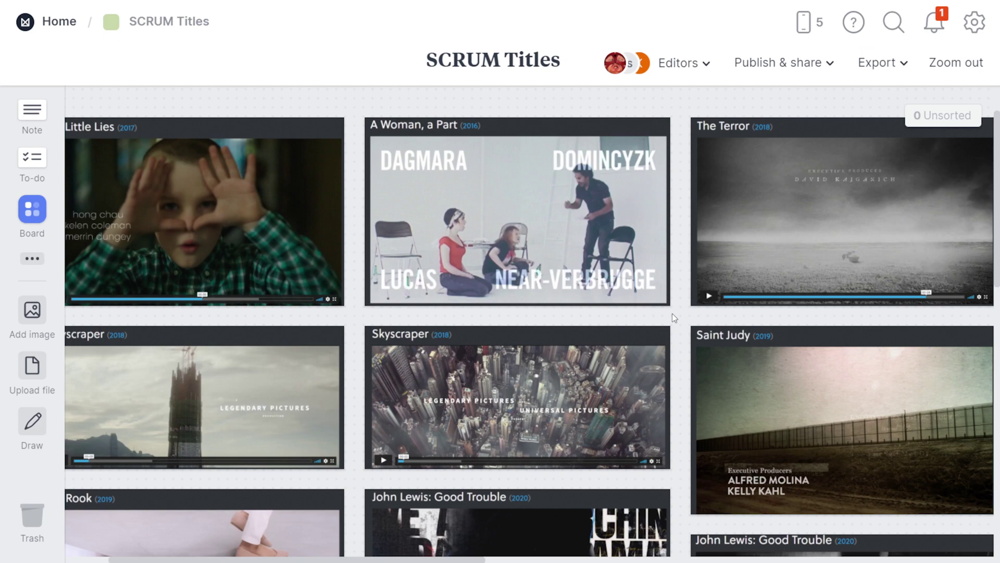
pyautogui.scroll(-4, 672, 313)
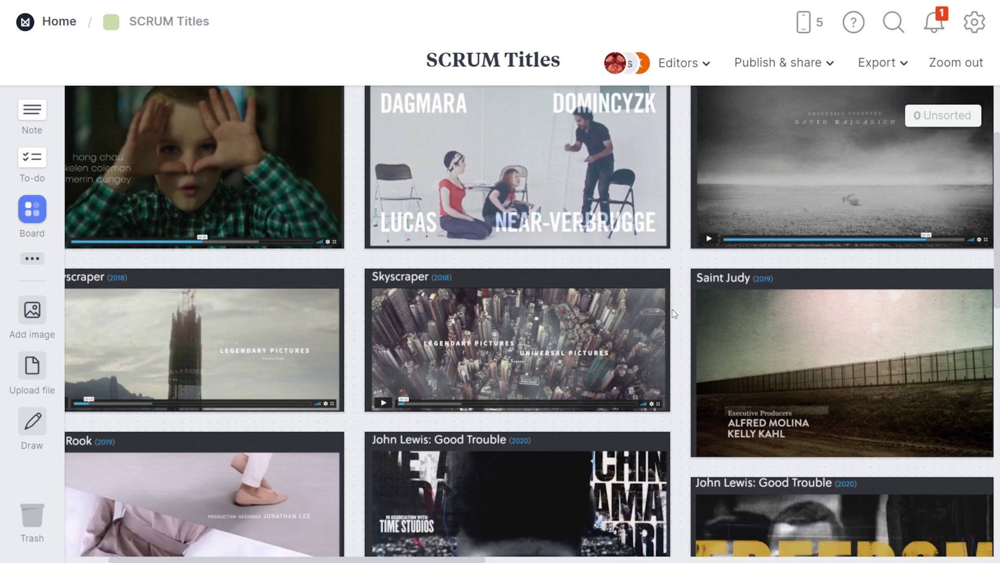
pyautogui.scroll(-3, 672, 303)
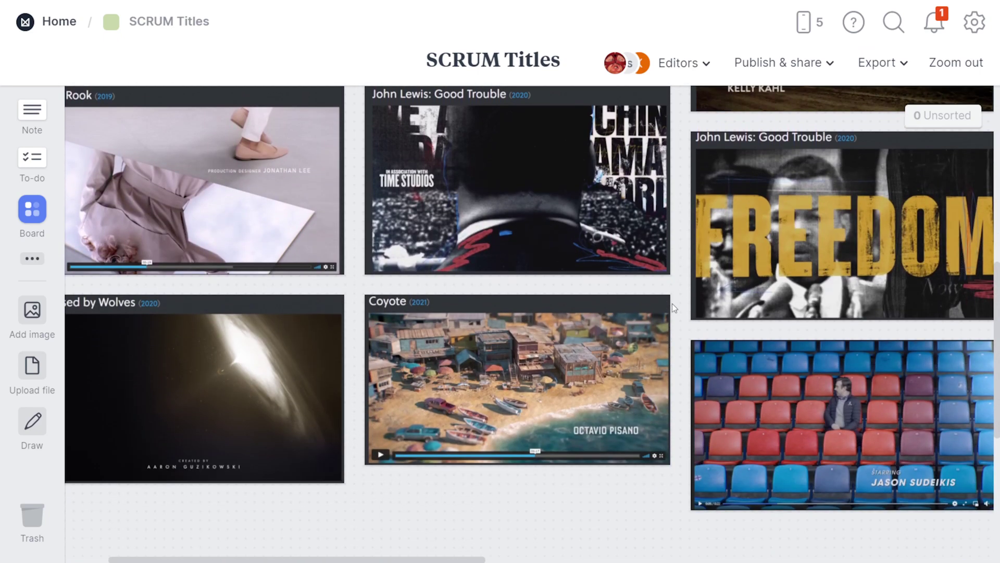
pyautogui.hotkey('ctrl', '+')
pyautogui.hotkey('ctrl', '+')
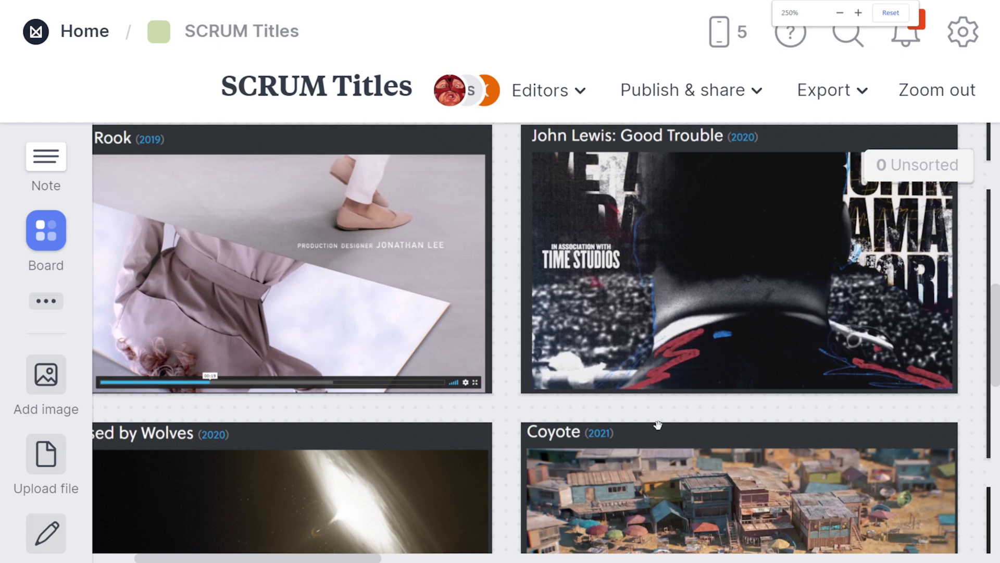
pyautogui.moveTo(658, 425); pyautogui.dragTo(426, 144)
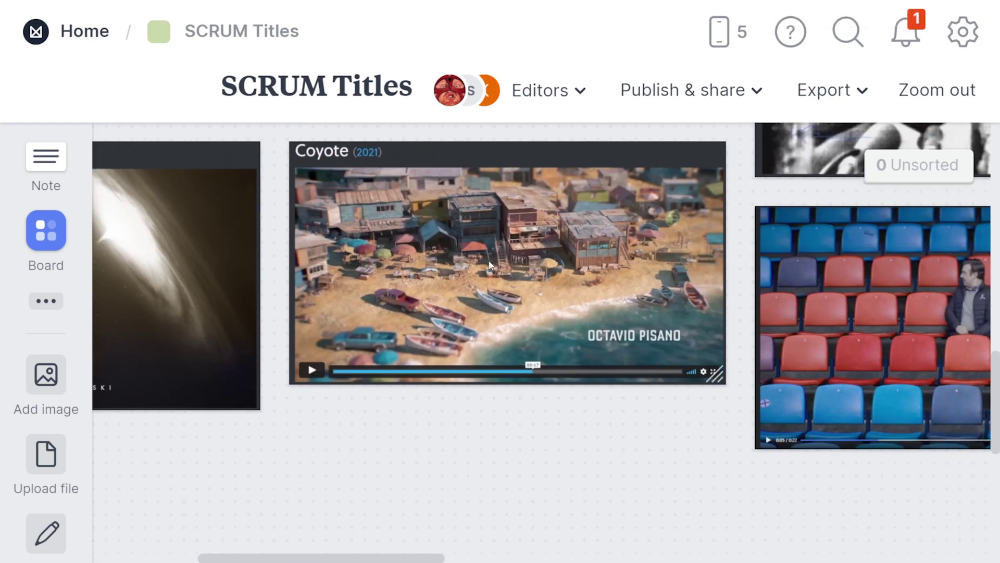
pyautogui.moveTo(400, 404); pyautogui.dragTo(841, 461)
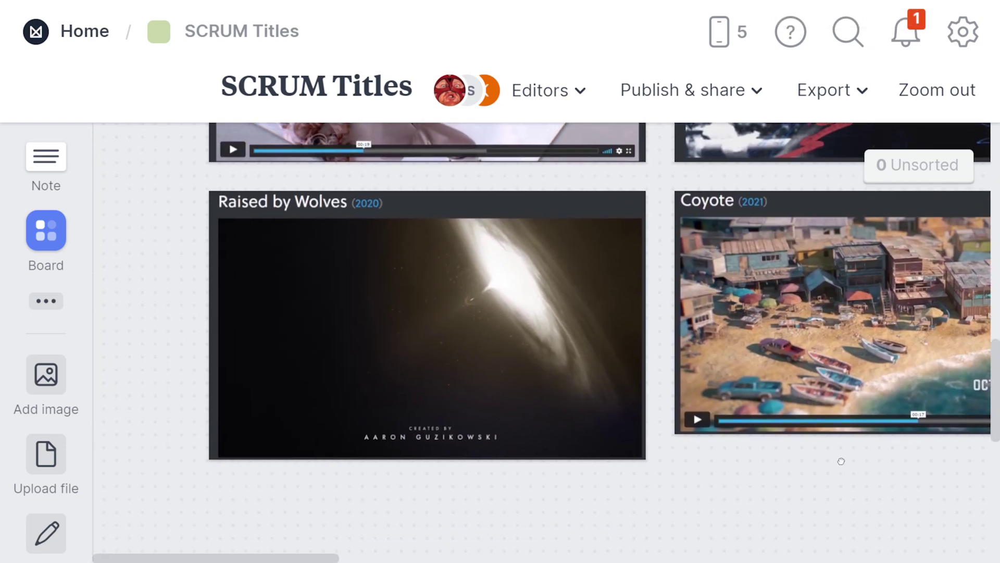
pyautogui.moveTo(657, 156); pyautogui.dragTo(670, 432)
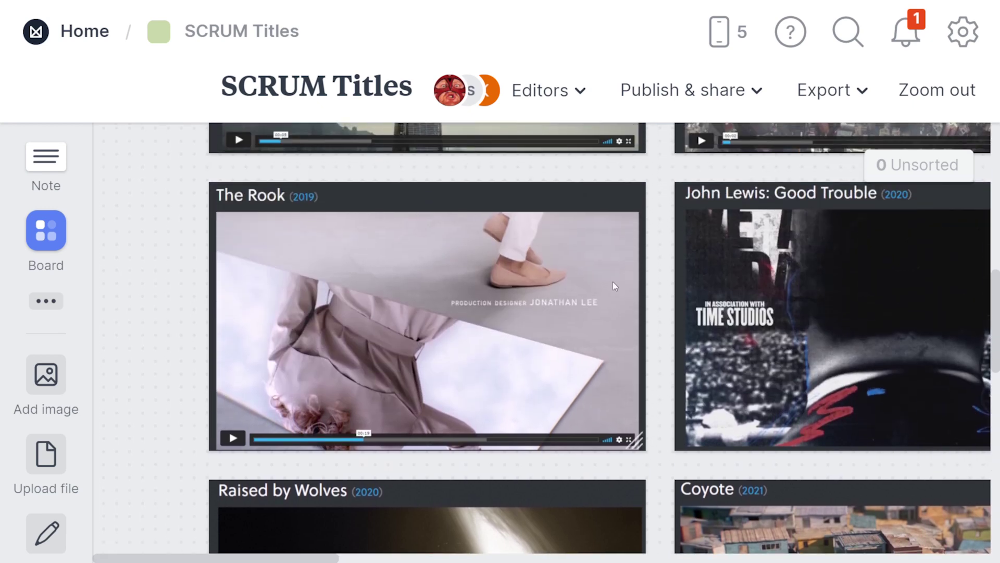
pyautogui.scroll(5, 669, 430)
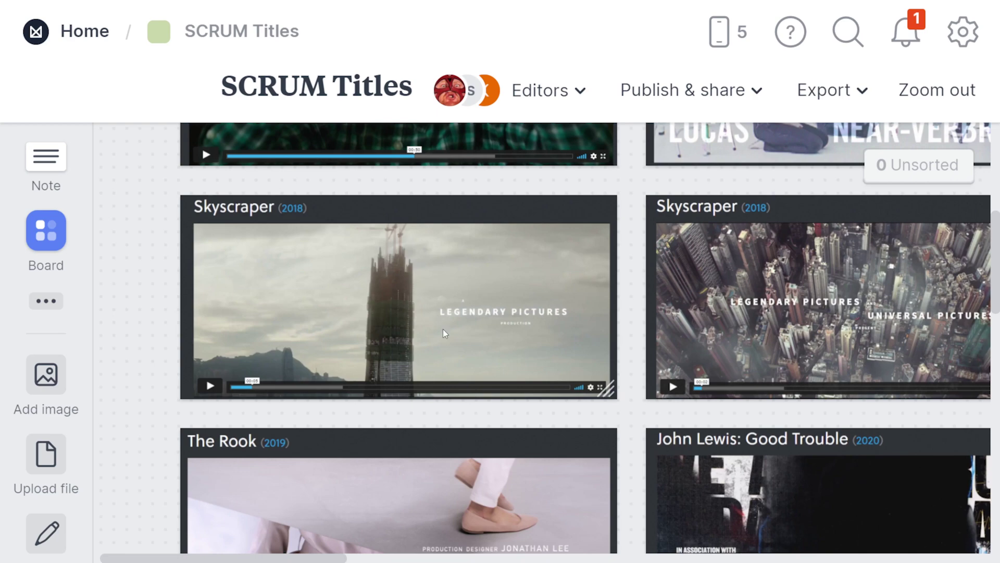
pyautogui.hscroll(3, 624, 386)
pyautogui.scroll(-5, 625, 386)
pyautogui.hscroll(5, 625, 386)
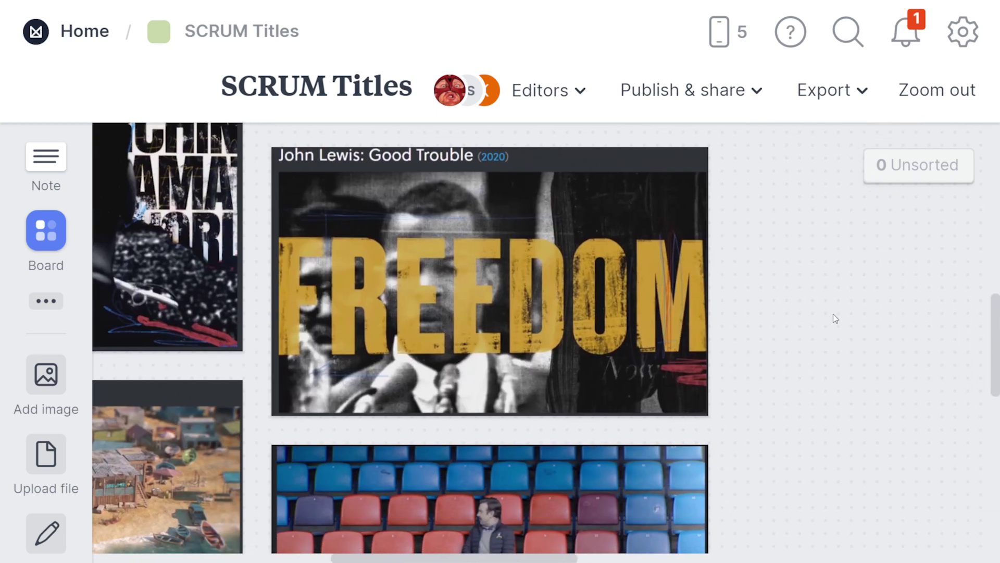
pyautogui.hotkey('ctrl', '0')
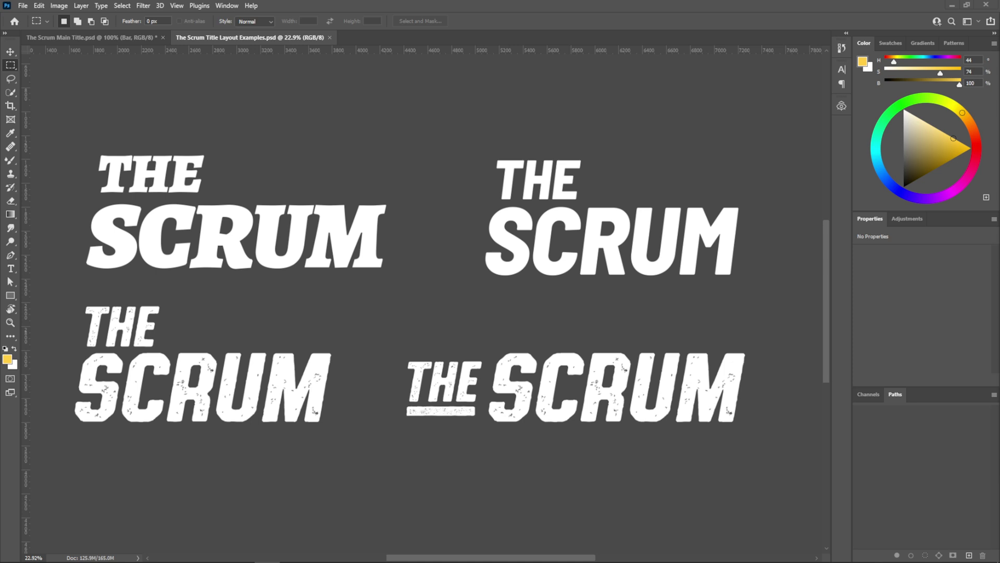
# Step: Set the lower SCRUM text's font style to Rounded Italic
pyautogui.scroll(5, 760, 394)
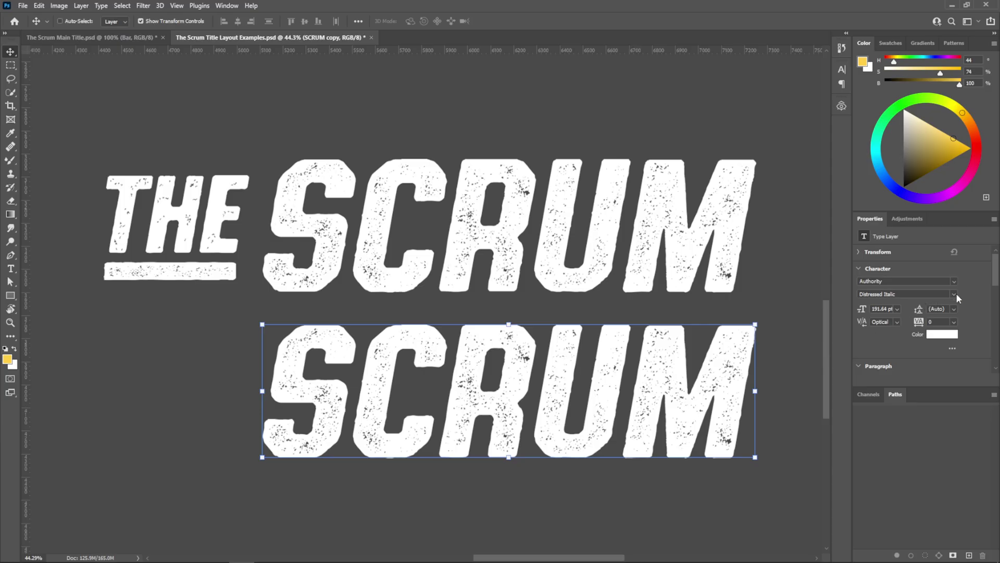
pyautogui.click(955, 295)
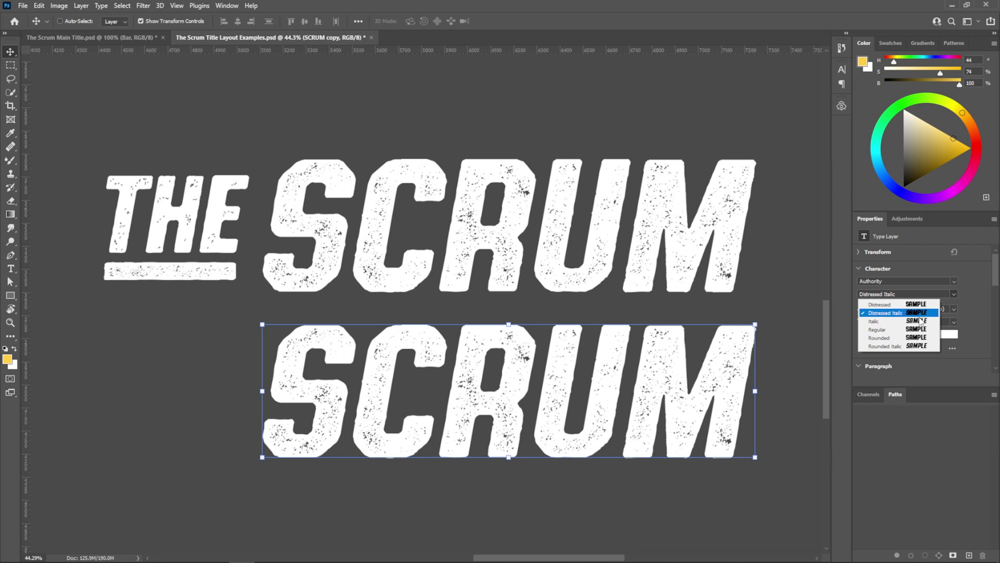
pyautogui.click(898, 346)
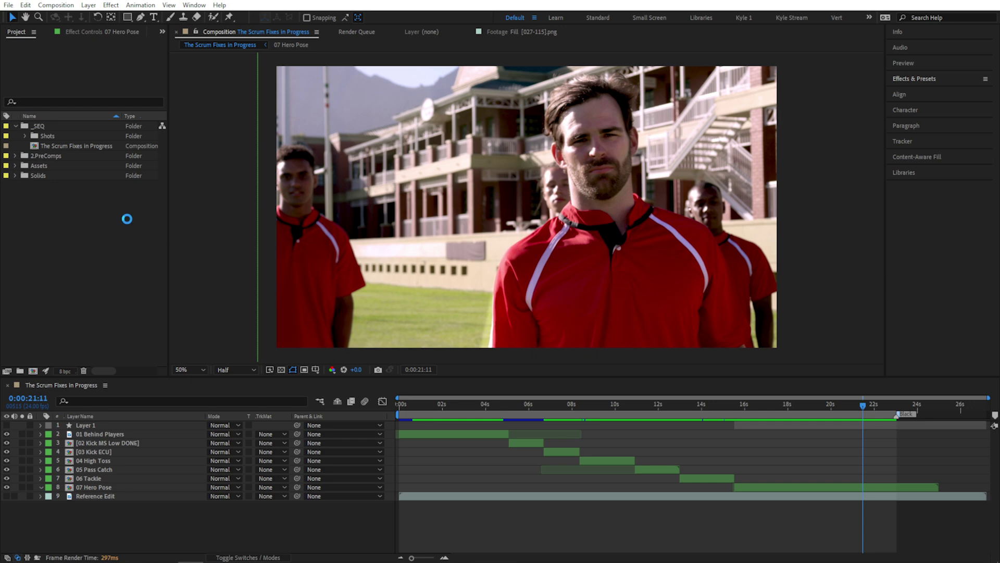
# Step: Import the title PSD as a composition retaining layer sizes
pyautogui.click(601, 123)
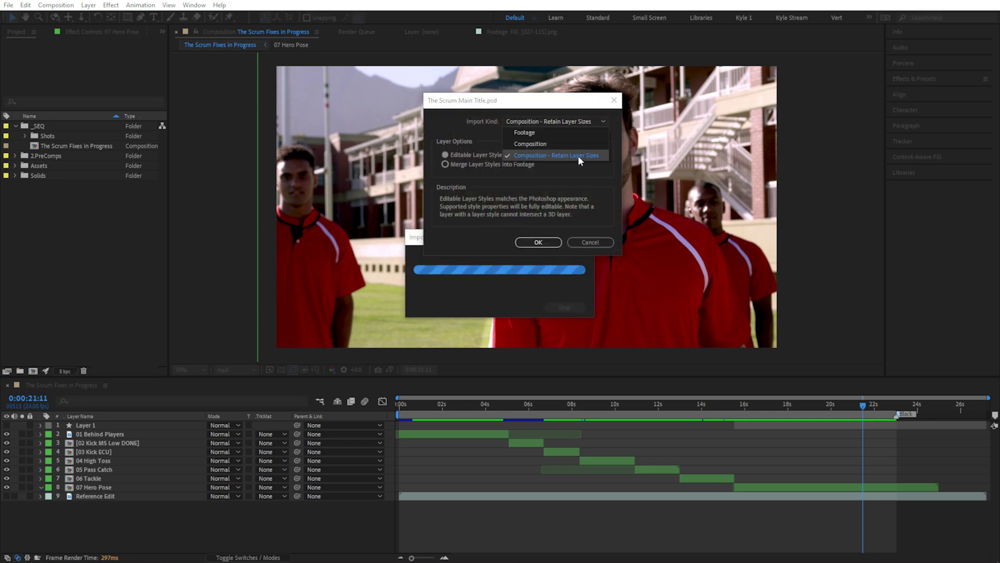
pyautogui.click(595, 155)
pyautogui.click(545, 243)
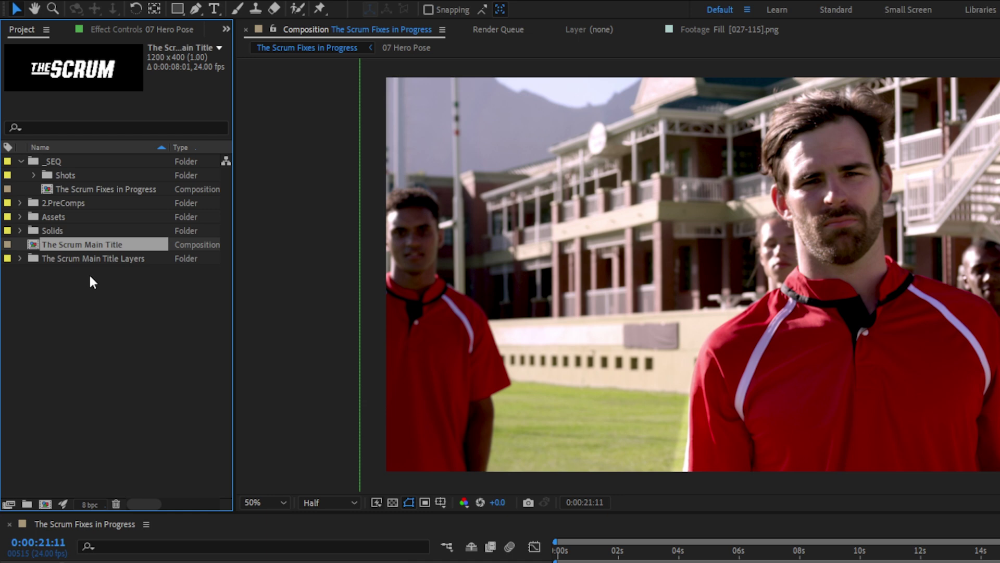
# Step: Create a Titles folder in _SEQ, move The Scrum Main Title into it, and add it to the timeline
pyautogui.click(61, 162)
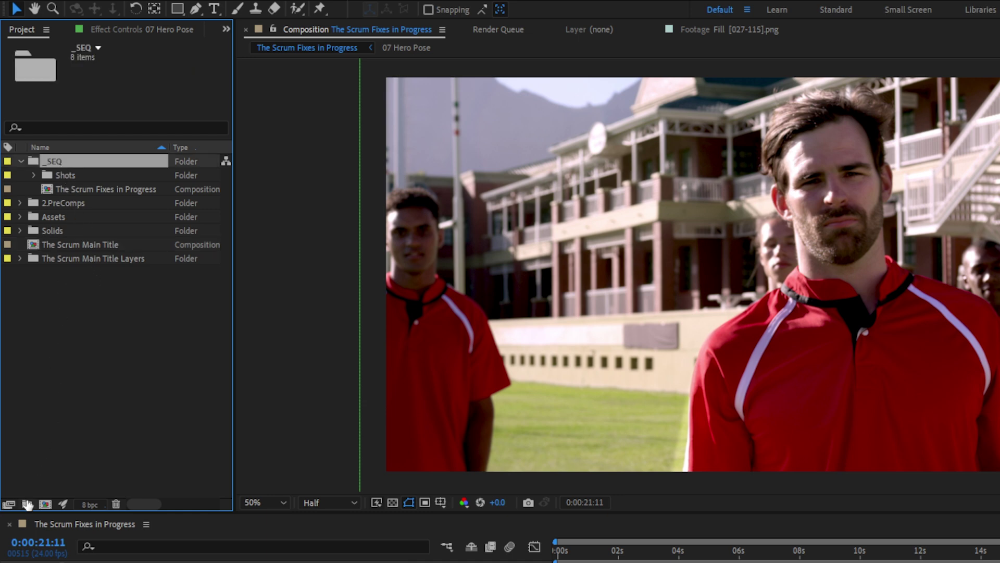
pyautogui.click(26, 504)
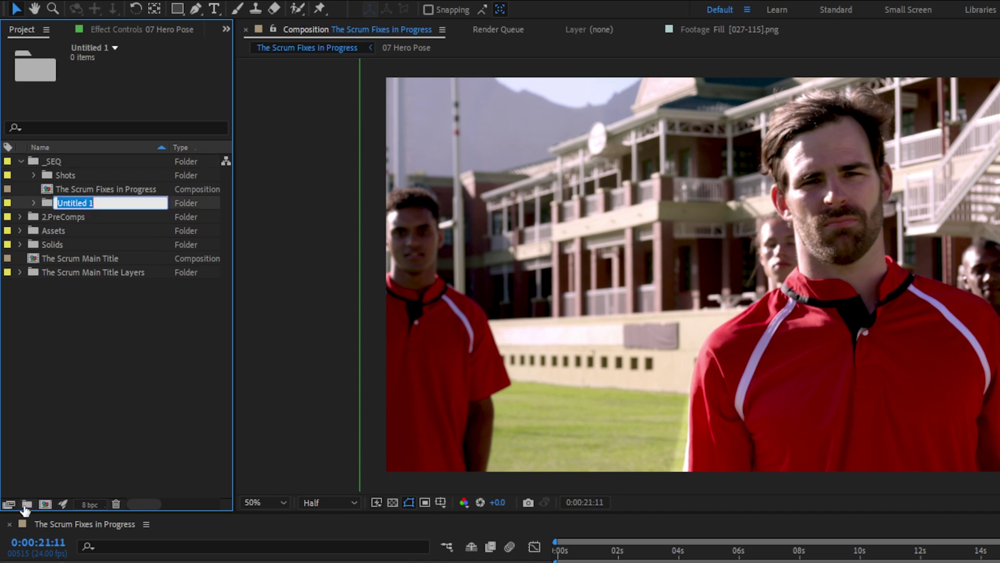
pyautogui.write('Titles')
pyautogui.press('Return')
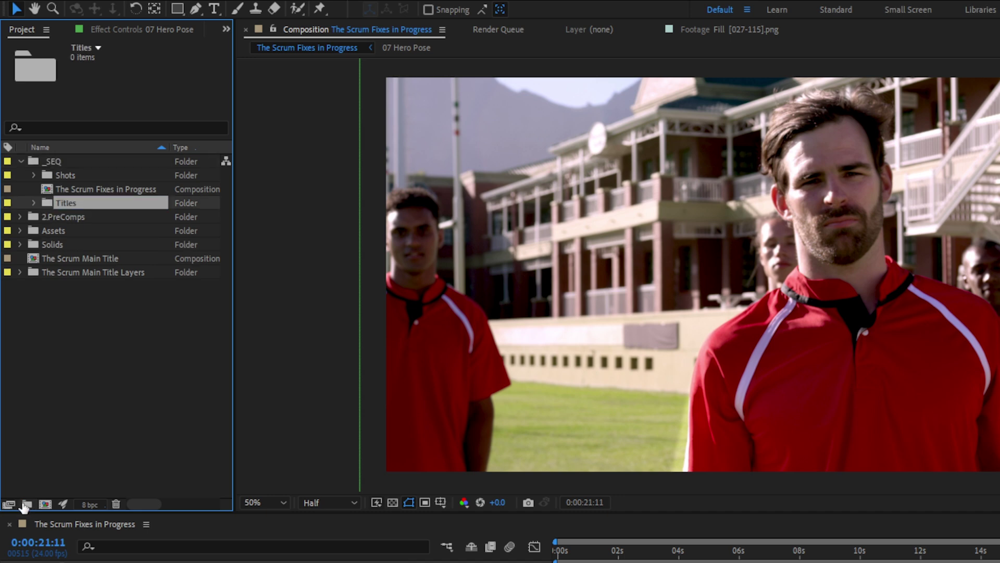
pyautogui.moveTo(70, 260); pyautogui.dragTo(71, 205)
pyautogui.click(32, 204)
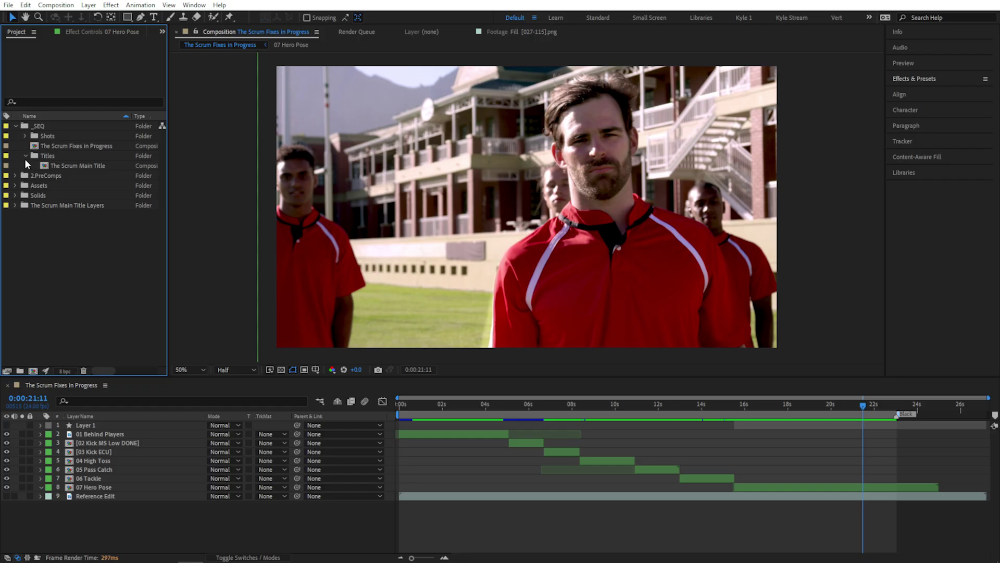
pyautogui.moveTo(46, 166); pyautogui.dragTo(750, 482)
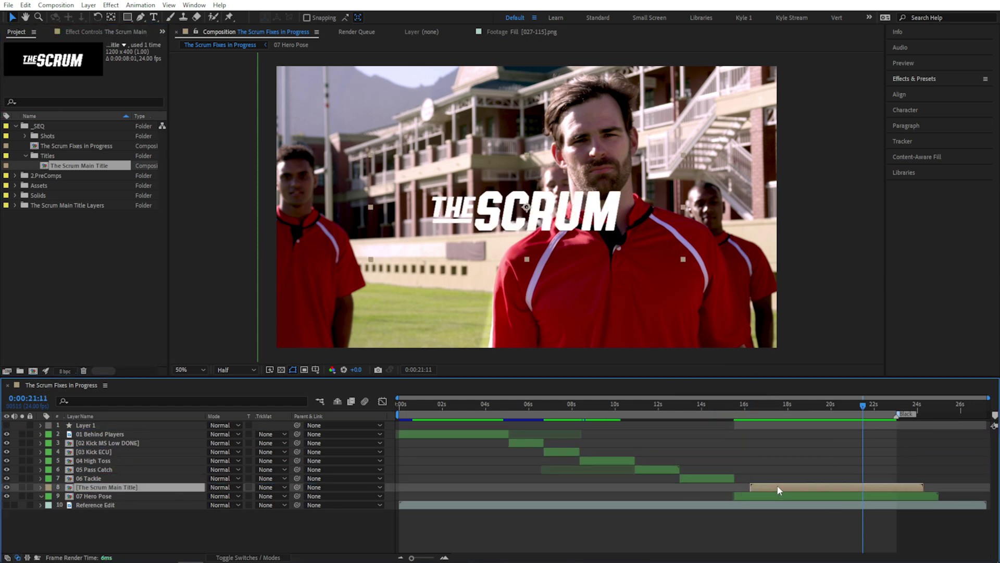
# Step: Align the SCRUM title with 07 Hero Pose and shrink it onto the player's chest
pyautogui.moveTo(776, 486); pyautogui.dragTo(769, 487)
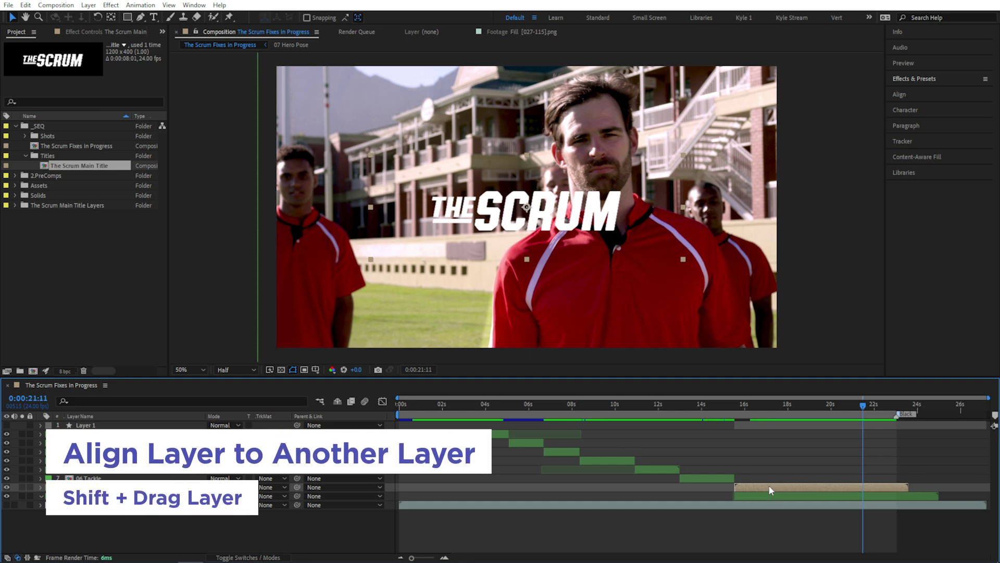
pyautogui.moveTo(557, 229); pyautogui.dragTo(635, 296)
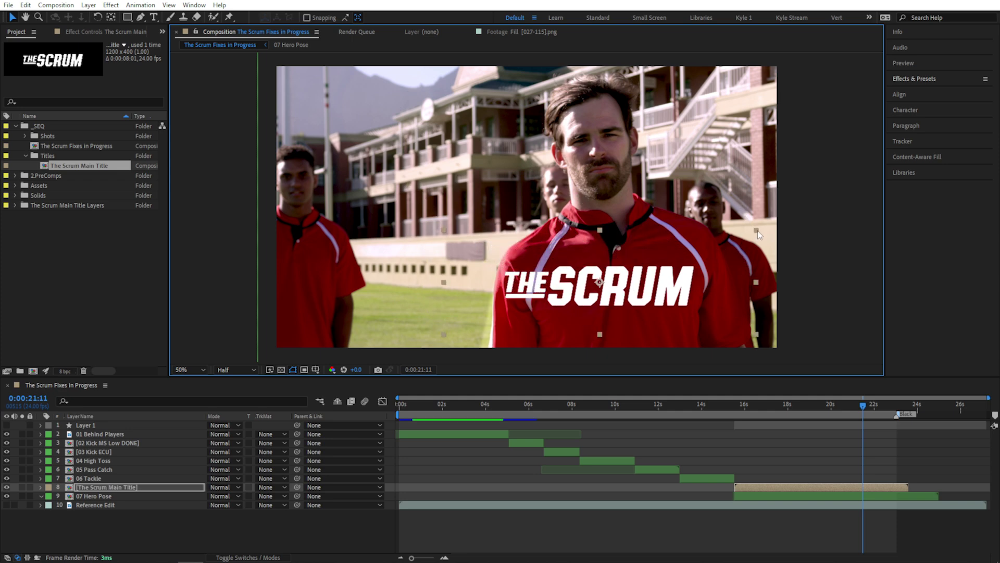
pyautogui.moveTo(736, 239); pyautogui.dragTo(711, 250)
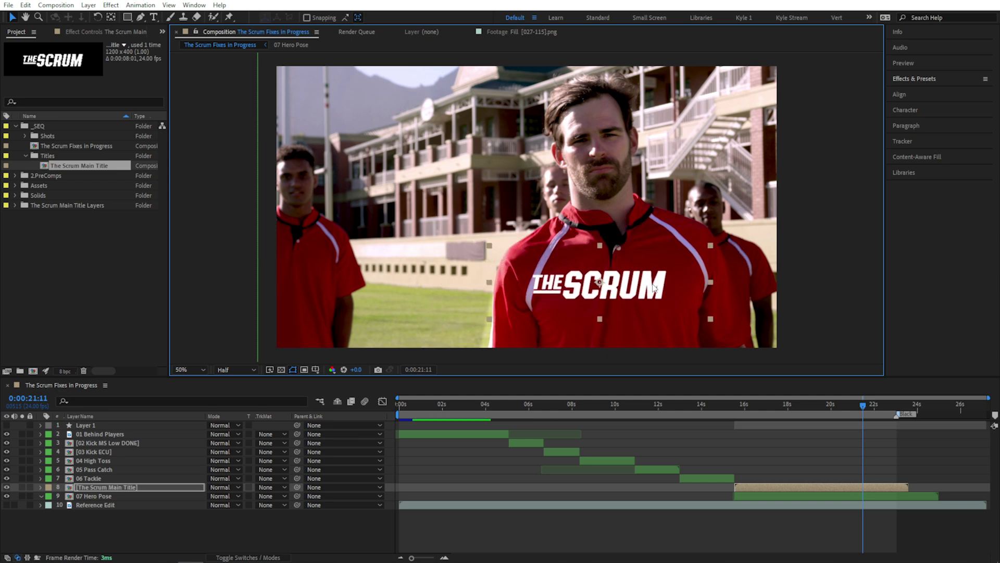
pyautogui.moveTo(653, 288); pyautogui.dragTo(668, 294)
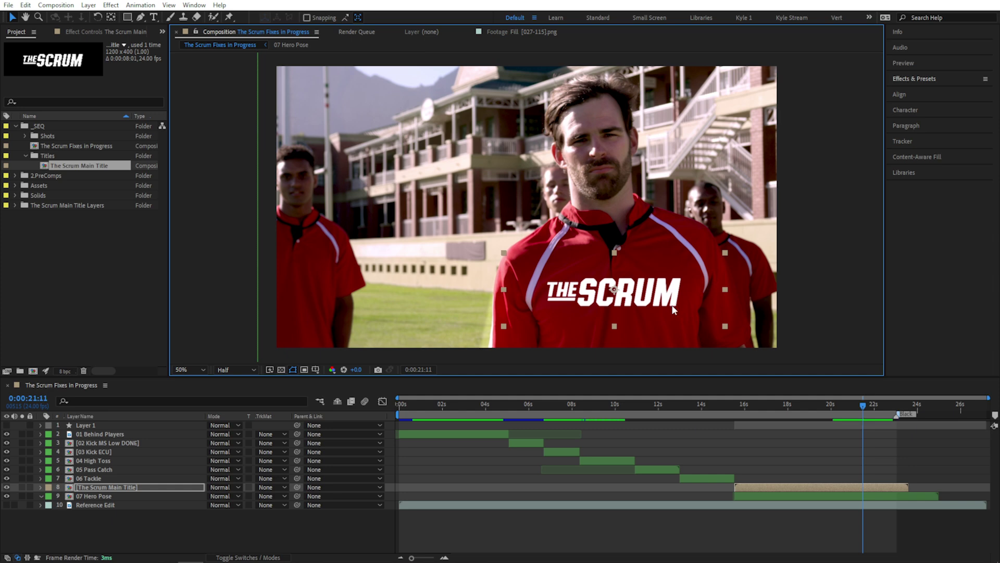
pyautogui.moveTo(863, 405); pyautogui.dragTo(896, 411)
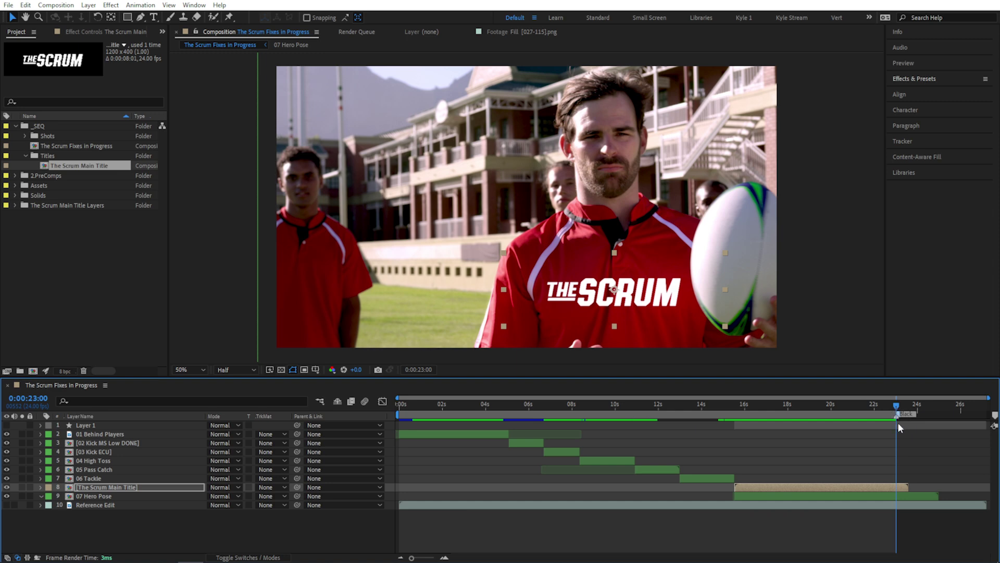
# Step: In The Scrum Main Title, end the work area at the current time and trim the comp to it
pyautogui.doubleClick(837, 487)
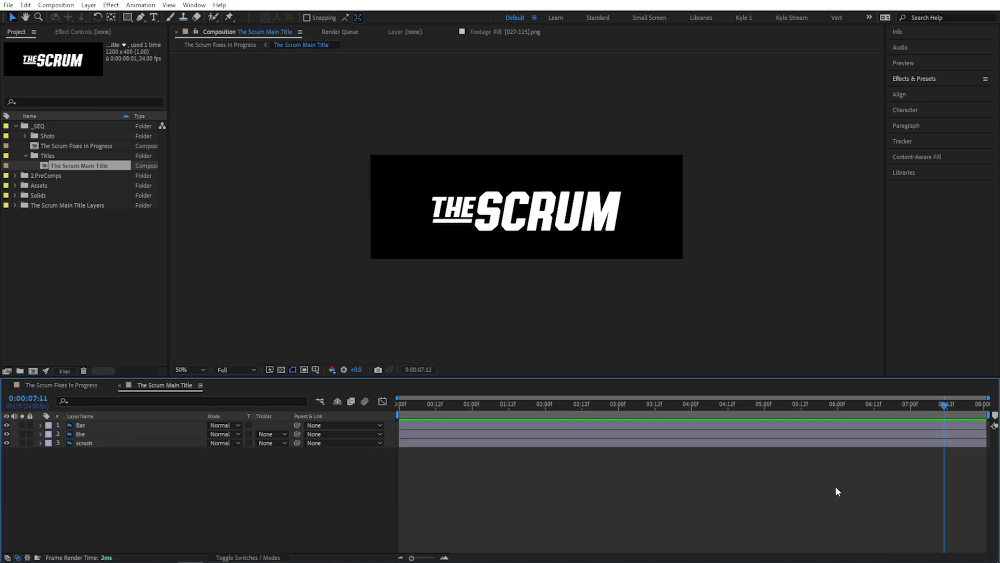
pyautogui.press('KP_Multiply')
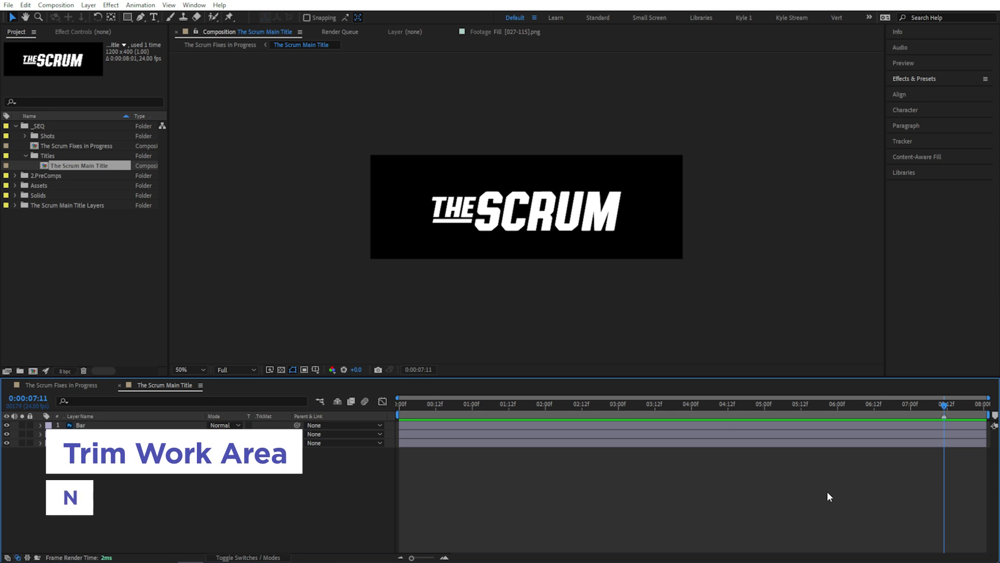
pyautogui.press('n')
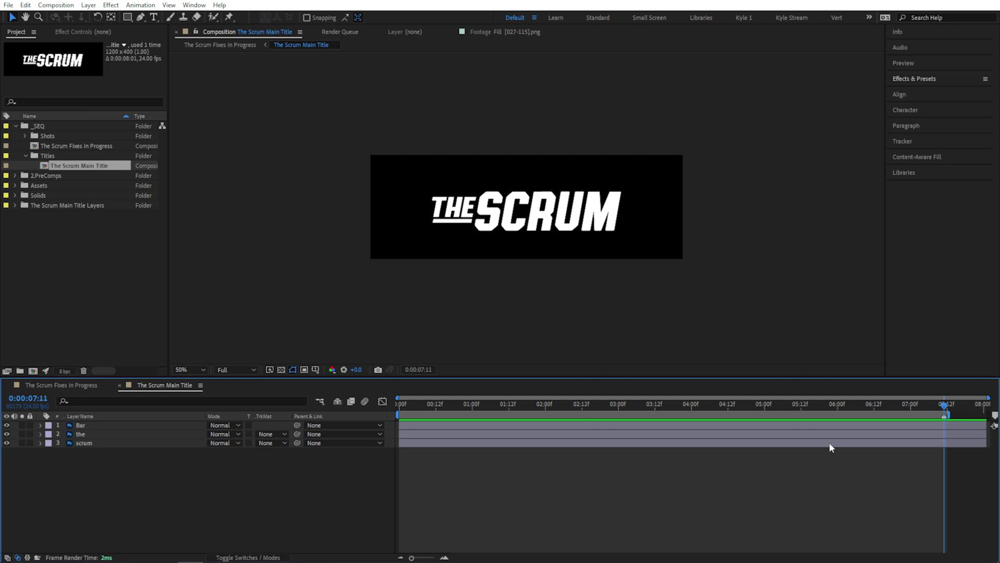
pyautogui.rightClick(824, 415)
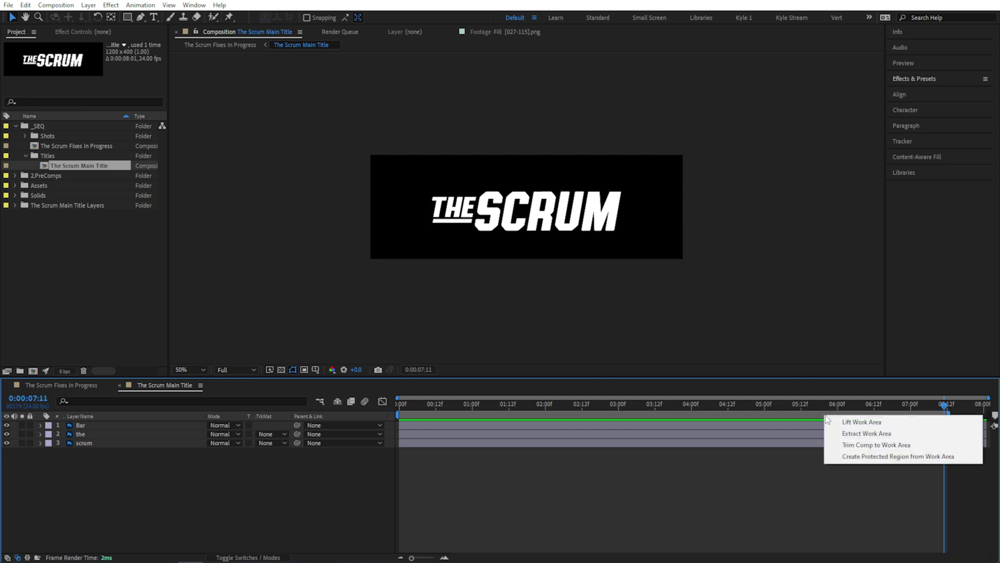
pyautogui.click(877, 447)
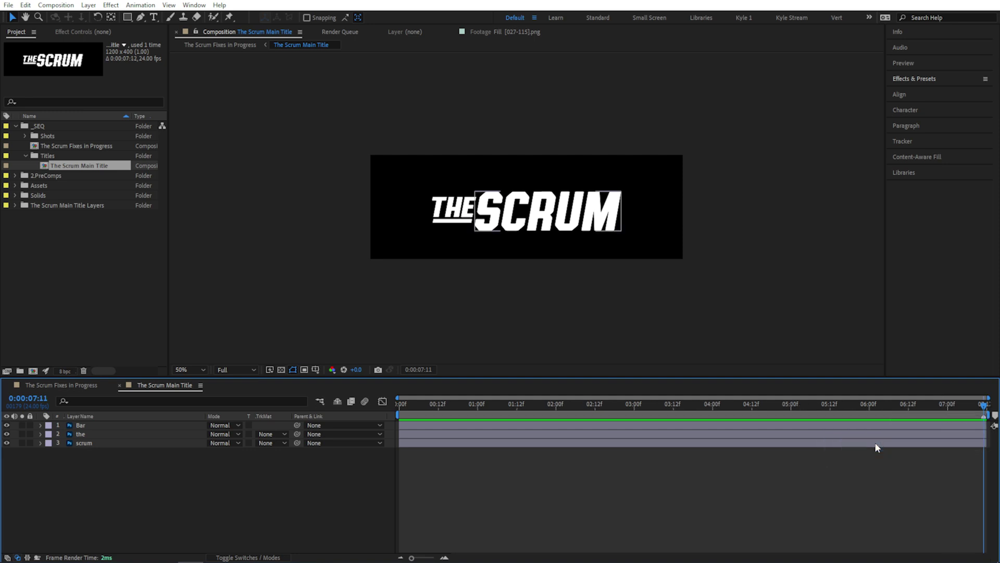
# Step: Convert the scrum layer to editable text via Layer > Create and enter text editing
pyautogui.click(89, 443)
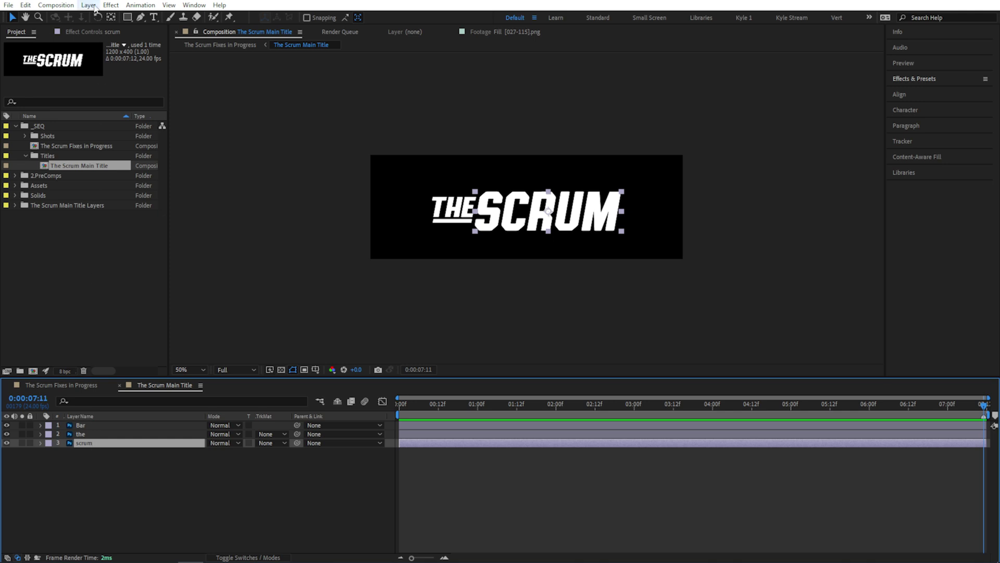
pyautogui.click(95, 7)
pyautogui.moveTo(218, 316)
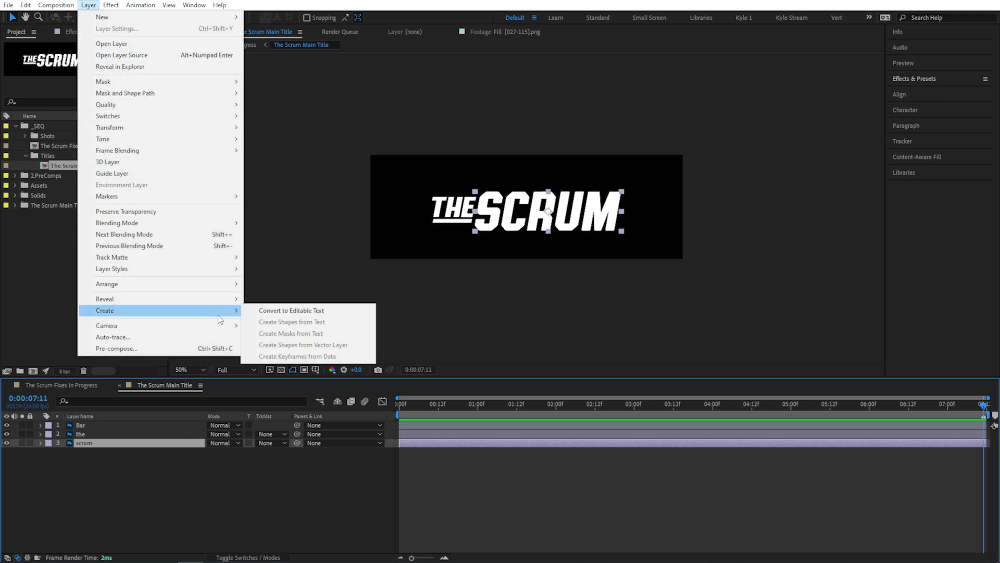
pyautogui.click(302, 311)
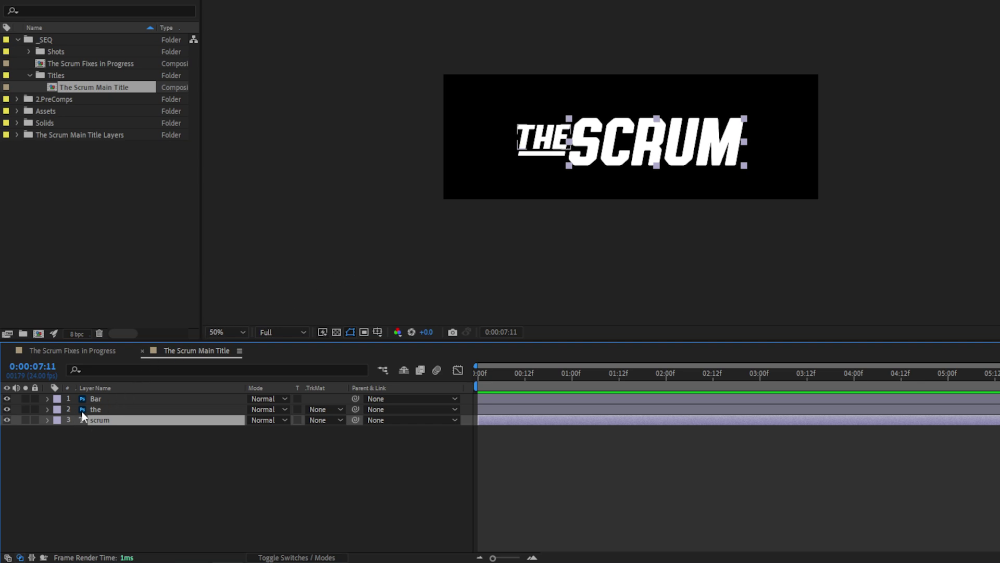
pyautogui.doubleClick(102, 420)
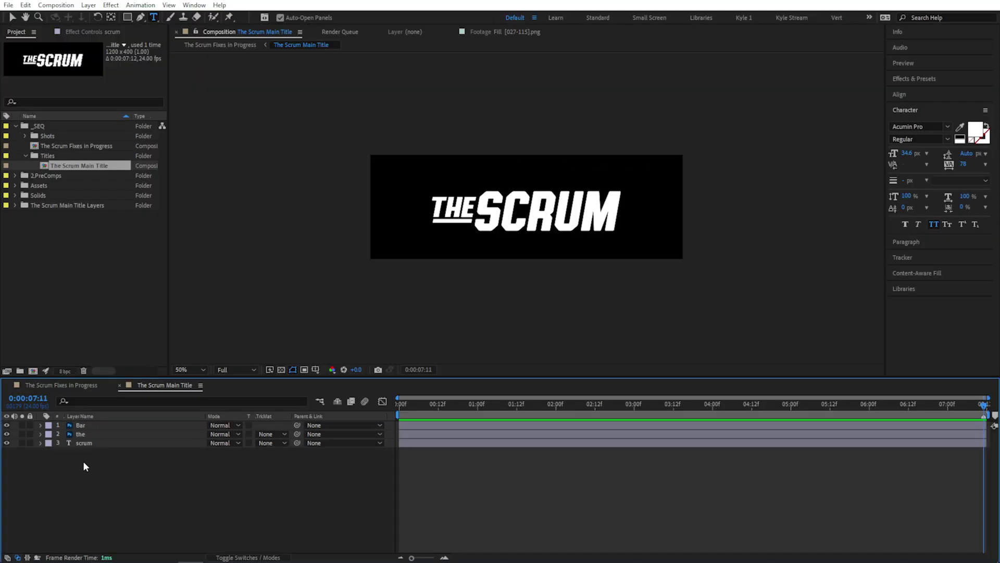
# Step: Apply the Increase Tracking preset to the scrum layer from the composition start
pyautogui.click(89, 444)
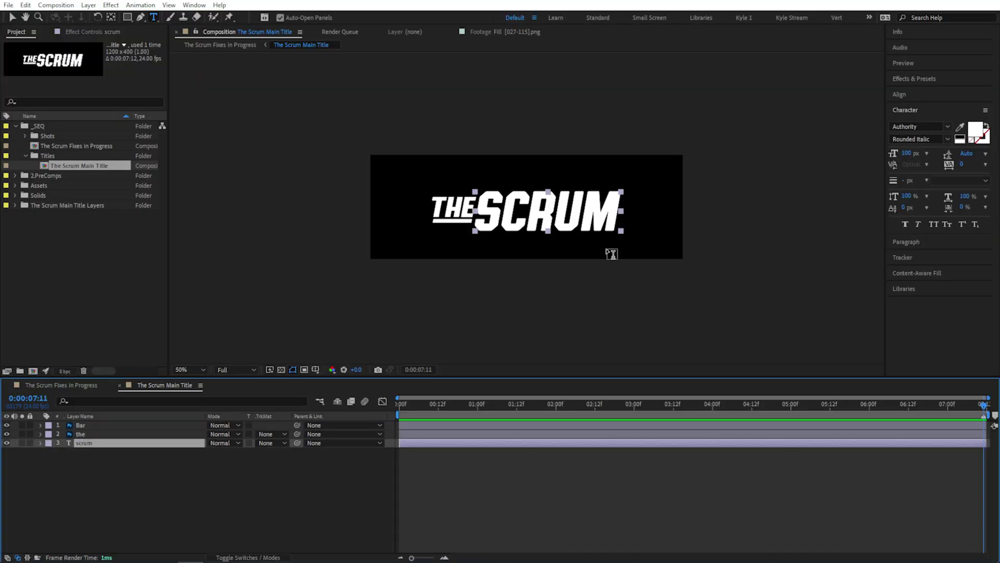
pyautogui.click(915, 78)
pyautogui.click(922, 91)
pyautogui.write('tracking')
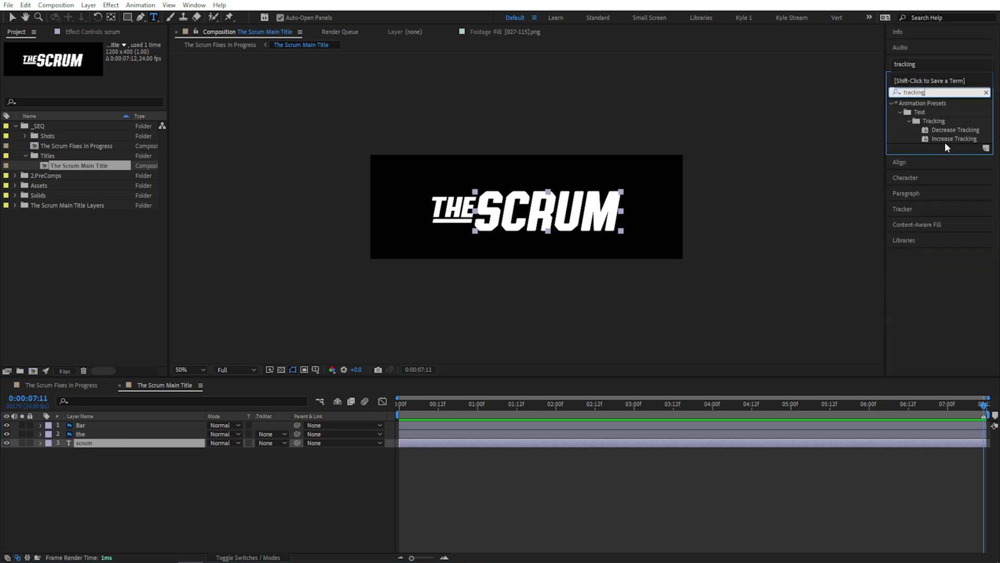
pyautogui.click(946, 139)
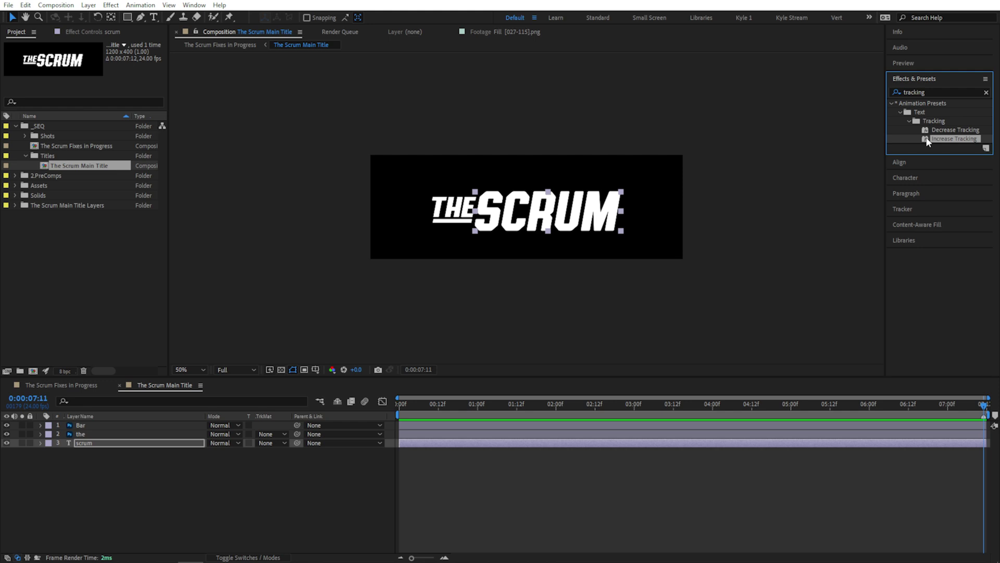
pyautogui.press('Home')
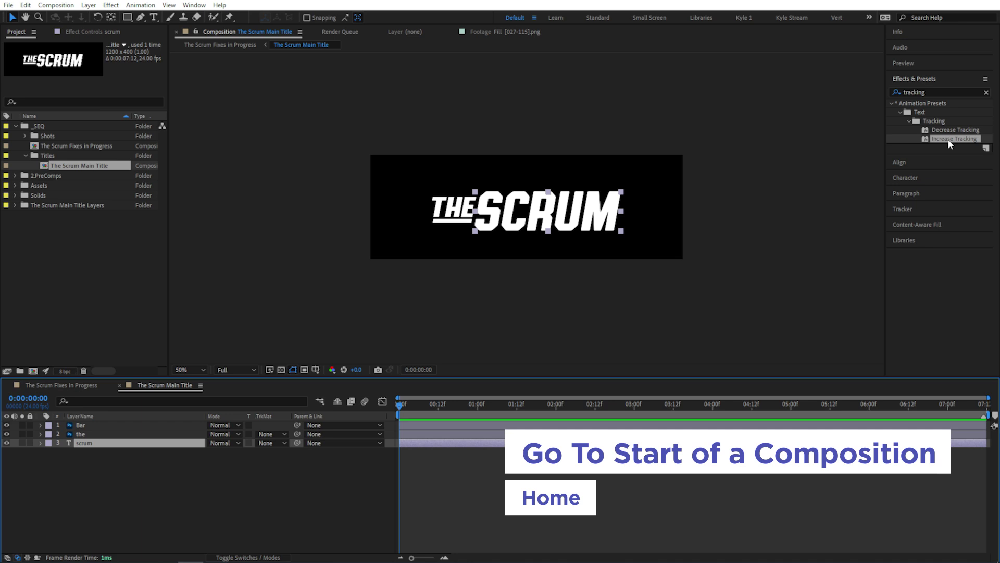
pyautogui.doubleClick(941, 140)
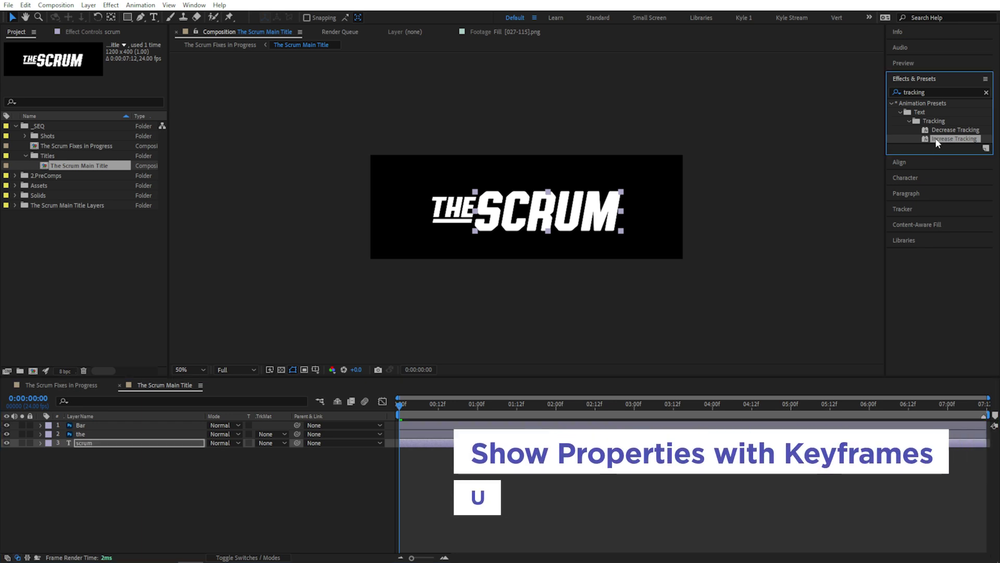
# Step: Set the Tracking Amount to 4 at one second
pyautogui.click(146, 445)
pyautogui.press('u')
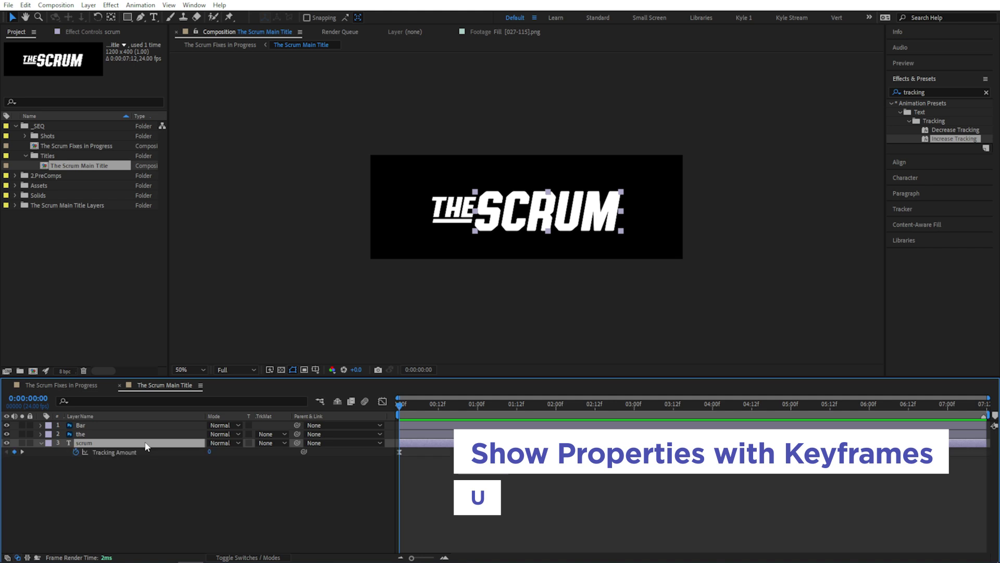
pyautogui.moveTo(411, 402); pyautogui.dragTo(473, 405)
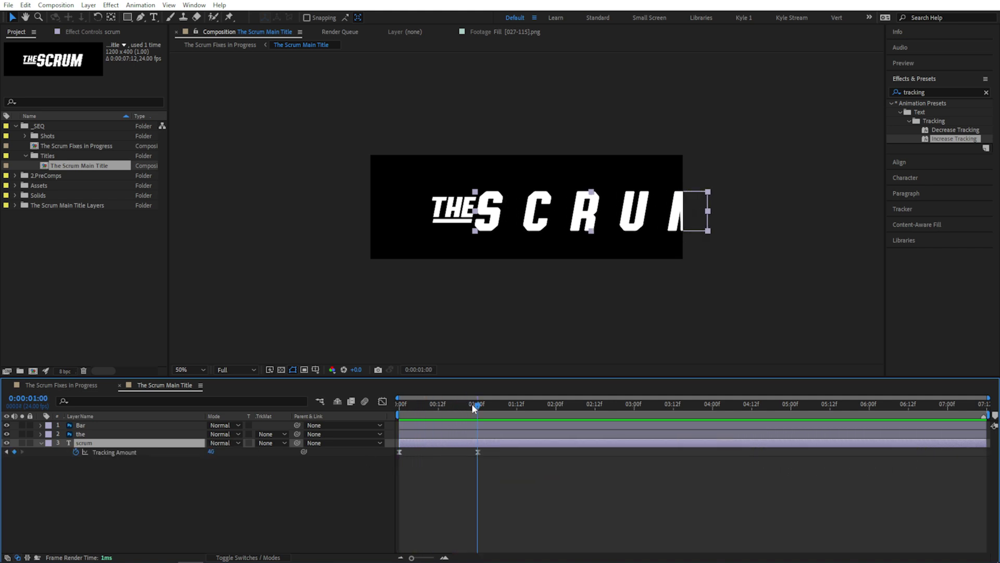
pyautogui.click(213, 452)
pyautogui.write('4')
pyautogui.press('Return')
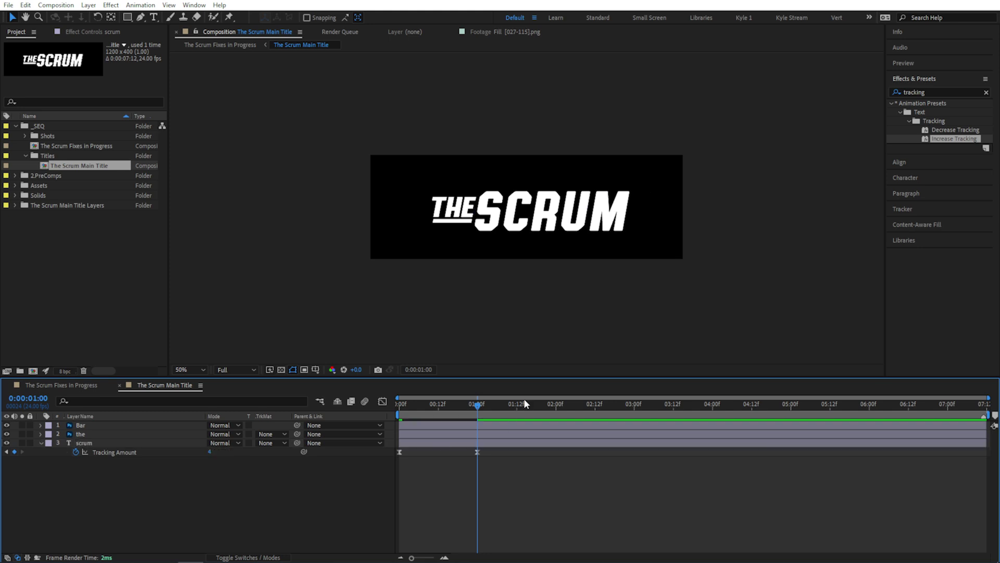
# Step: Move the second Tracking Amount keyframe near the composition end and preview the animation
pyautogui.moveTo(477, 407)
pyautogui.mouseDown()
pyautogui.moveTo(430, 408)
pyautogui.moveTo(469, 407)
pyautogui.mouseUp()
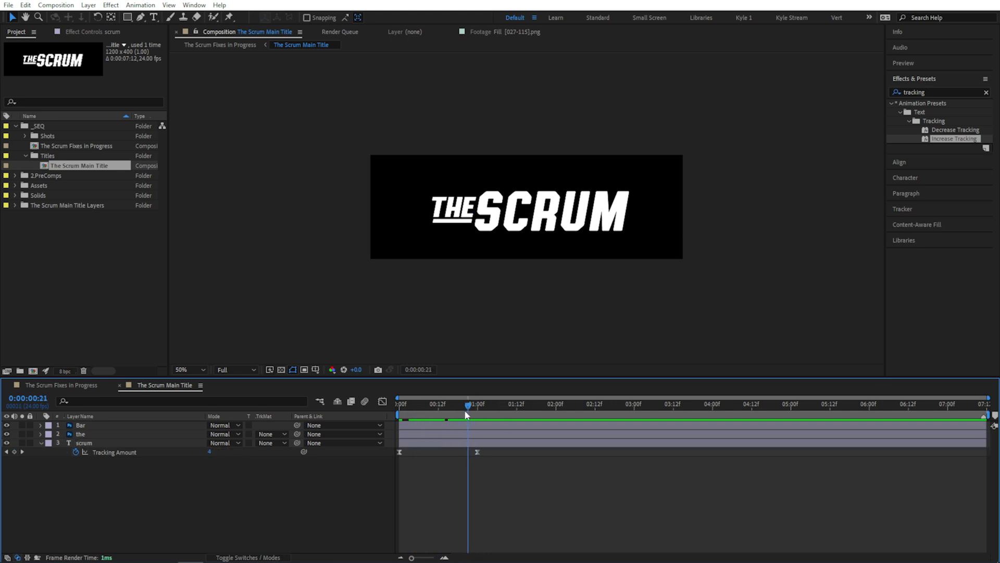
pyautogui.click(477, 451)
pyautogui.moveTo(478, 452); pyautogui.dragTo(968, 452)
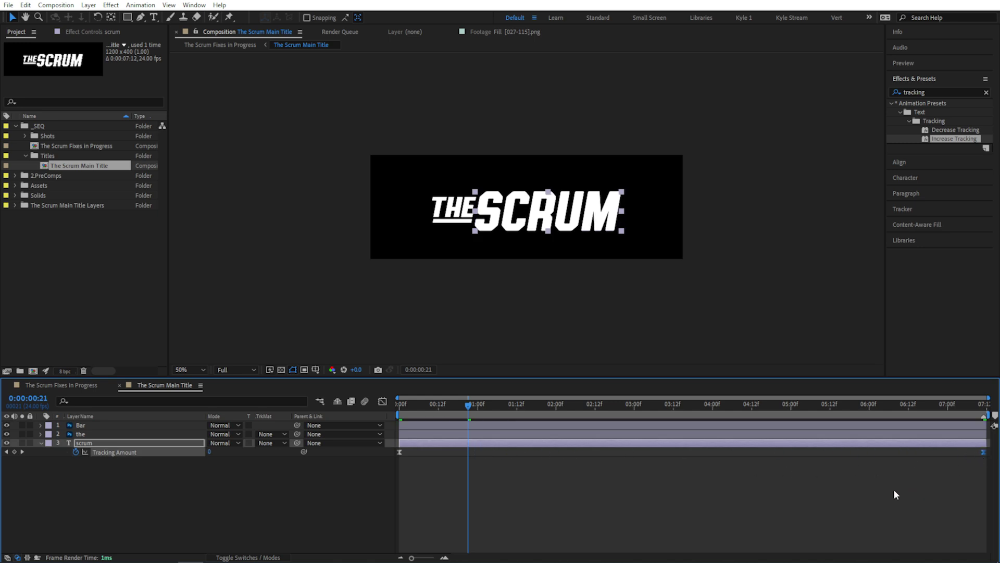
pyautogui.click(205, 468)
pyautogui.press('space')
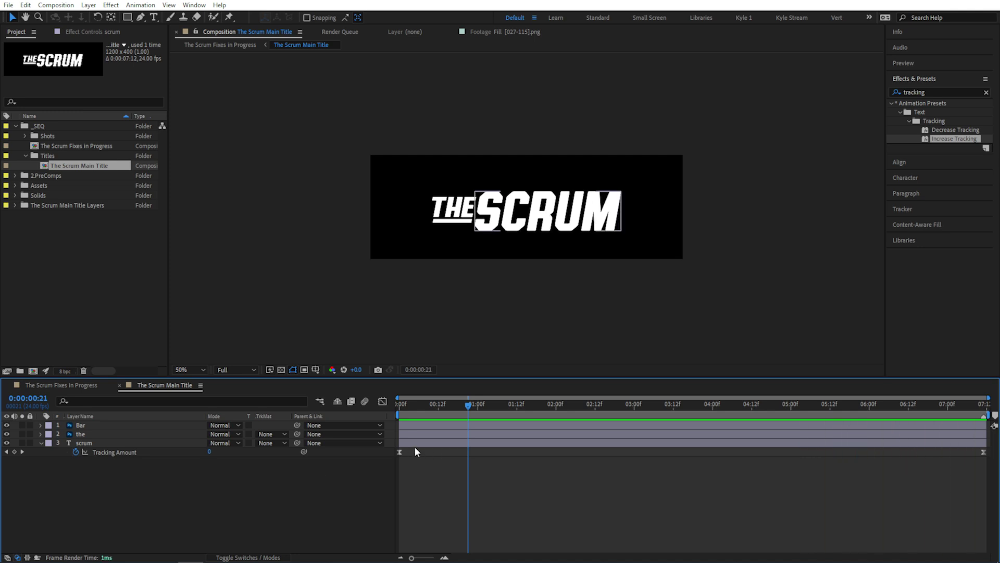
# Step: Switch the Tracking Amount keyframes to linear interpolation and play a preview of the title
pyautogui.click(399, 457)
pyautogui.moveTo(374, 481); pyautogui.dragTo(996, 440)
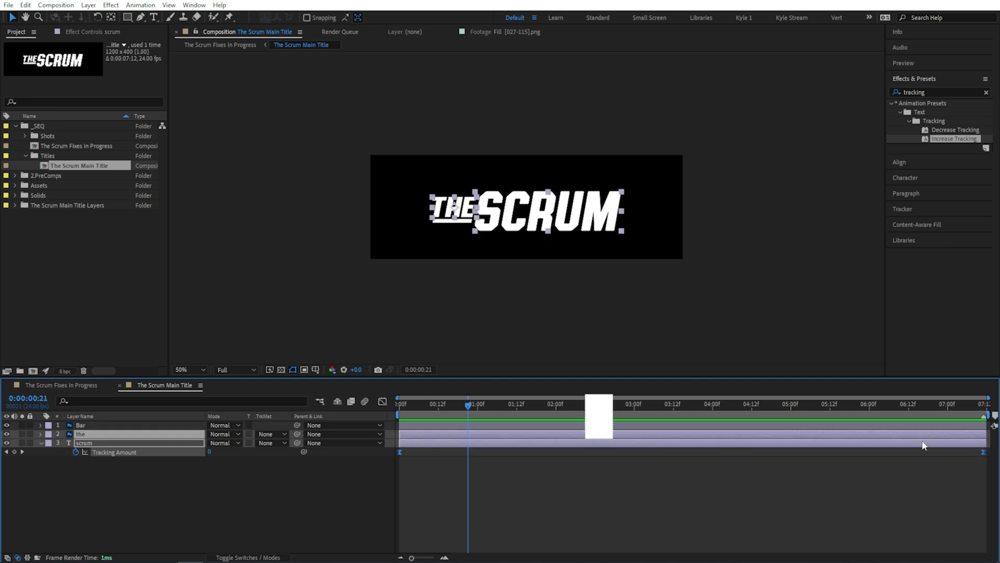
pyautogui.keyDown('ctrl'); pyautogui.click(399, 452); pyautogui.keyUp('ctrl')
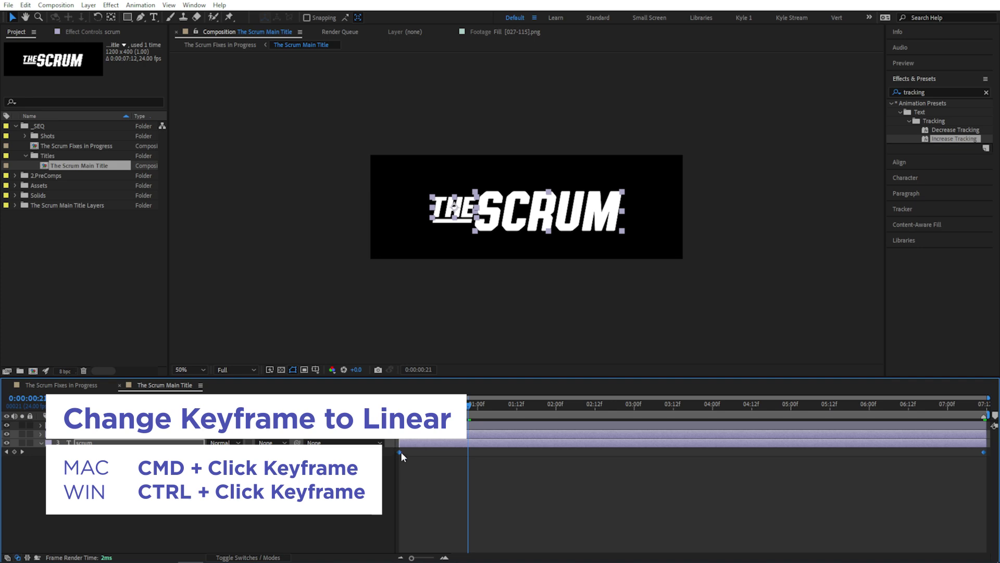
pyautogui.click(405, 478)
pyautogui.press('space')
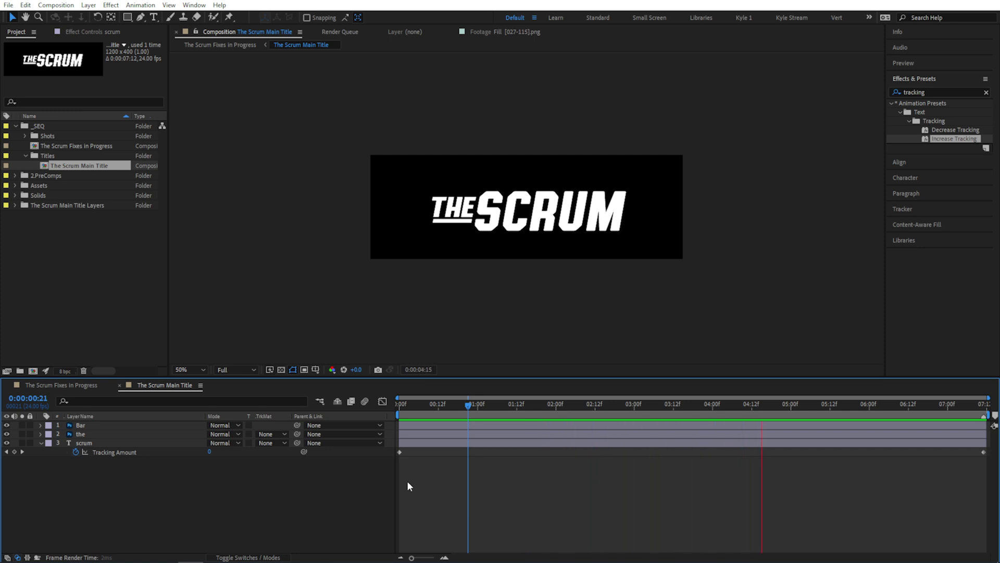
pyautogui.press('space')
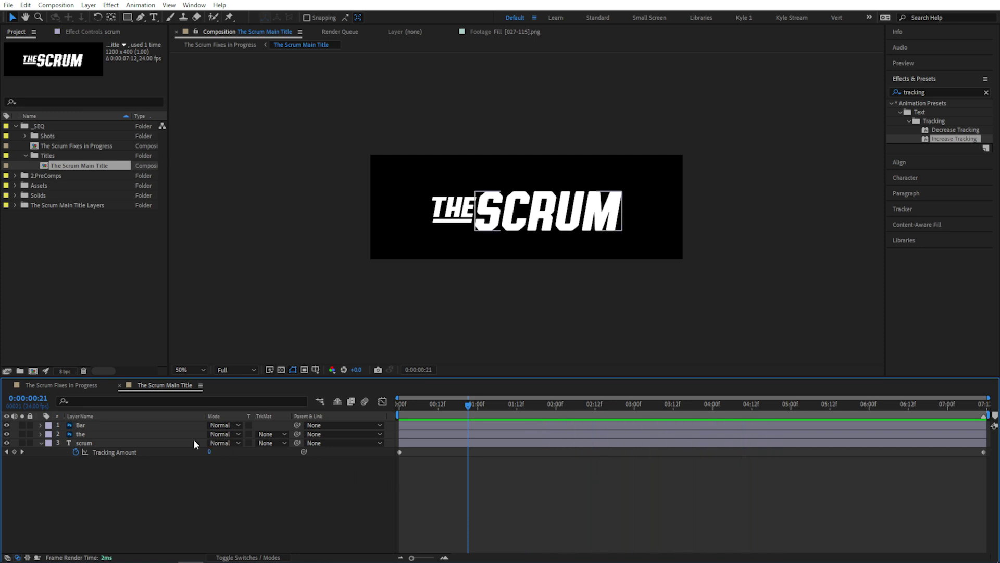
# Step: Give the Bar layer a yellow label and duplicate it as Bar 2
pyautogui.click(44, 426)
pyautogui.click(46, 426)
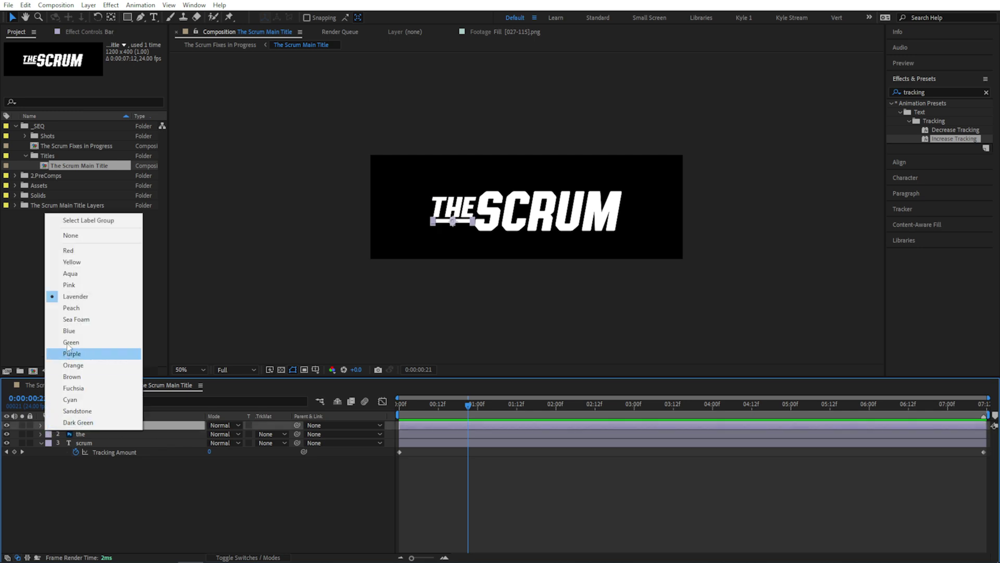
pyautogui.click(73, 268)
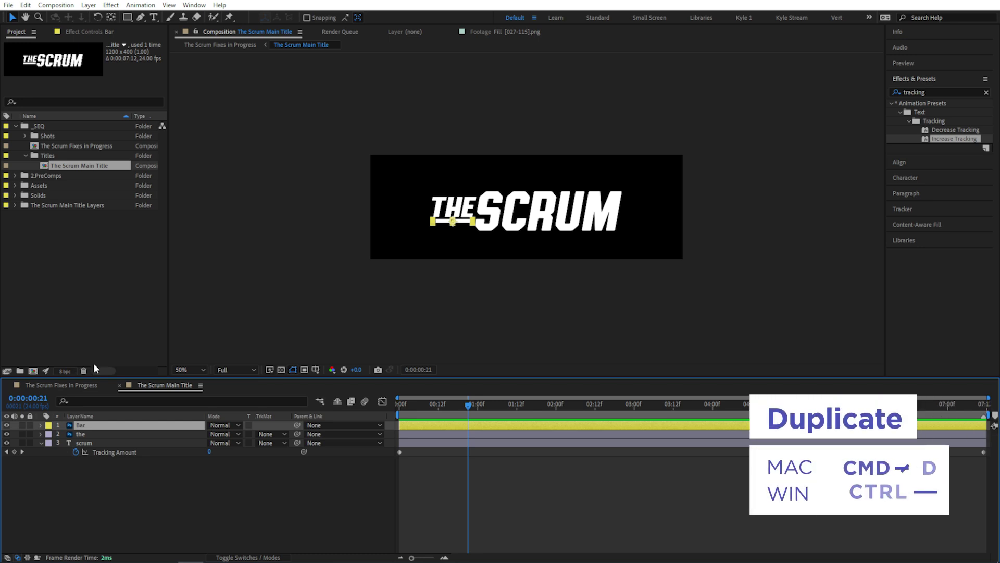
pyautogui.hotkey('ctrl', 'd')
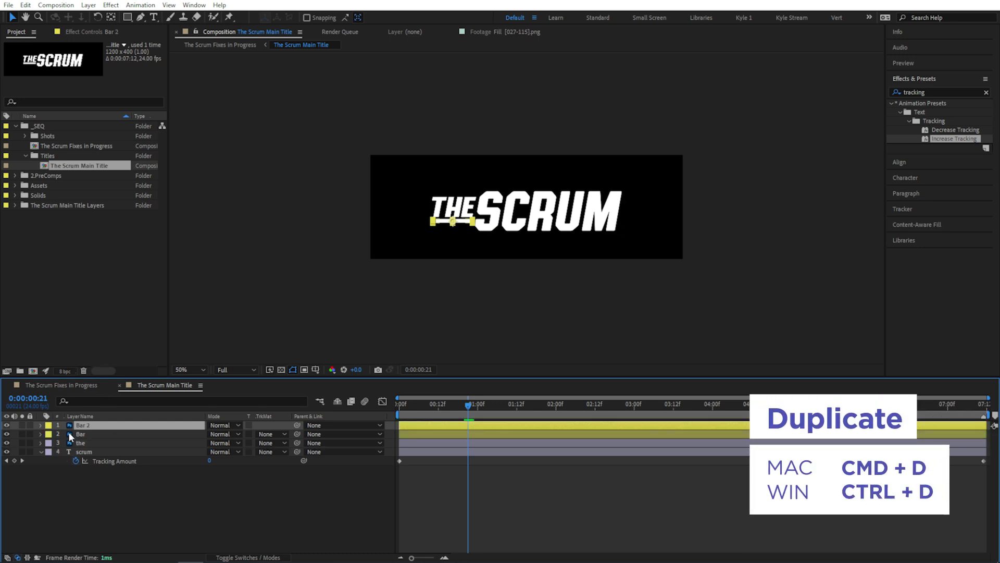
# Step: Set Bar 2's scale to 102%
pyautogui.click(41, 426)
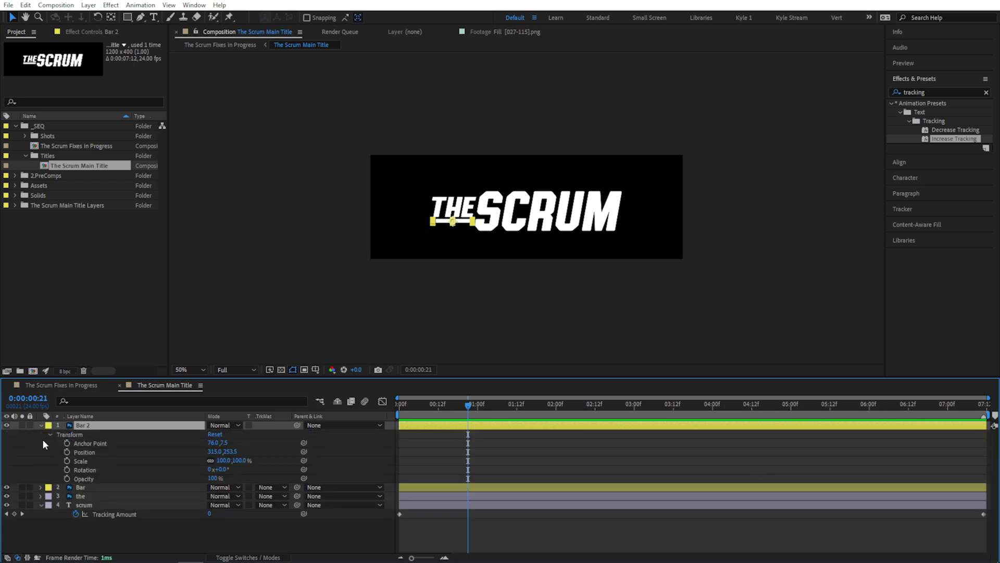
pyautogui.click(223, 461)
pyautogui.write('102')
pyautogui.press('Return')
pyautogui.press('.')
pyautogui.press('.')
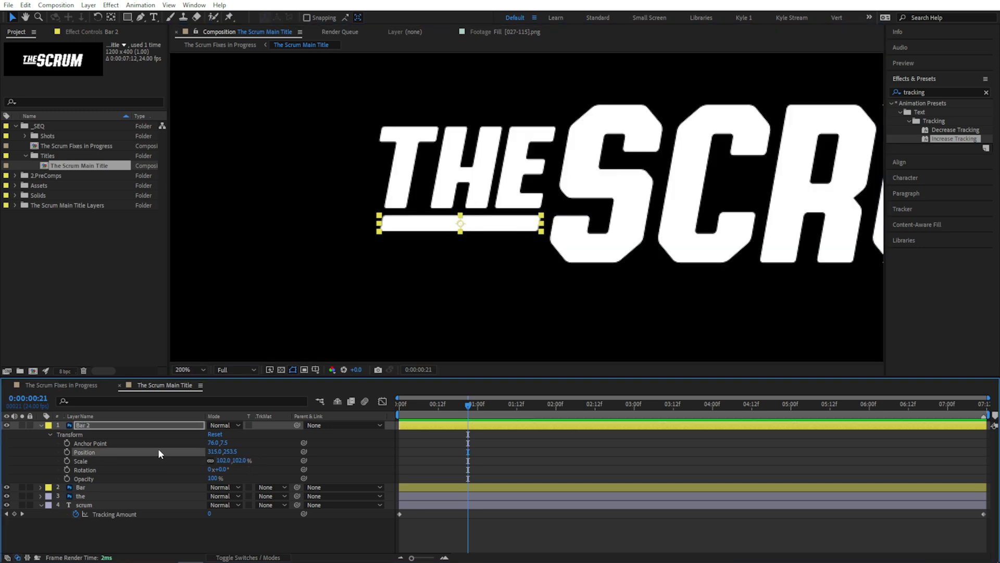
# Step: Separate Bar 2's Position into independent X and Y dimensions
pyautogui.rightClick(159, 450)
pyautogui.click(215, 319)
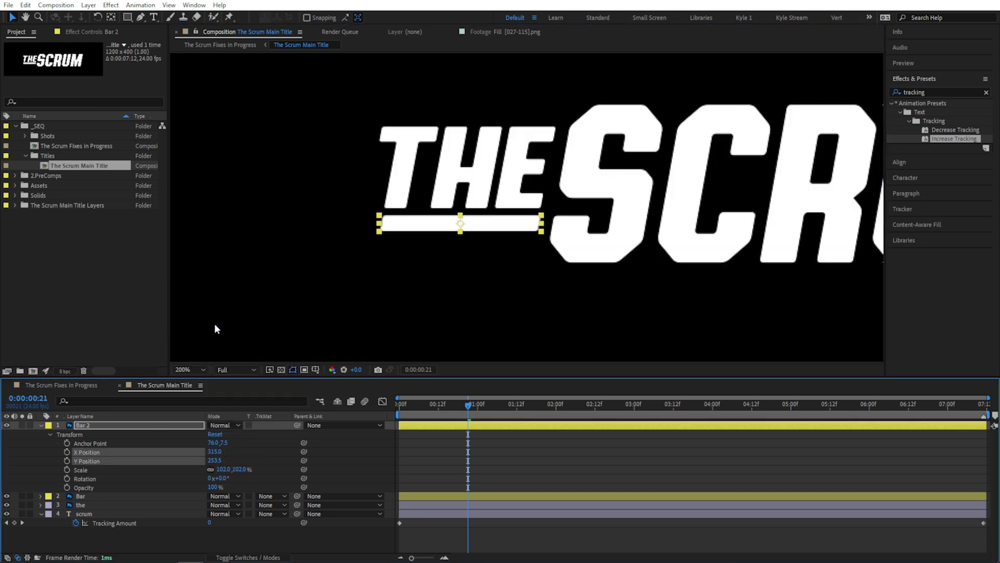
pyautogui.click(51, 463)
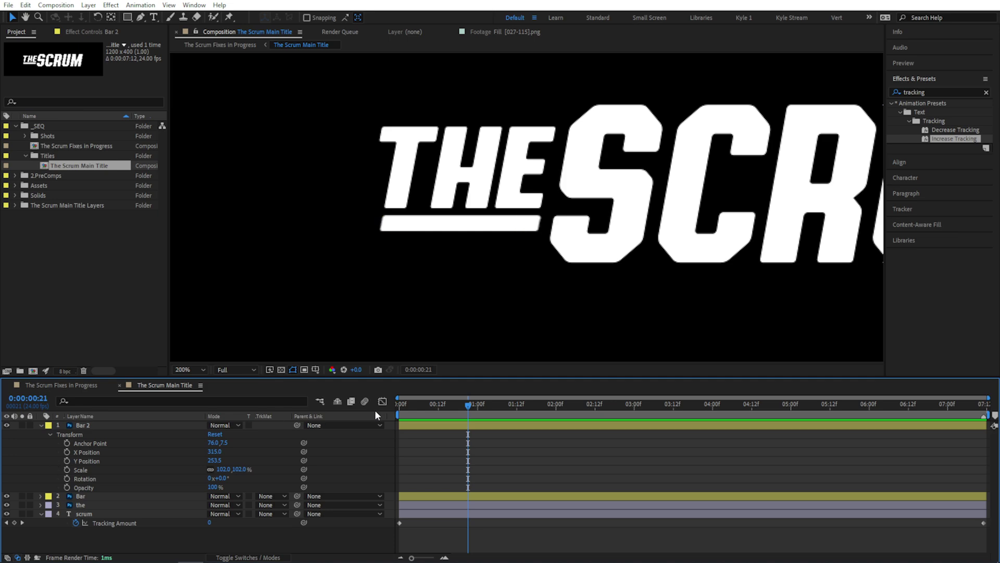
pyautogui.moveTo(470, 404); pyautogui.dragTo(471, 405)
# Step: Keyframe Bar 2's X Position to slide from 163 at frame 0 to 315 at frame 22, then begin renaming it
pyautogui.click(67, 451)
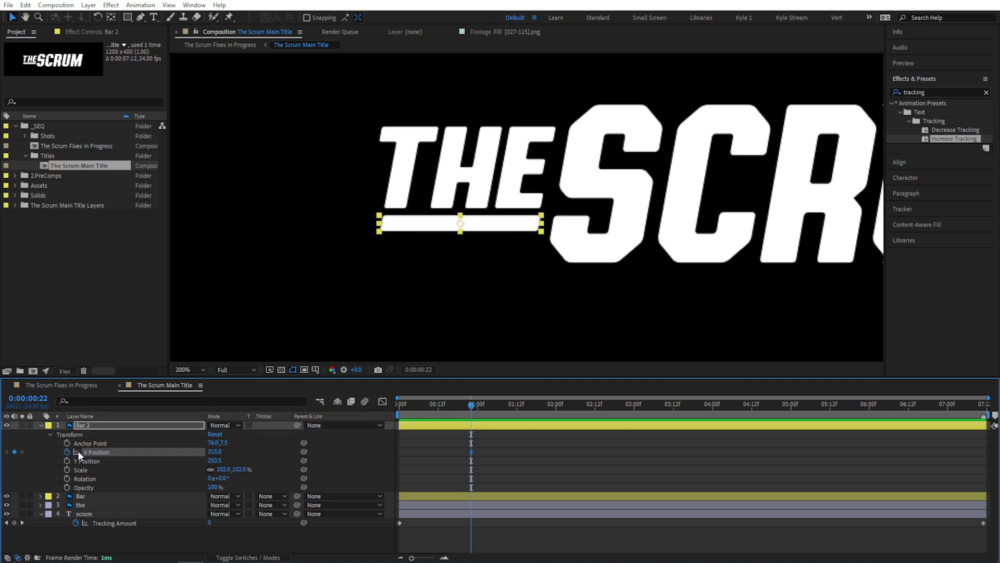
pyautogui.press('Home')
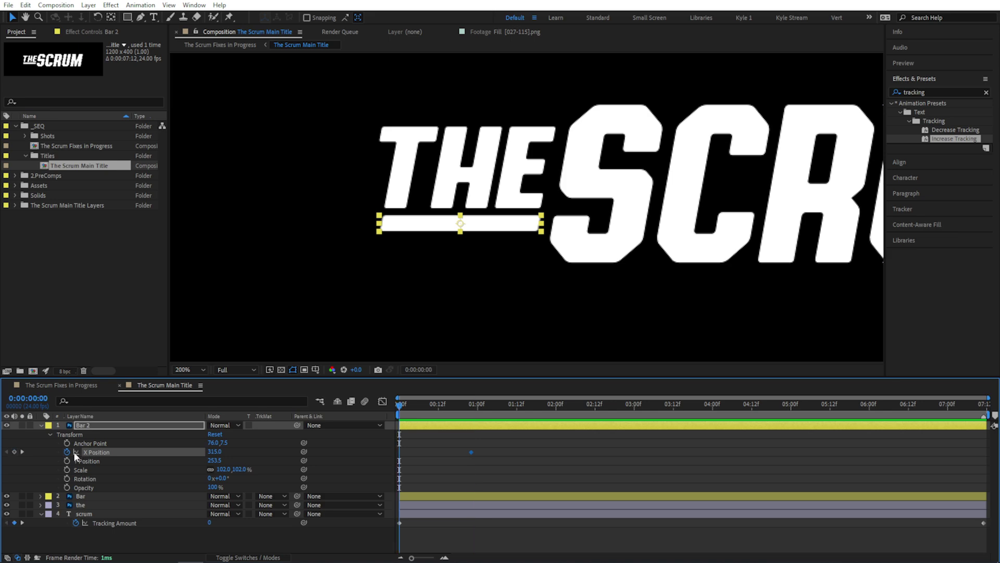
pyautogui.moveTo(436, 229); pyautogui.dragTo(278, 233)
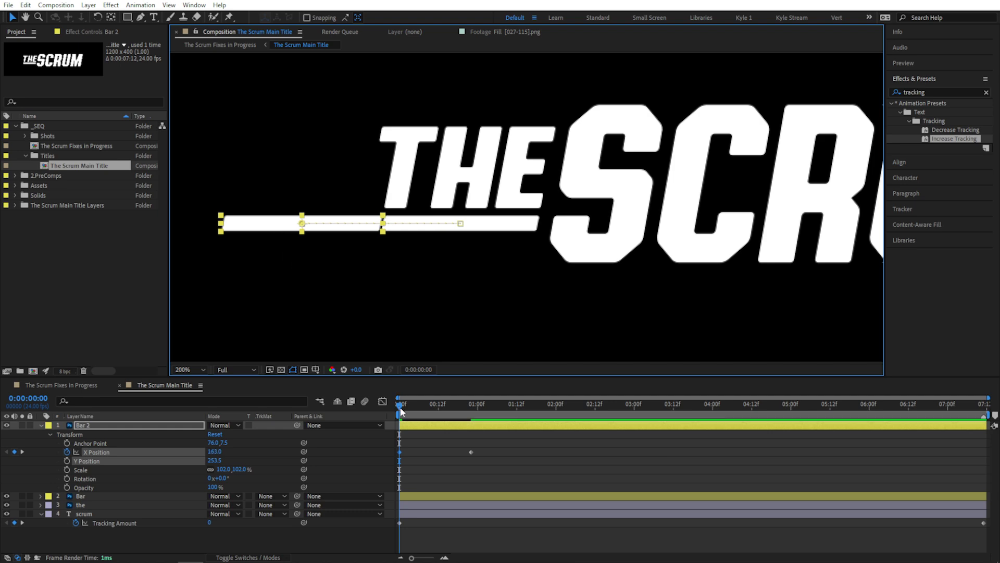
pyautogui.moveTo(400, 407)
pyautogui.mouseDown()
pyautogui.moveTo(458, 408)
pyautogui.moveTo(401, 411)
pyautogui.mouseUp()
pyautogui.click(118, 427)
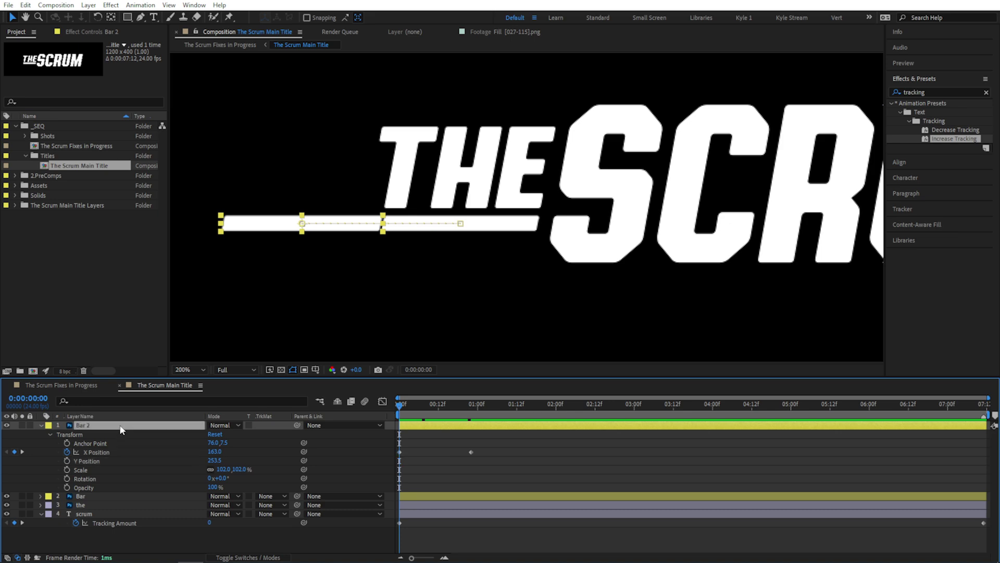
pyautogui.press('Return')
# Step: Name the layer Matte and set Bar's track matte to Alpha Matte "Matte"
pyautogui.write('Matte')
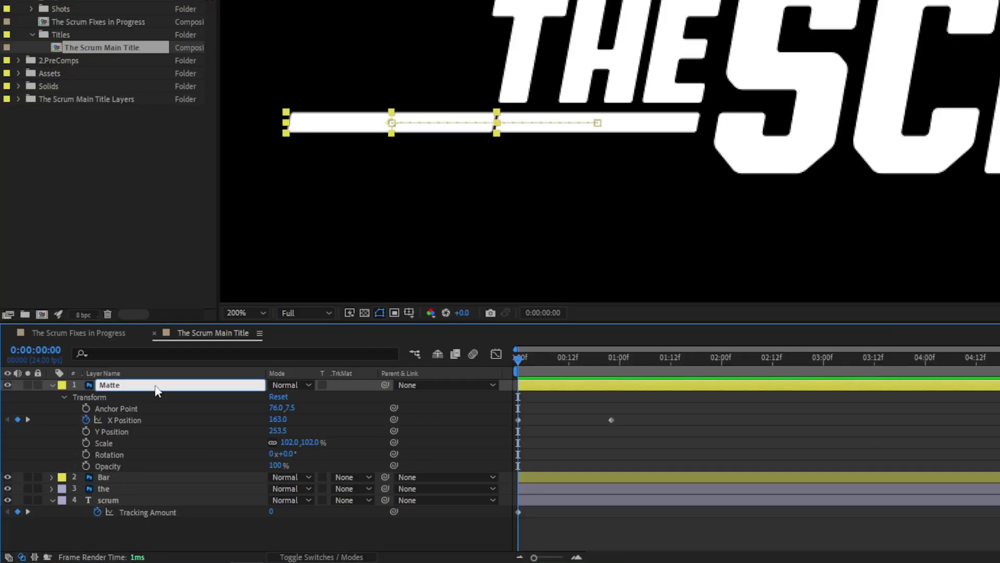
pyautogui.press('Return')
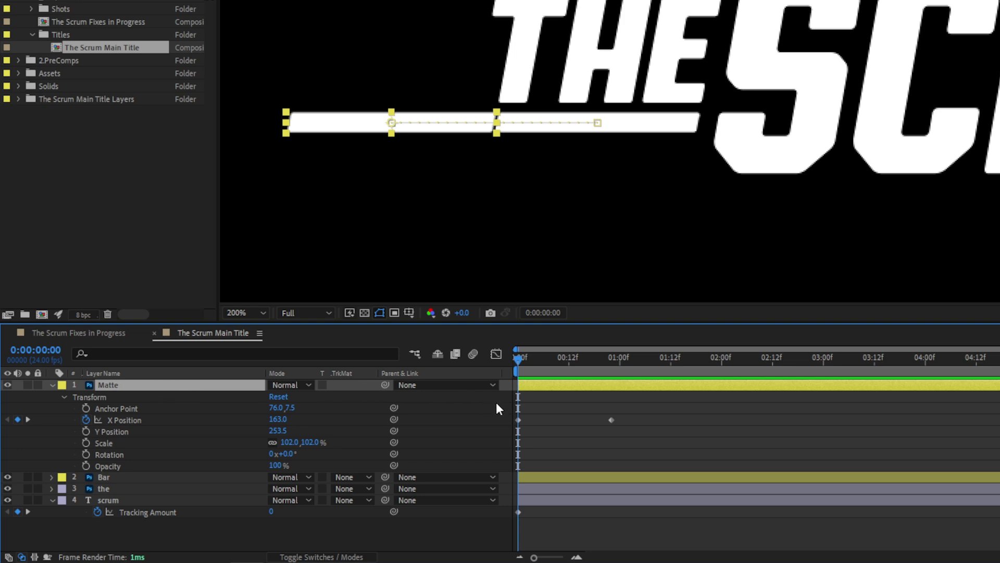
pyautogui.click(340, 556)
pyautogui.click(340, 556)
pyautogui.click(368, 477)
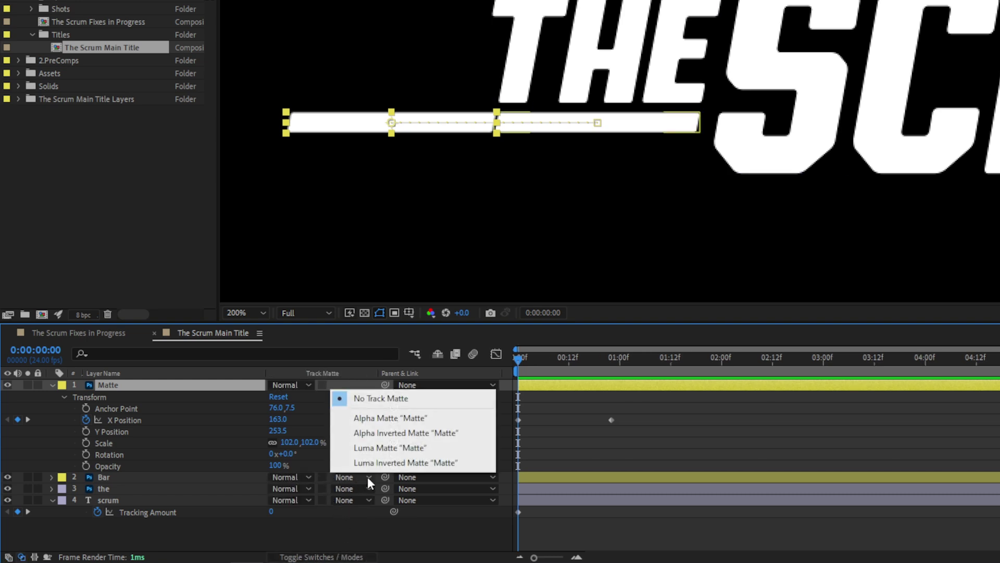
pyautogui.click(399, 422)
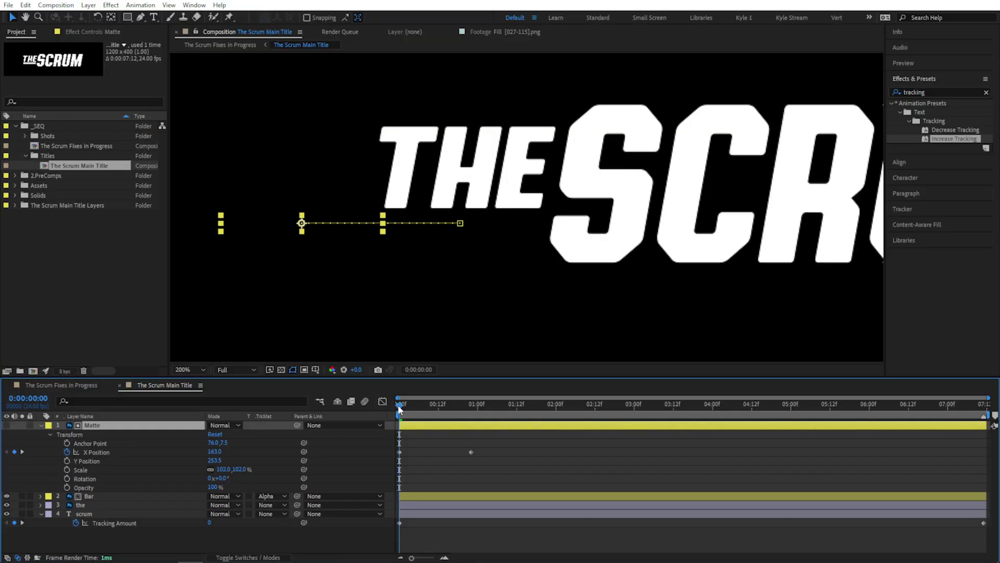
# Step: Apply Easy Ease to Matte's X Position keyframes
pyautogui.moveTo(397, 404); pyautogui.dragTo(484, 406)
pyautogui.moveTo(484, 444); pyautogui.dragTo(459, 460)
pyautogui.press('F9')
pyautogui.press('F9')
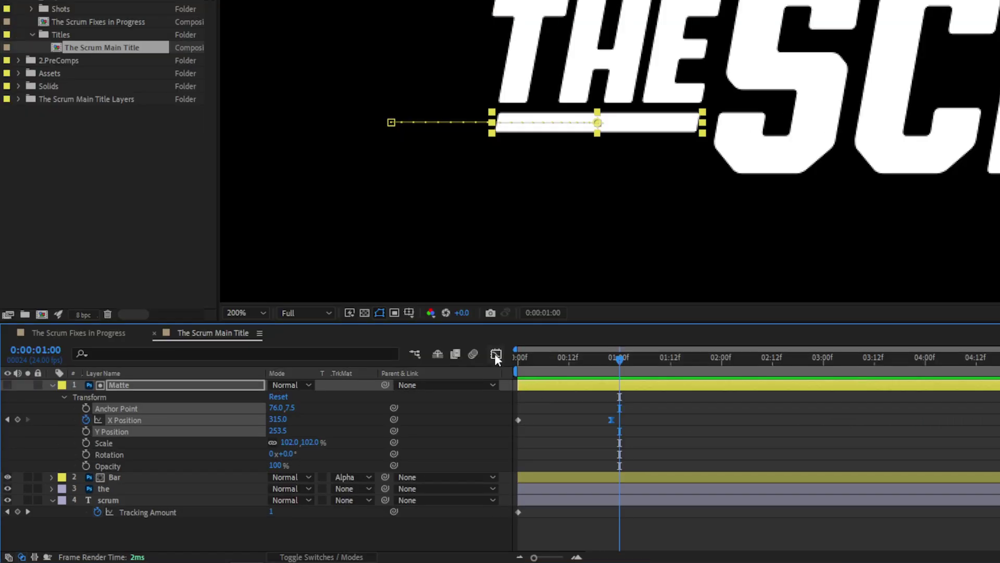
# Step: Pull the X Position Bézier handle left in the Graph Editor for a stronger ease-in, then preview
pyautogui.click(492, 353)
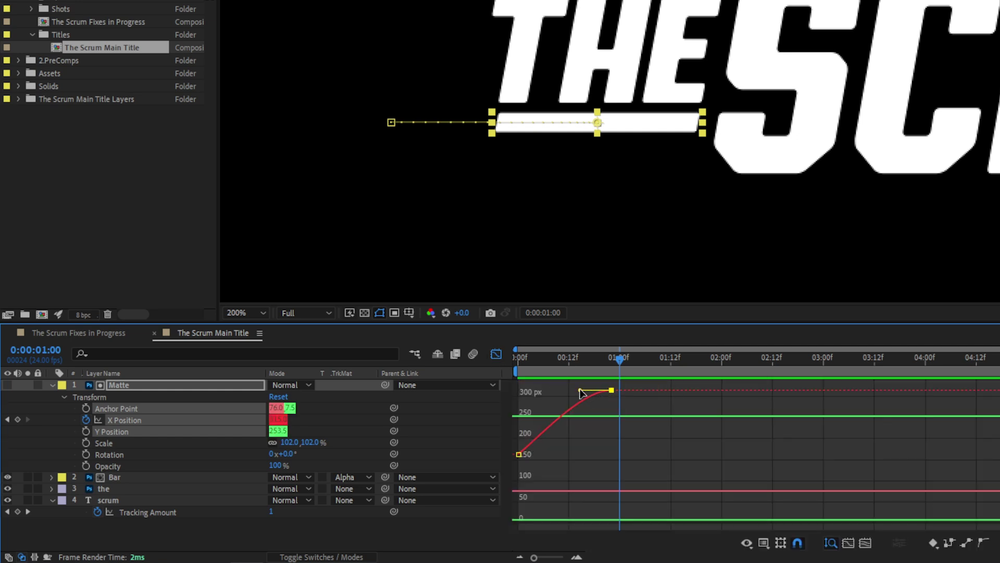
pyautogui.moveTo(579, 389); pyautogui.dragTo(532, 386)
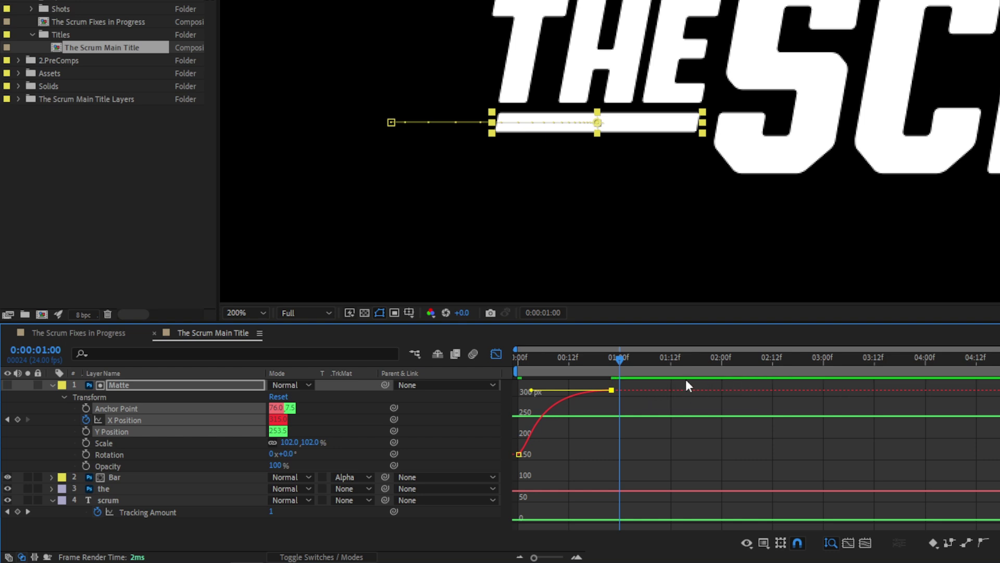
pyautogui.press('space')
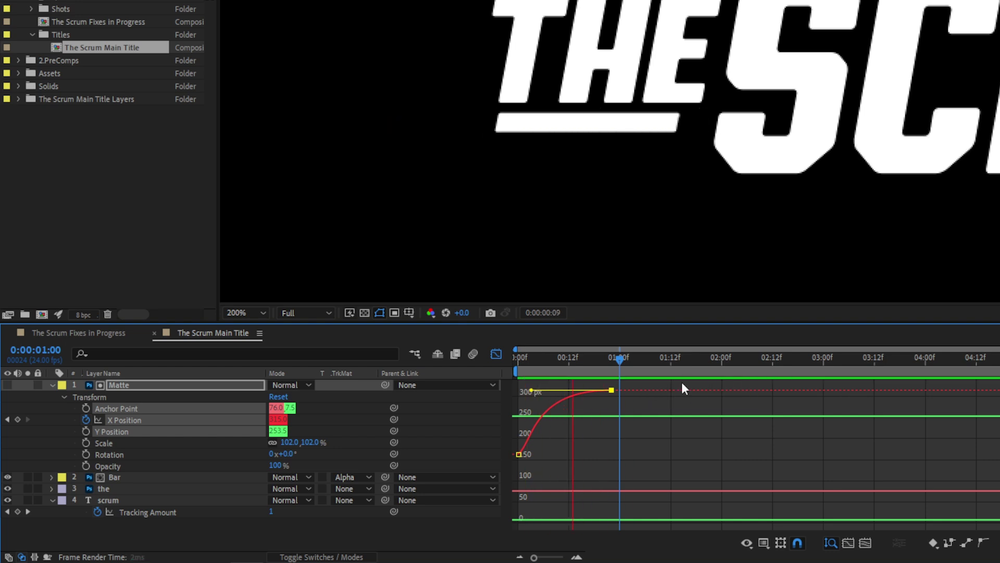
pyautogui.press('space')
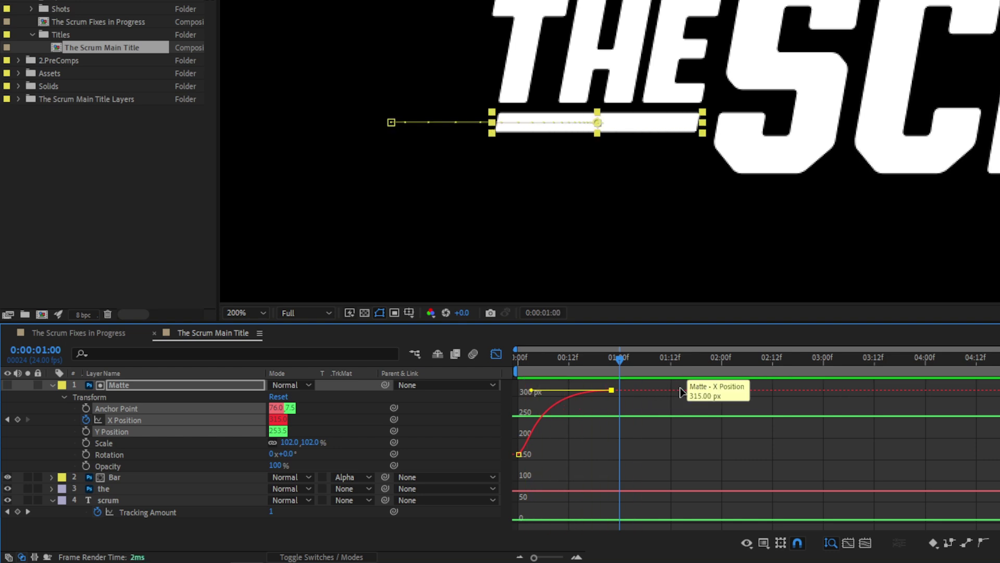
pyautogui.click(499, 355)
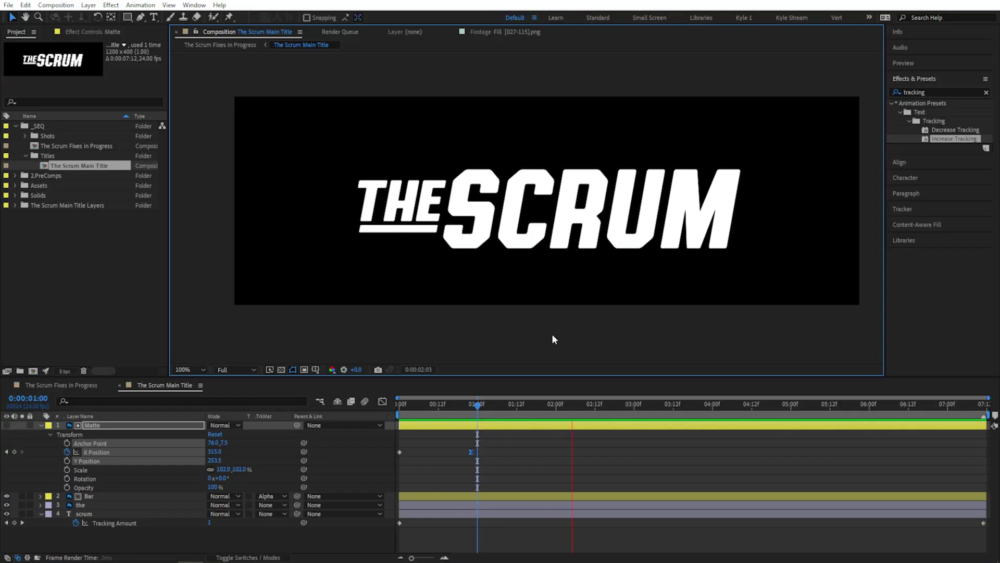
pyautogui.click(117, 490)
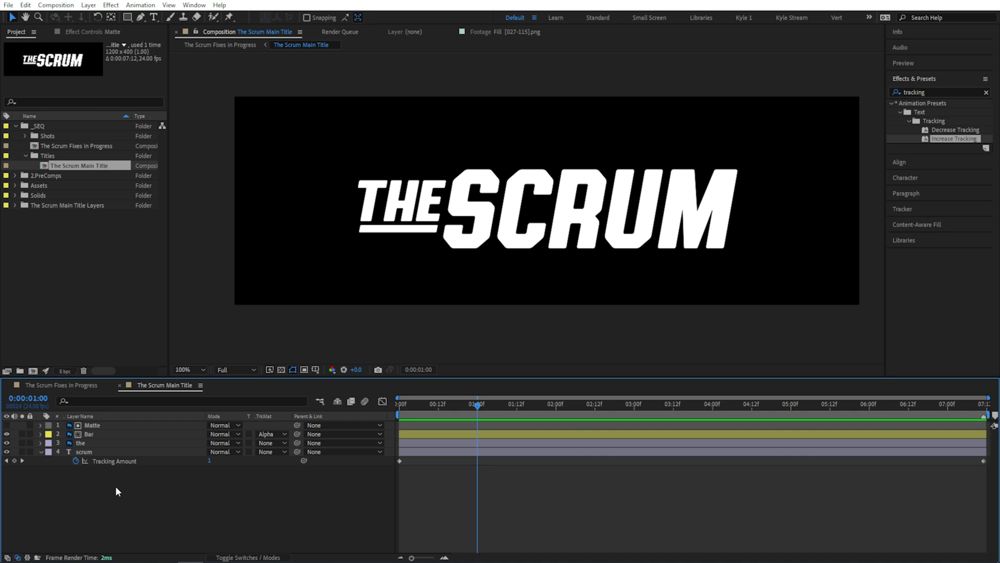
# Step: Create a new 2000 × 600 px black solid layer, Black Solid 2
pyautogui.click(89, 5)
pyautogui.moveTo(104, 18)
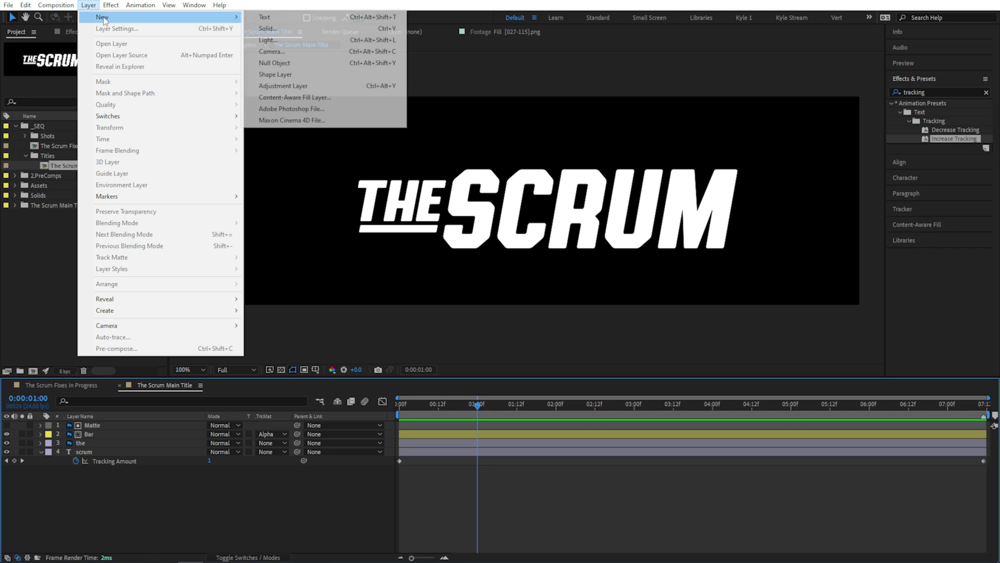
pyautogui.click(300, 30)
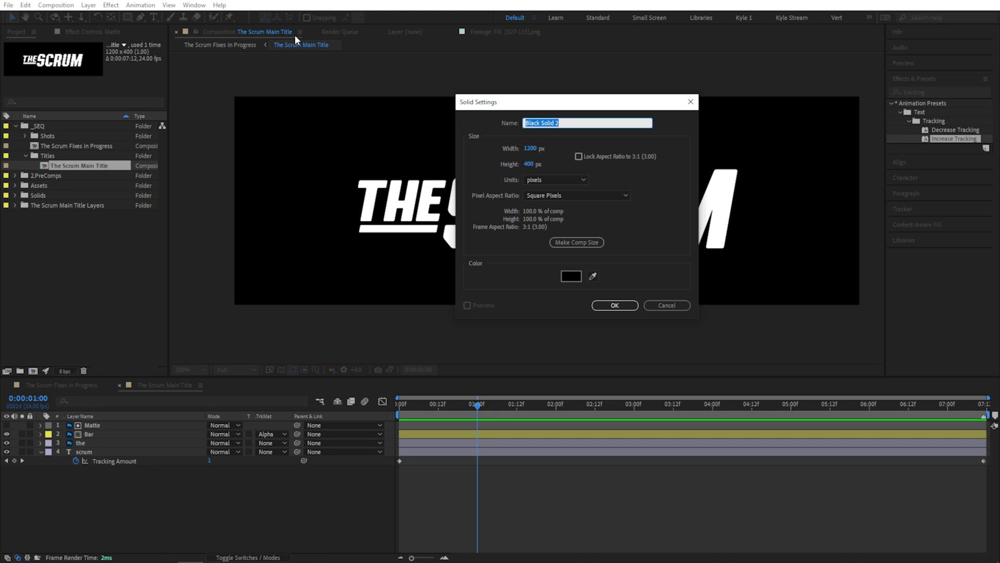
pyautogui.click(527, 150)
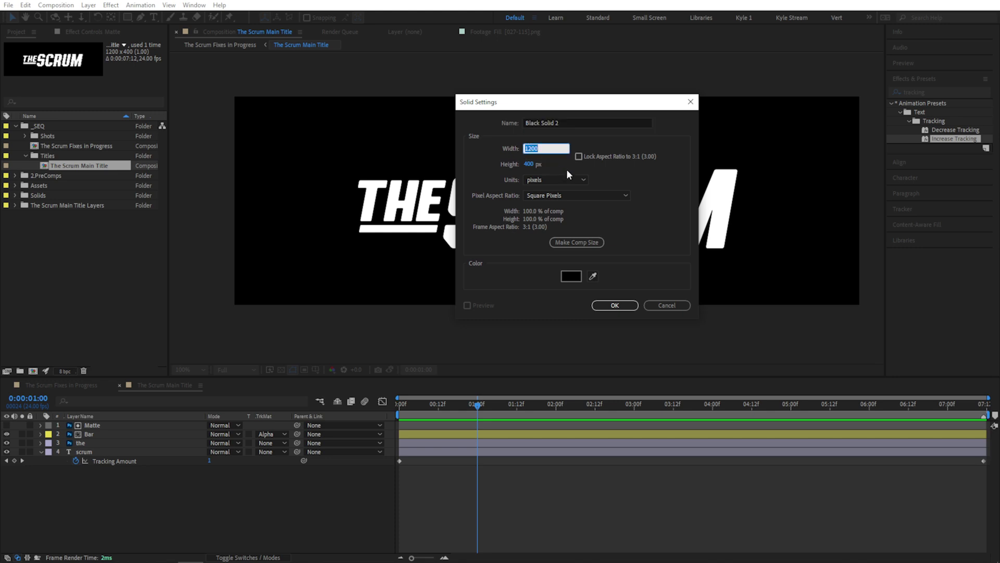
pyautogui.write('2000')
pyautogui.press('Tab')
pyautogui.write('60')
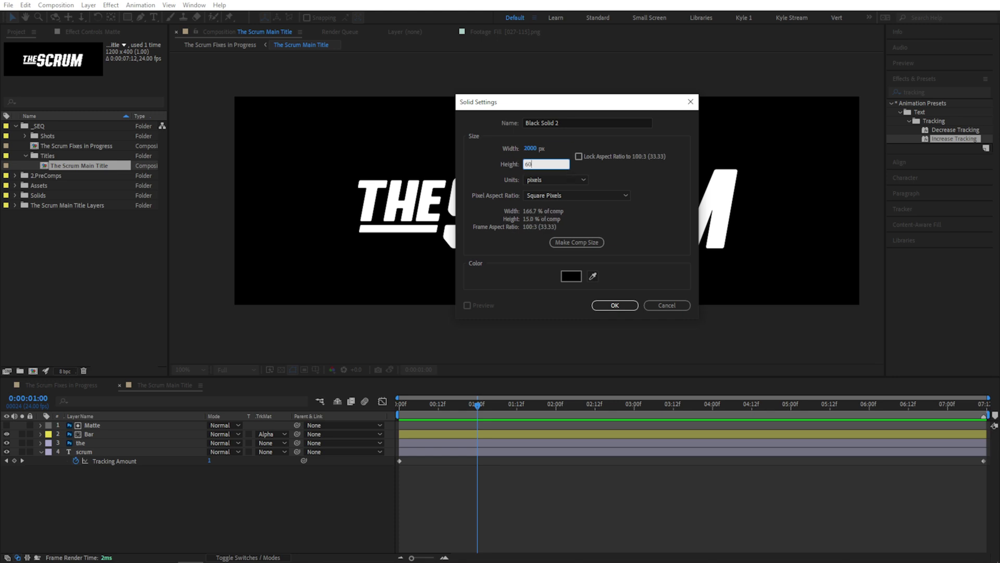
pyautogui.write('0')
pyautogui.click(605, 171)
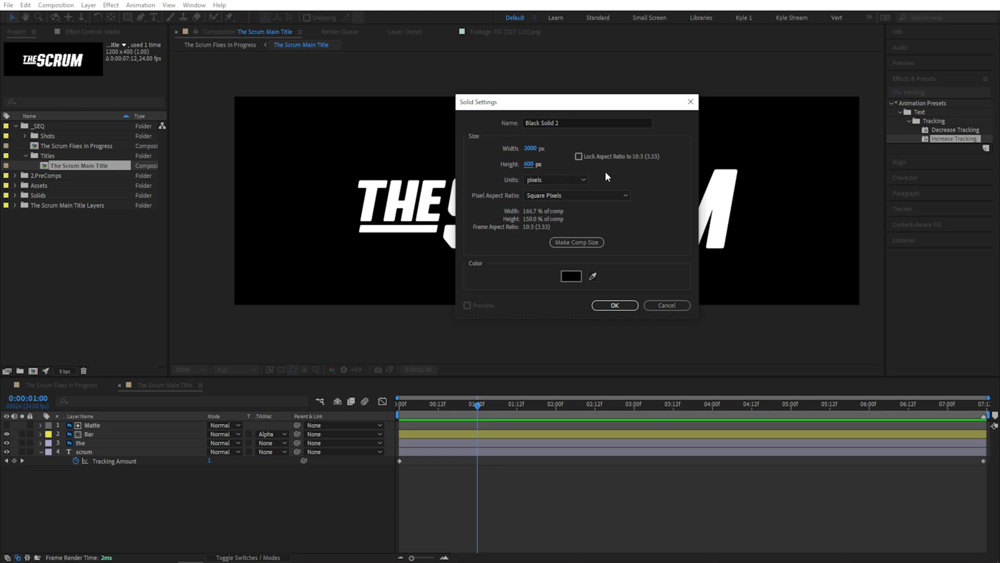
pyautogui.click(615, 305)
# Step: Rename the solid Texture and apply Fractal Noise to it
pyautogui.press('Return')
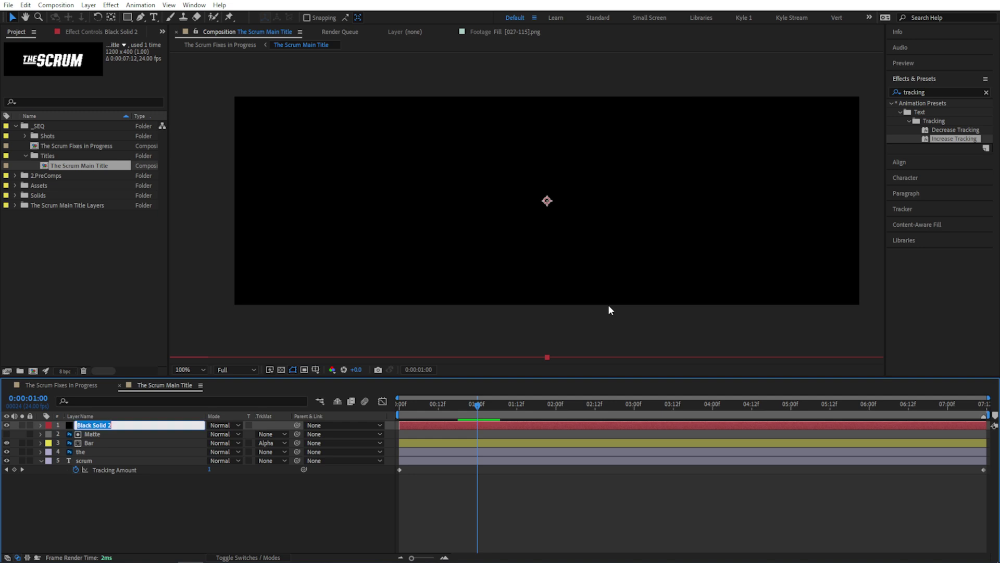
pyautogui.write('Texture')
pyautogui.press('Return')
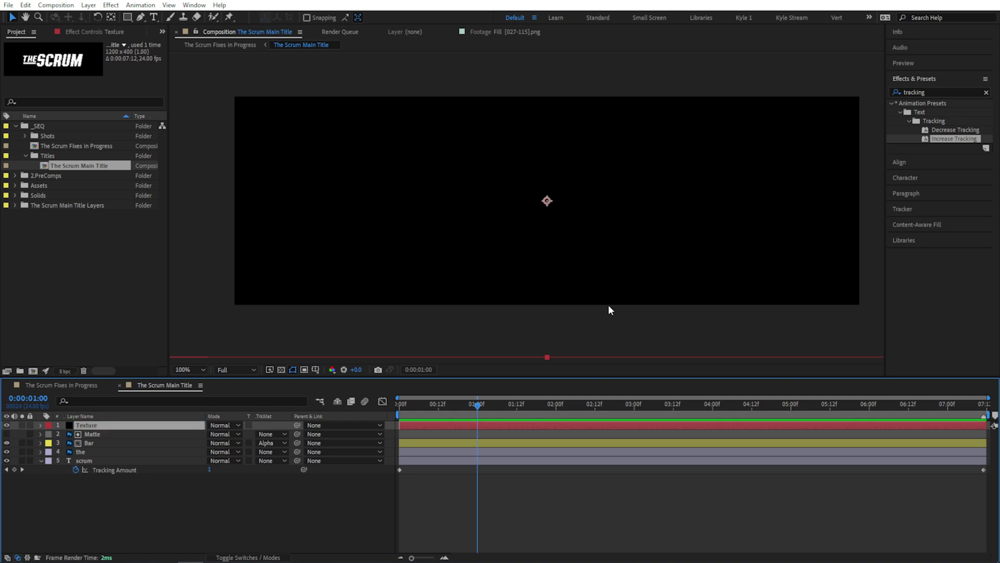
pyautogui.moveTo(929, 91); pyautogui.dragTo(890, 89)
pyautogui.write('fractal')
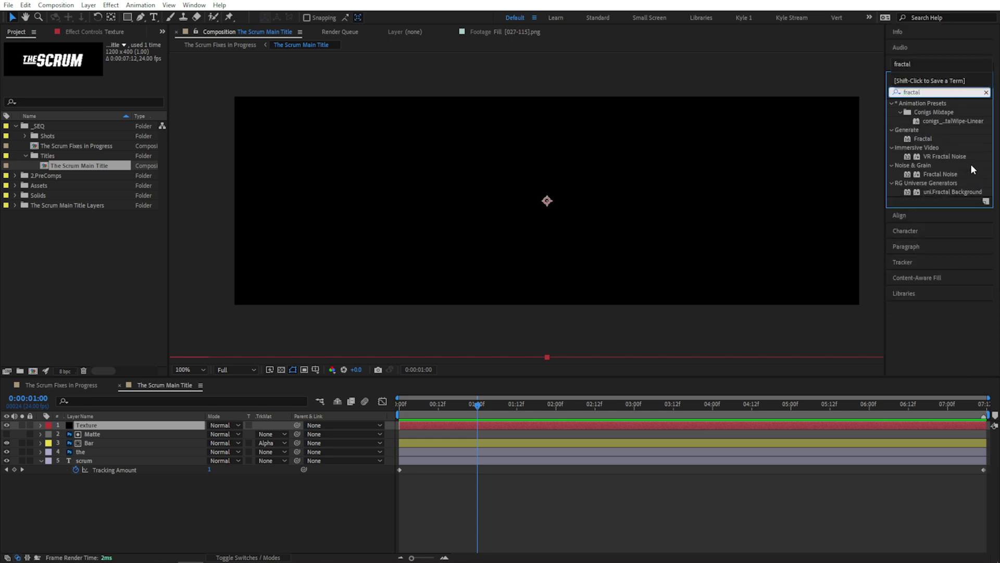
pyautogui.moveTo(938, 173); pyautogui.dragTo(677, 427)
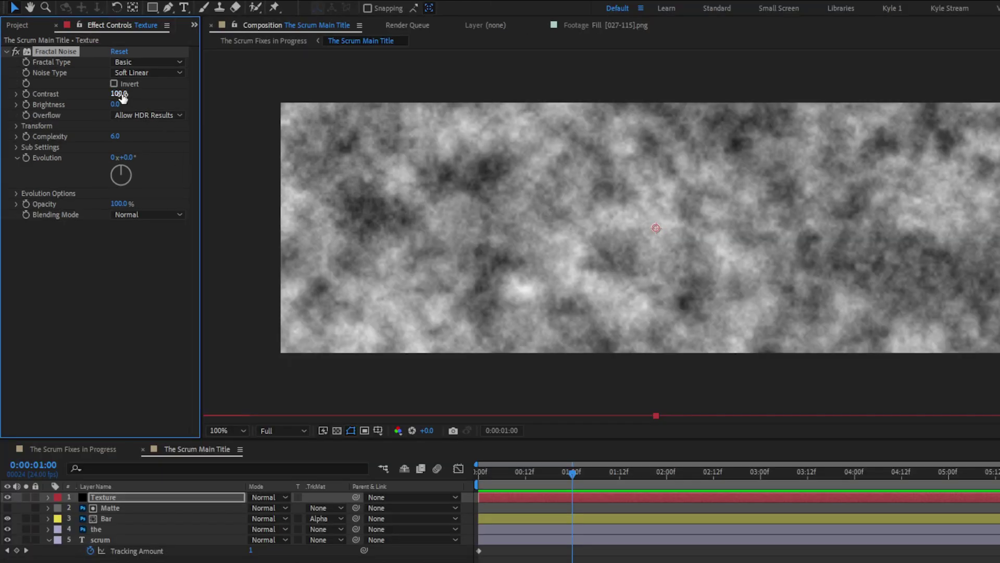
# Step: Set the Fractal Noise Contrast to 300 and Brightness to 120
pyautogui.click(119, 93)
pyautogui.write('300')
pyautogui.press('Return')
pyautogui.click(120, 104)
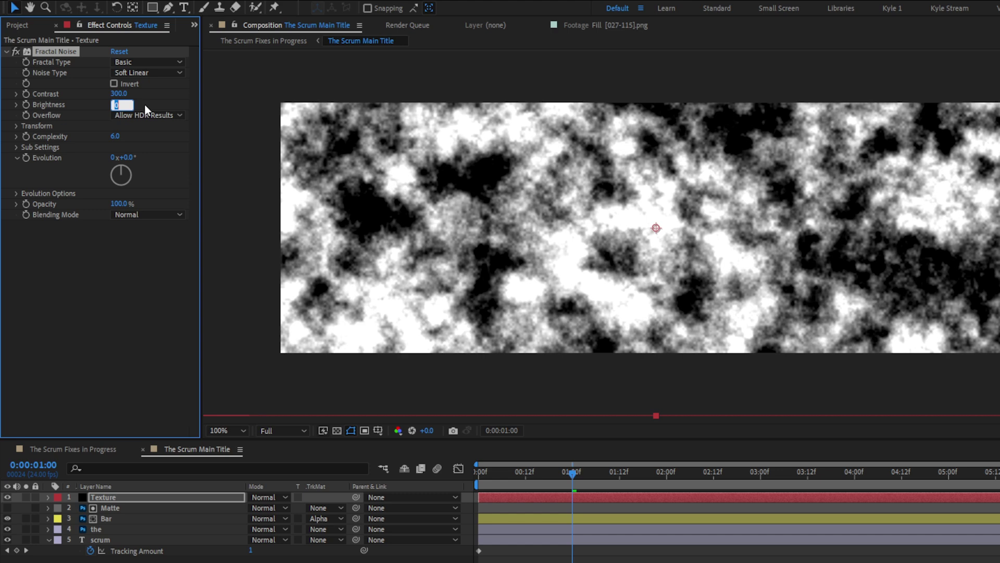
pyautogui.write('120')
pyautogui.press('Return')
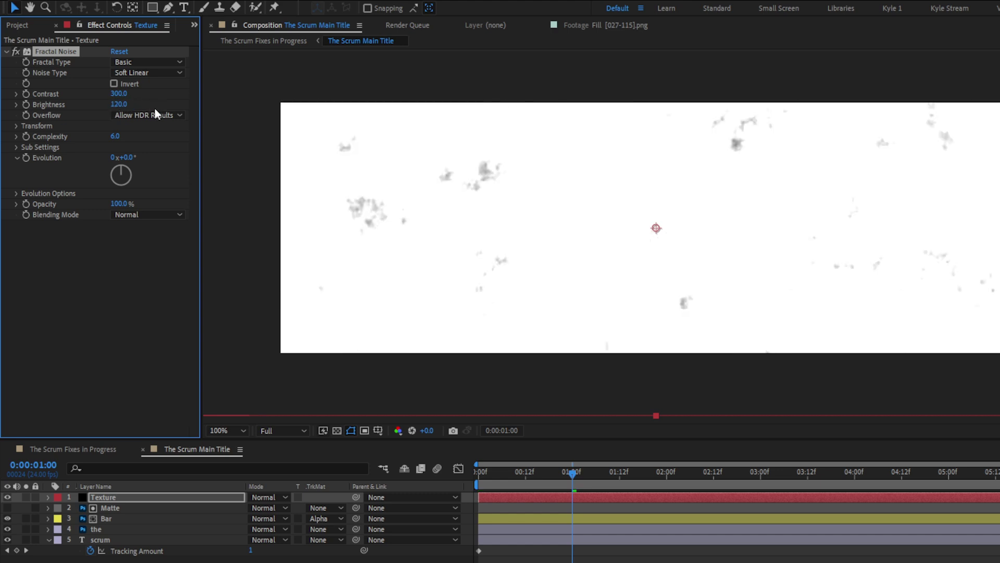
# Step: Set the Fractal Noise transform Scale to 12
pyautogui.click(17, 125)
pyautogui.click(119, 157)
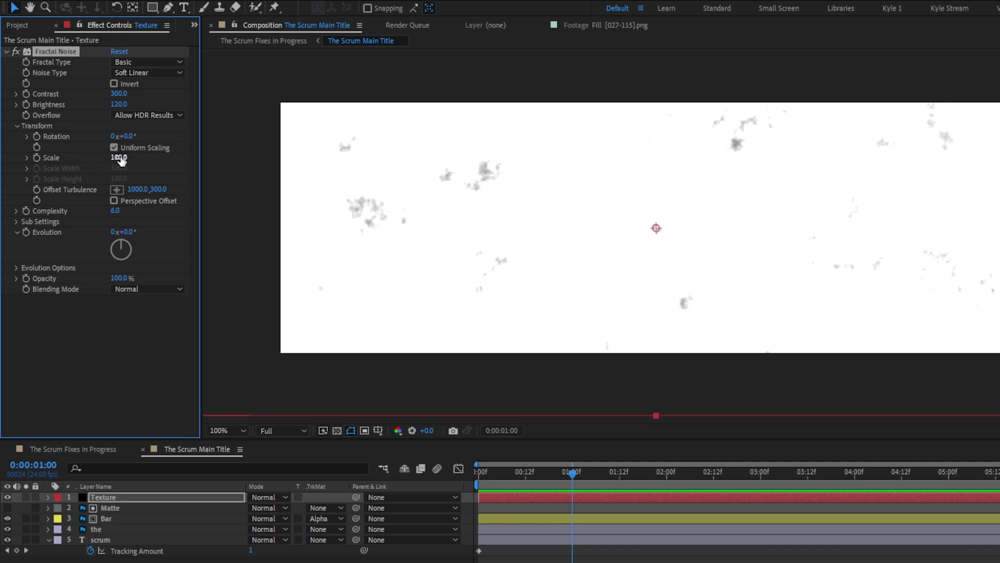
pyautogui.write('18')
pyautogui.click(27, 157)
pyautogui.click(119, 158)
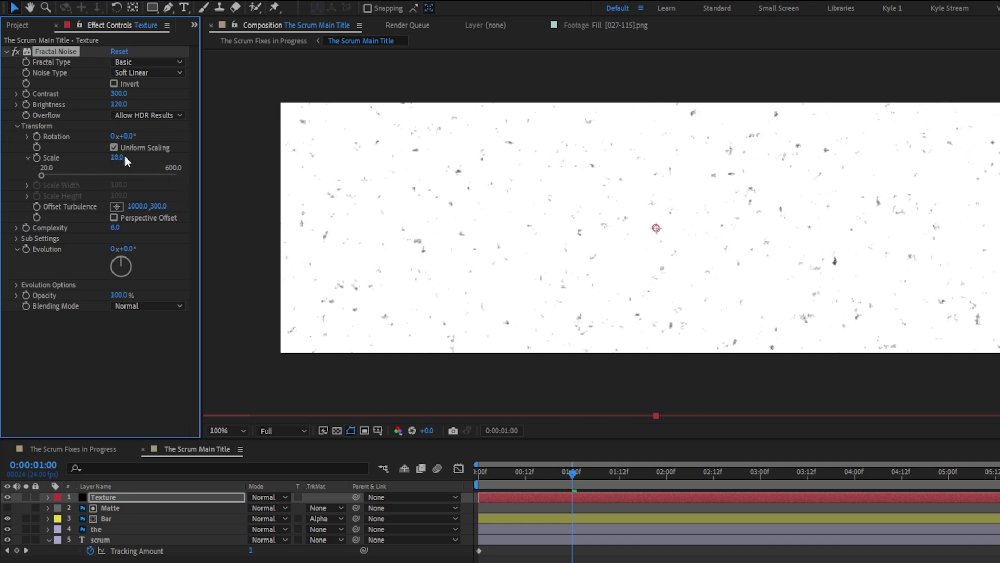
pyautogui.write('12')
pyautogui.click(127, 329)
pyautogui.click(120, 331)
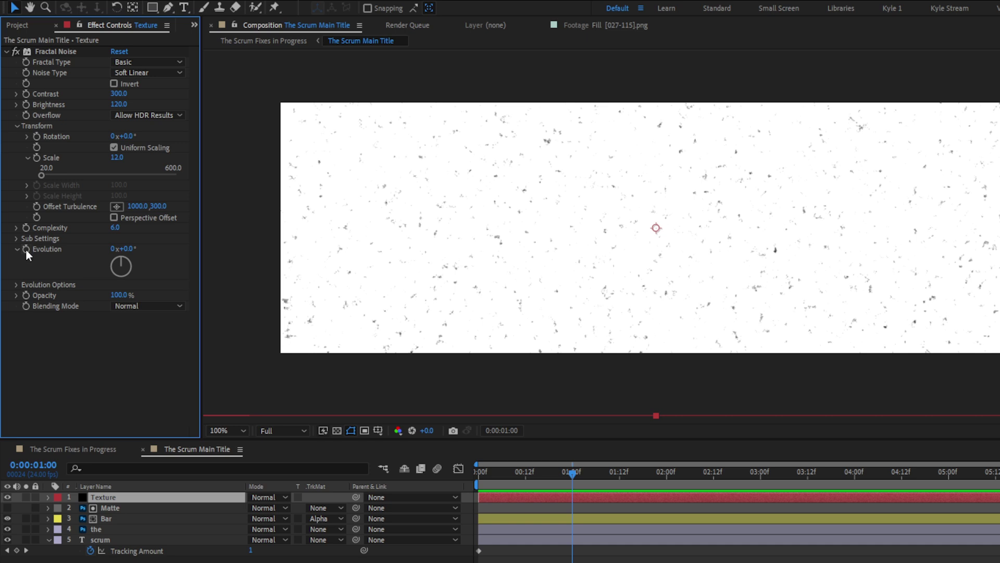
# Step: Keyframe Evolution from 0 at the first frame to 50 revolutions at the last frame, then preview
pyautogui.press('Home')
pyautogui.click(26, 249)
pyautogui.press('End')
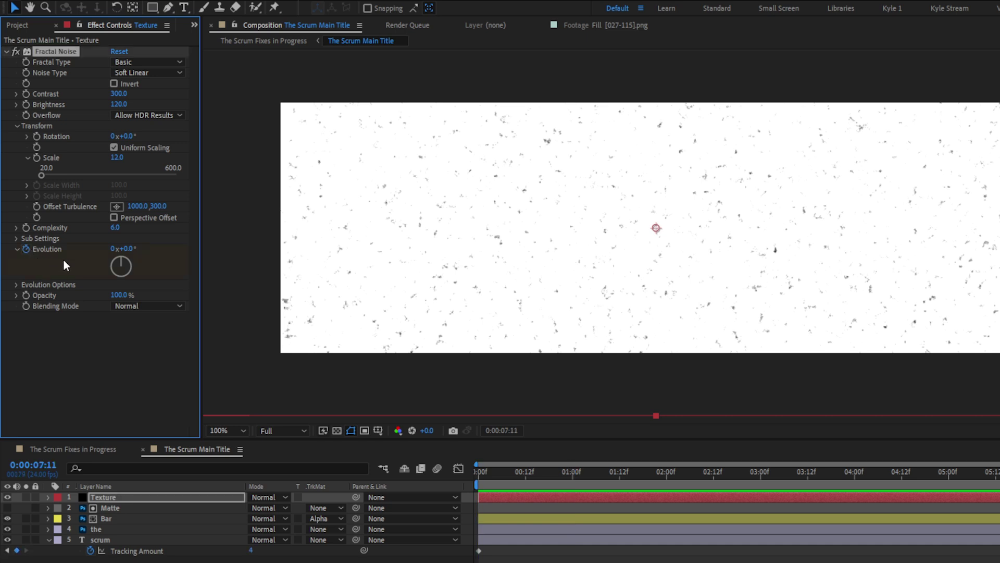
pyautogui.click(112, 249)
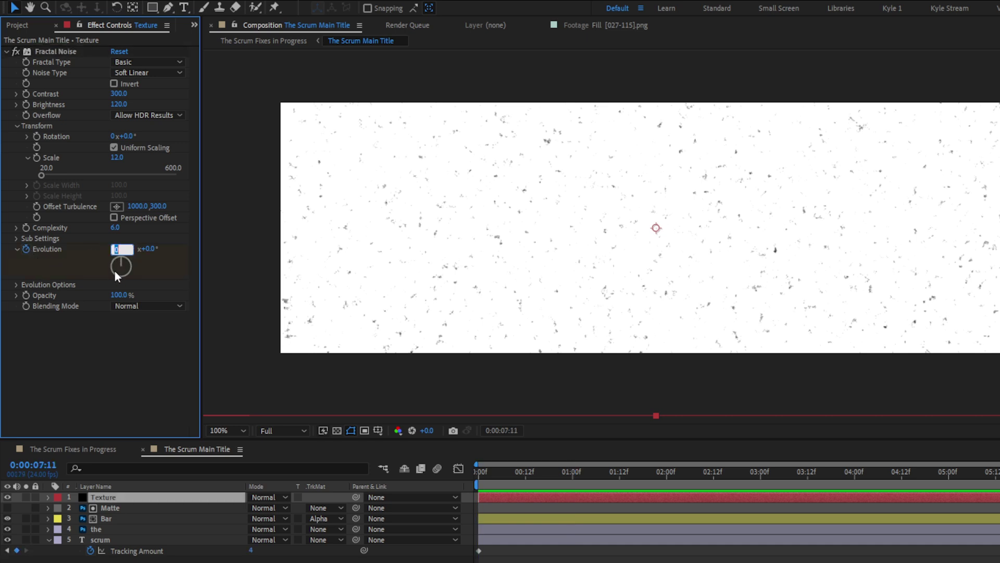
pyautogui.write('50')
pyautogui.press('Return')
pyautogui.press('space')
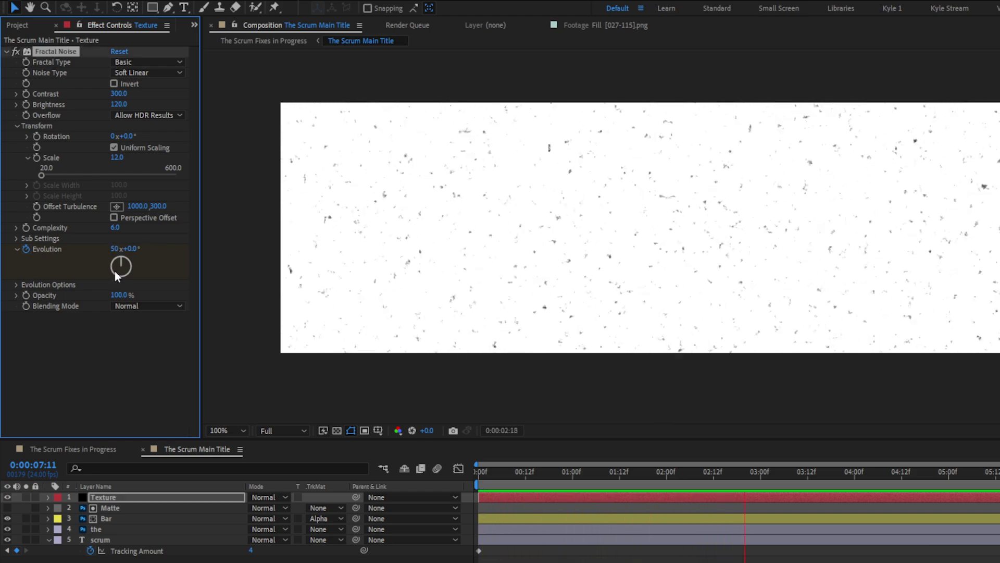
pyautogui.press('space')
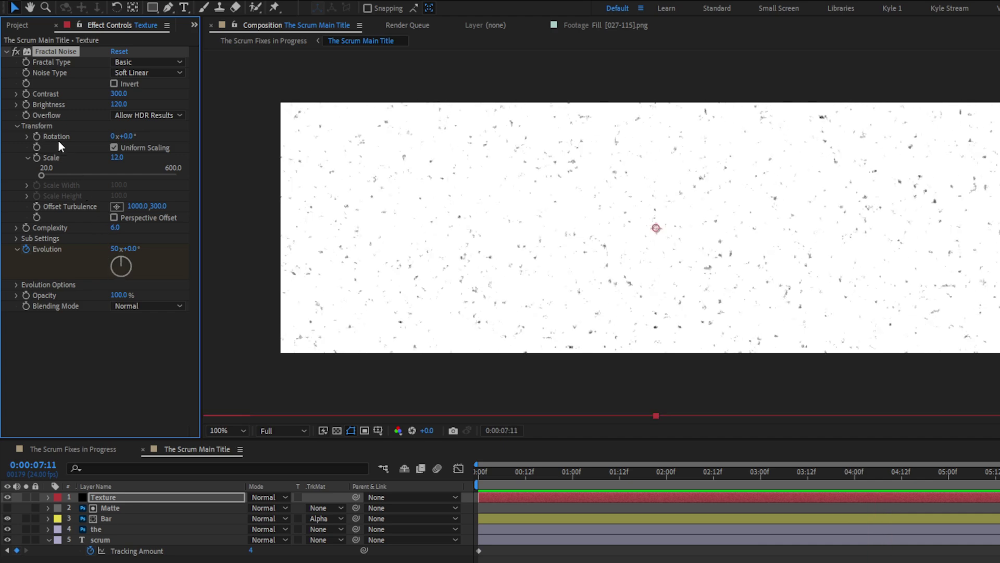
# Step: Duplicate the Fractal Noise effect and set Fractal Noise 2's Scale to 9
pyautogui.hotkey('ctrl', 'd')
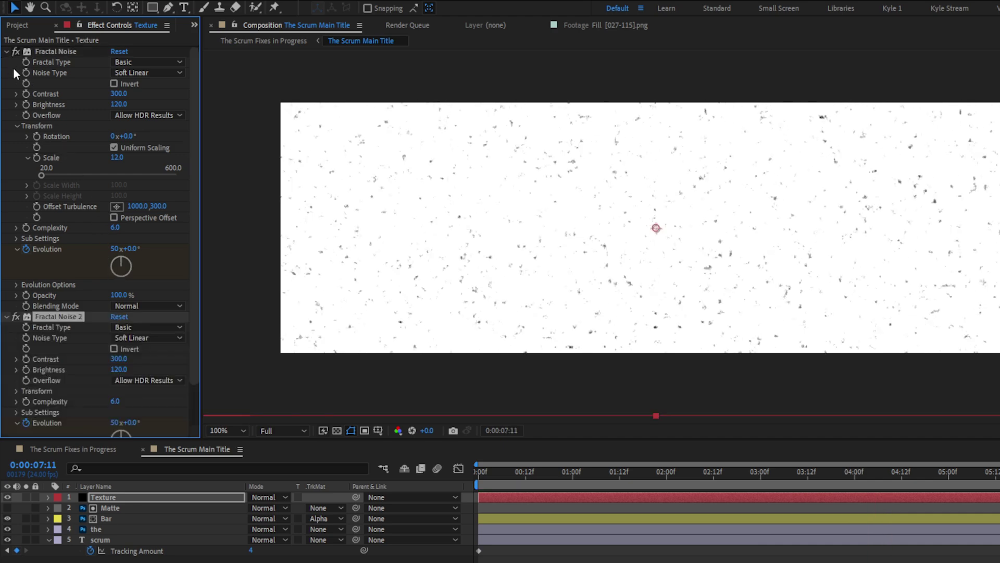
pyautogui.click(7, 52)
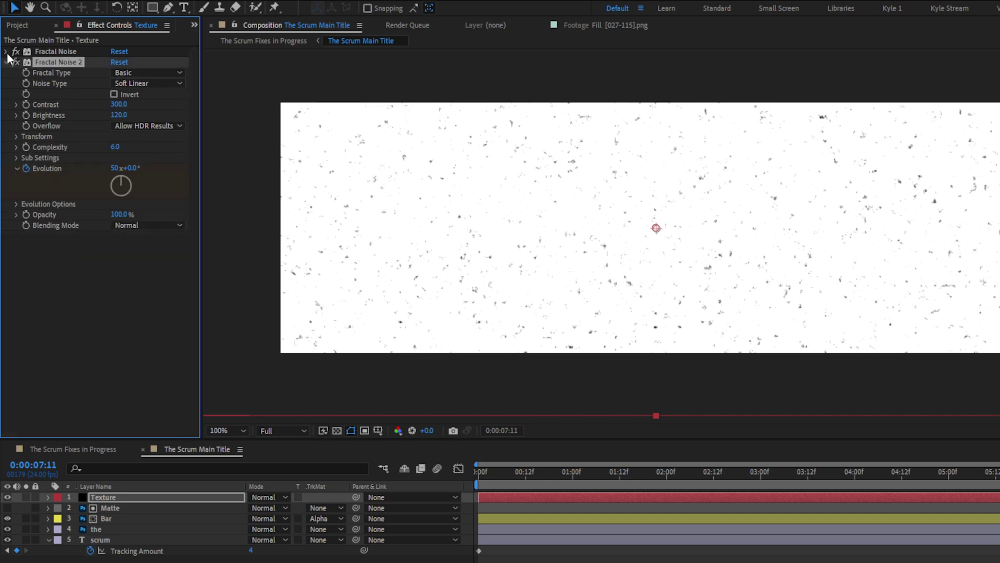
pyautogui.click(16, 136)
pyautogui.click(120, 168)
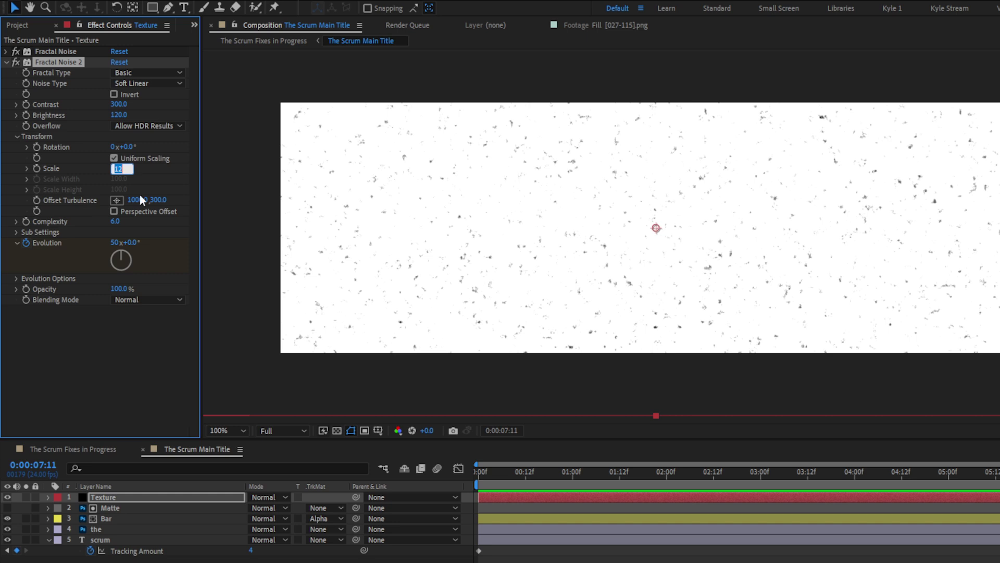
pyautogui.write('9')
pyautogui.press('Return')
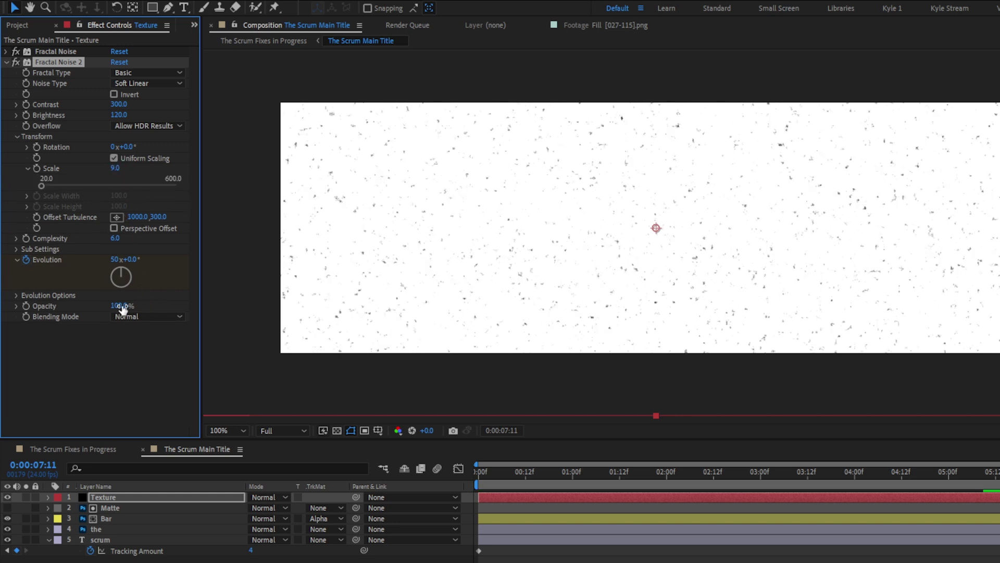
# Step: Set Fractal Noise 2's Blending Mode to Multiply and Random Seed to 540
pyautogui.click(173, 317)
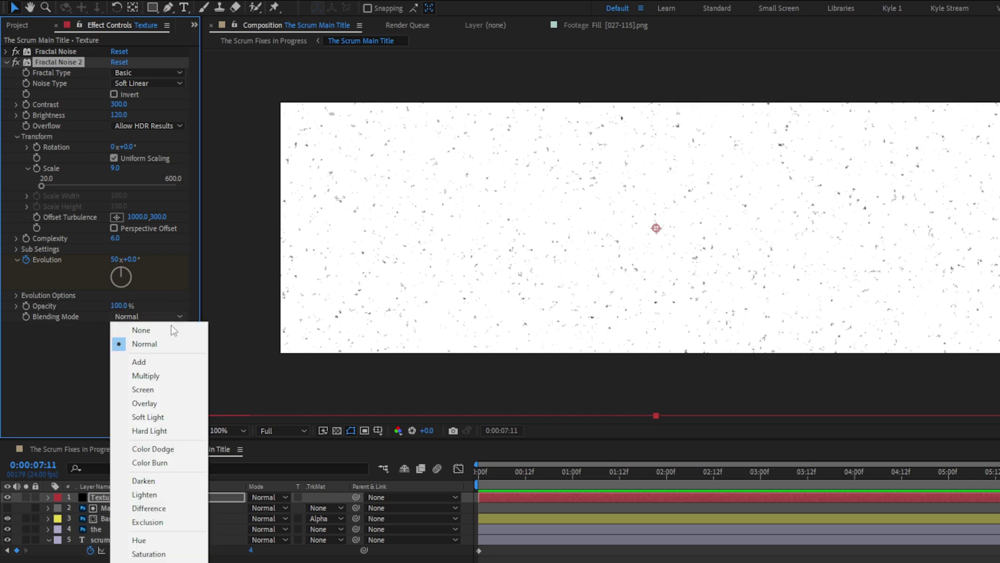
pyautogui.click(146, 376)
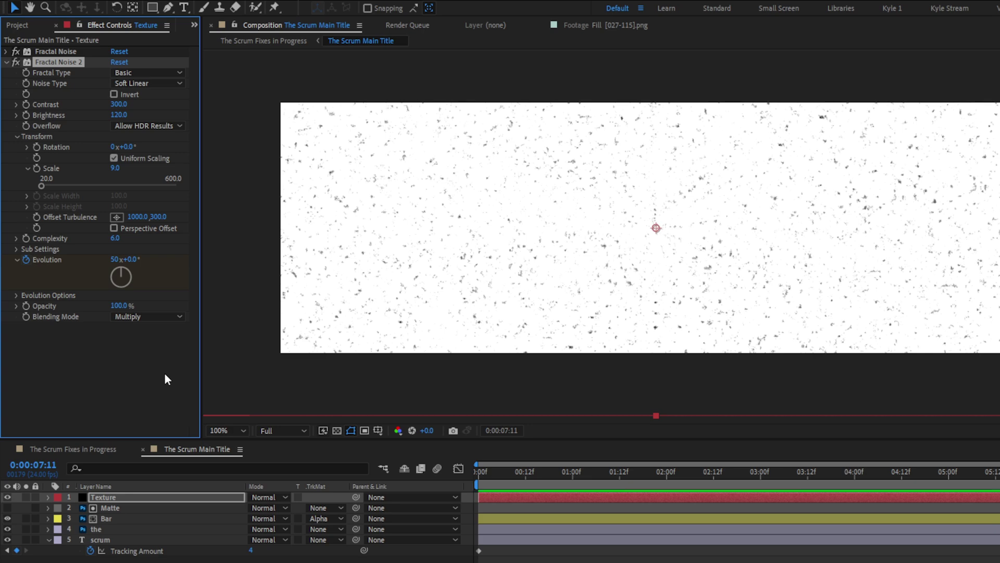
pyautogui.click(15, 295)
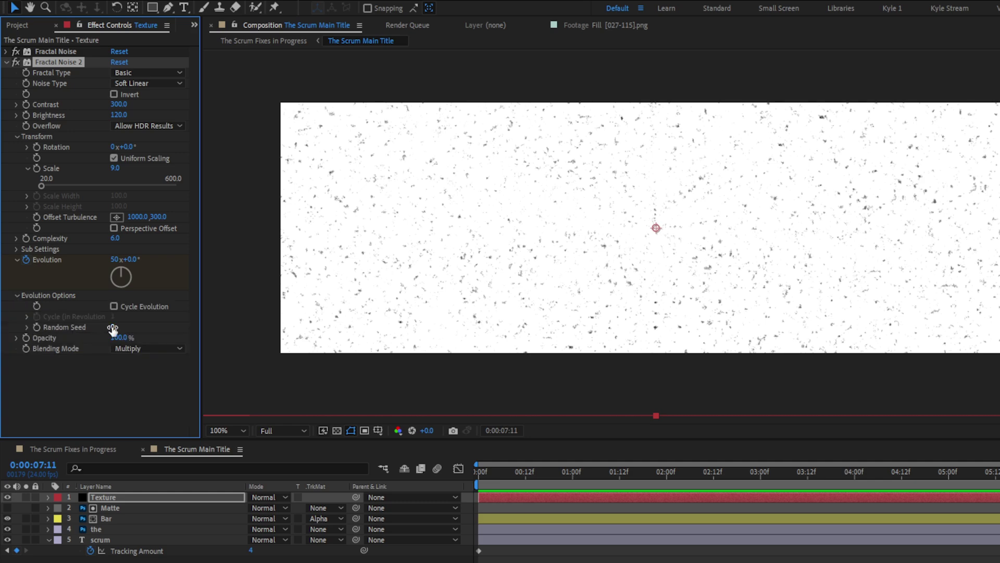
pyautogui.moveTo(112, 329); pyautogui.dragTo(157, 355)
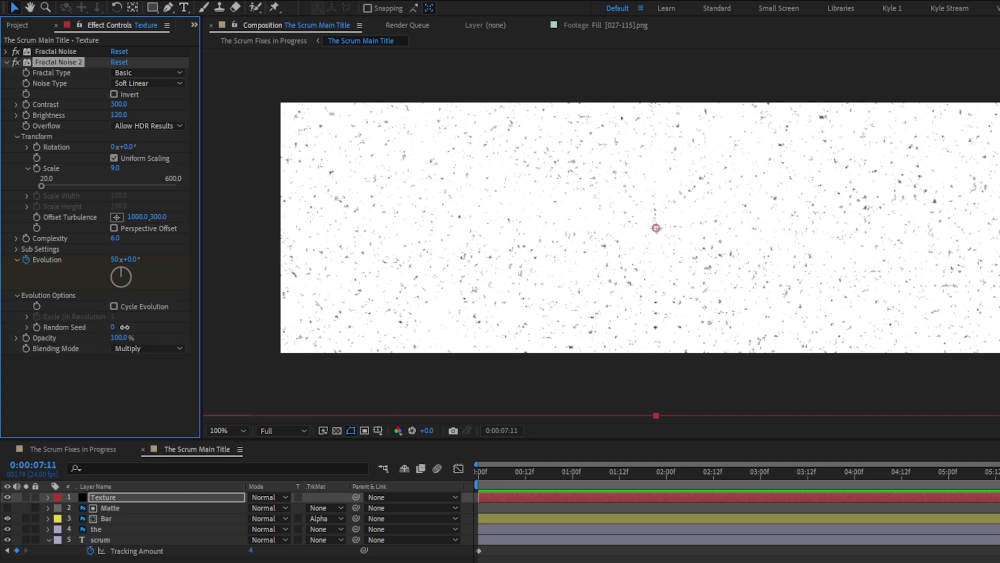
pyautogui.click(149, 400)
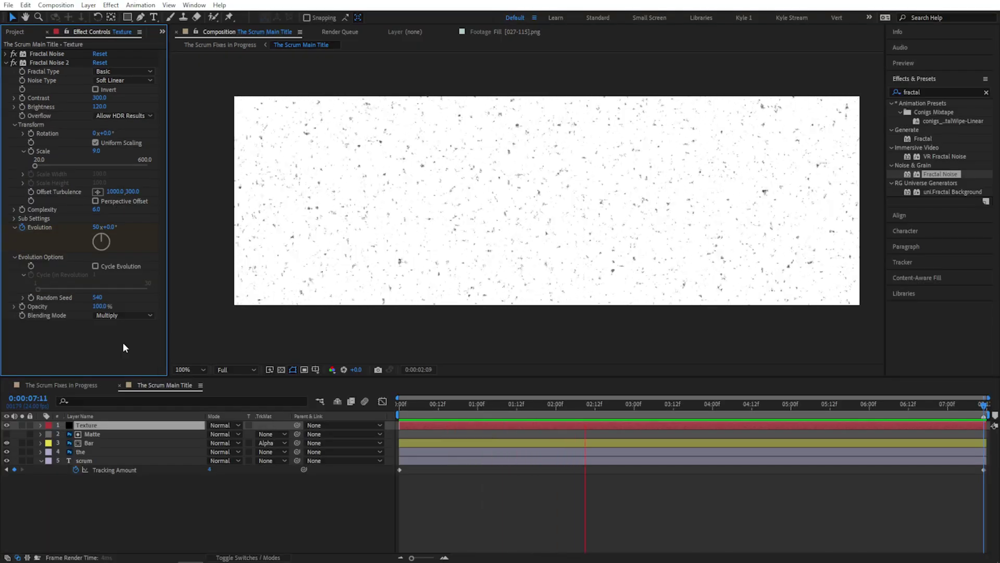
# Step: Apply Posterize Time to the Texture layer with Frame Rate 2 and preview the stepped grain
pyautogui.press('space')
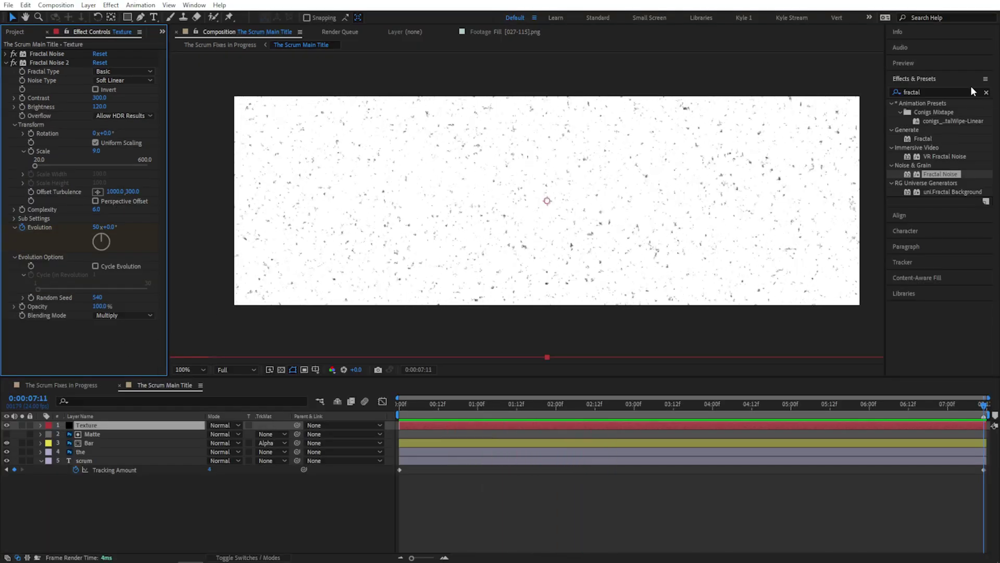
pyautogui.moveTo(951, 92); pyautogui.dragTo(888, 92)
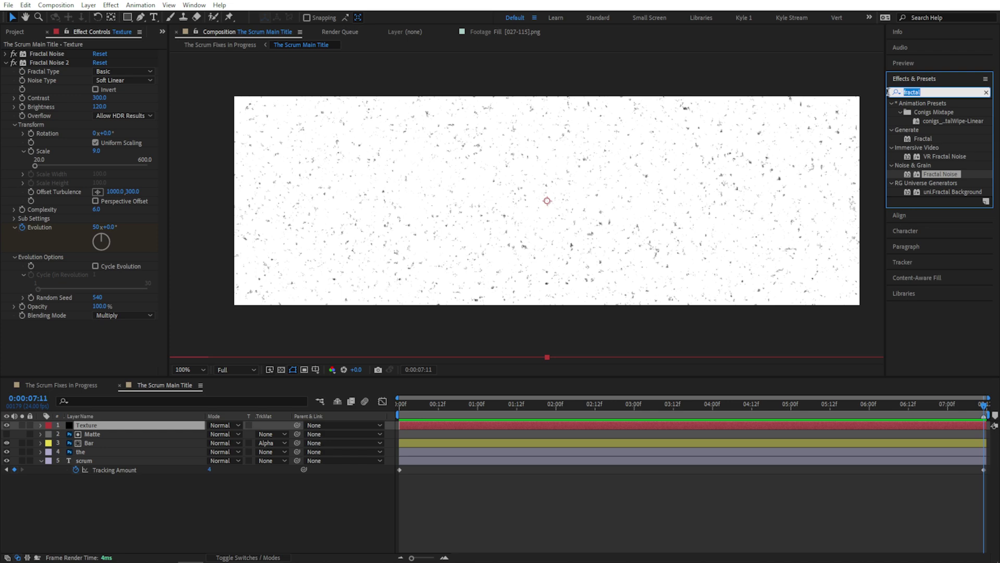
pyautogui.write('poster')
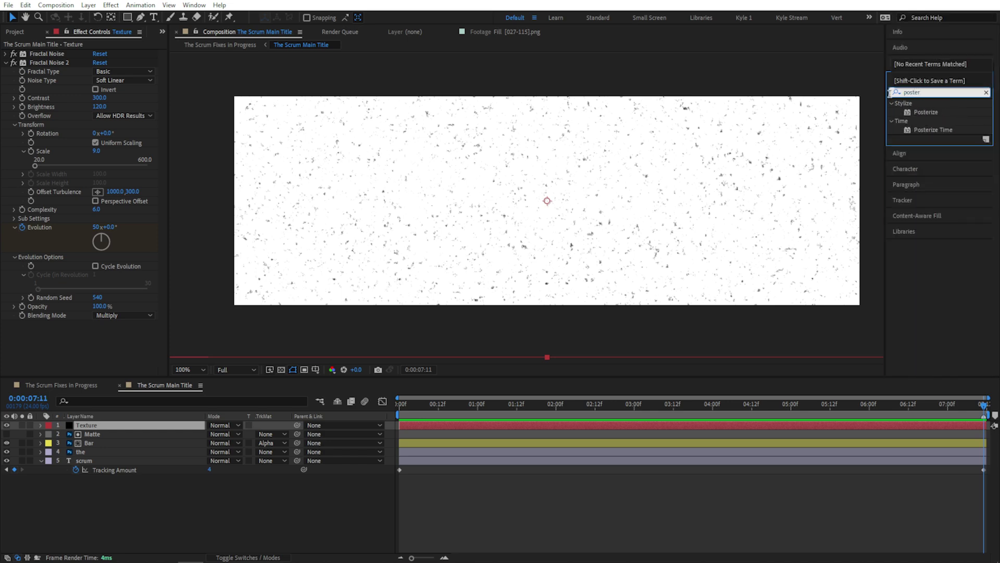
pyautogui.moveTo(924, 130); pyautogui.dragTo(124, 332)
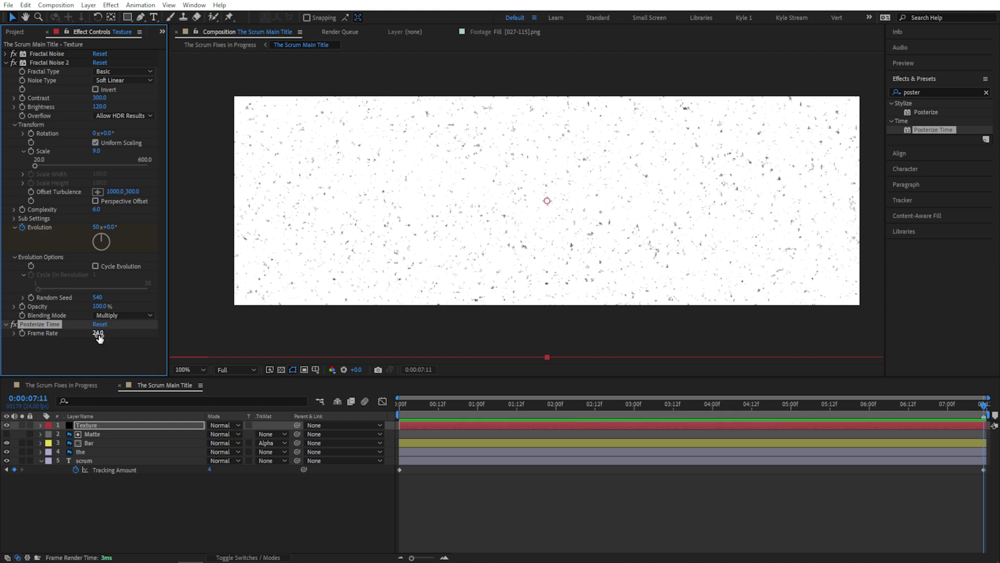
pyautogui.click(98, 333)
pyautogui.write('2')
pyautogui.press('Return')
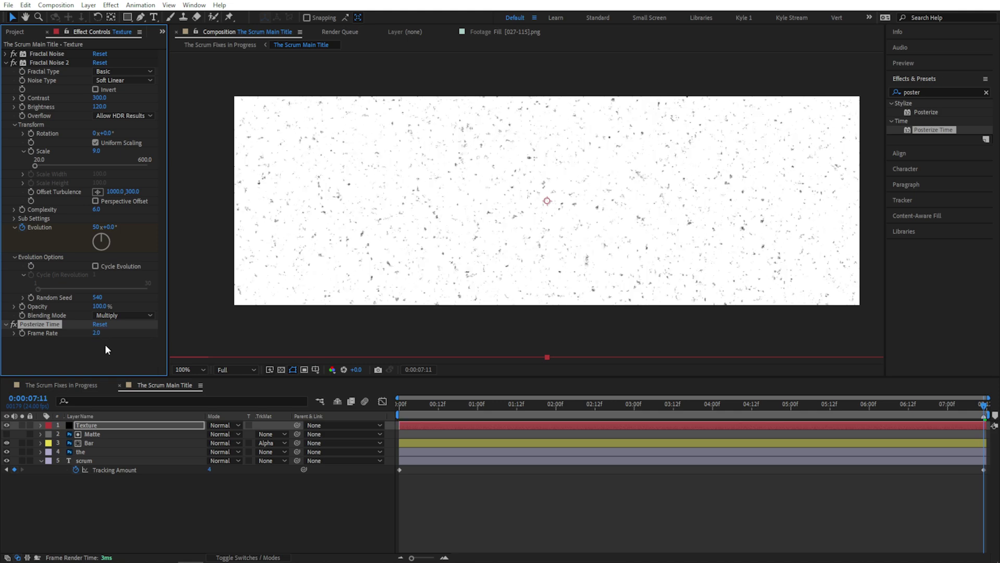
pyautogui.press('space')
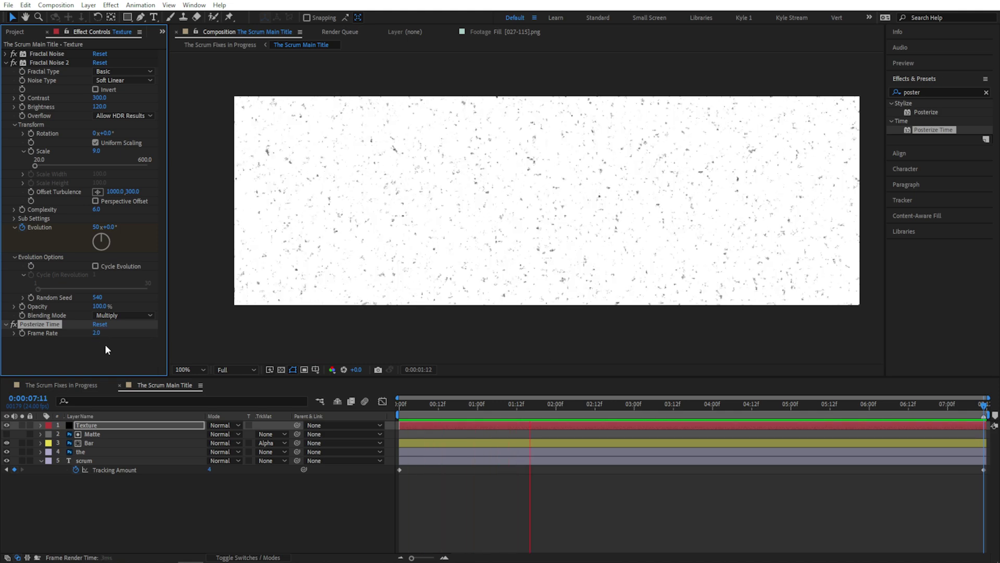
pyautogui.press('space')
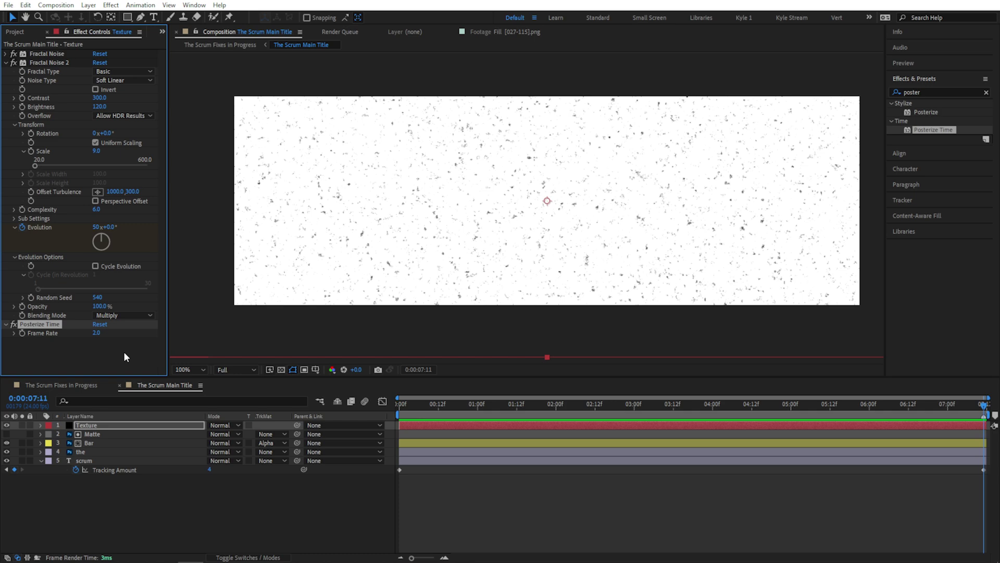
# Step: Set the Texture layer's mode to Stencil Luma and preview the distressed title
pyautogui.click(224, 428)
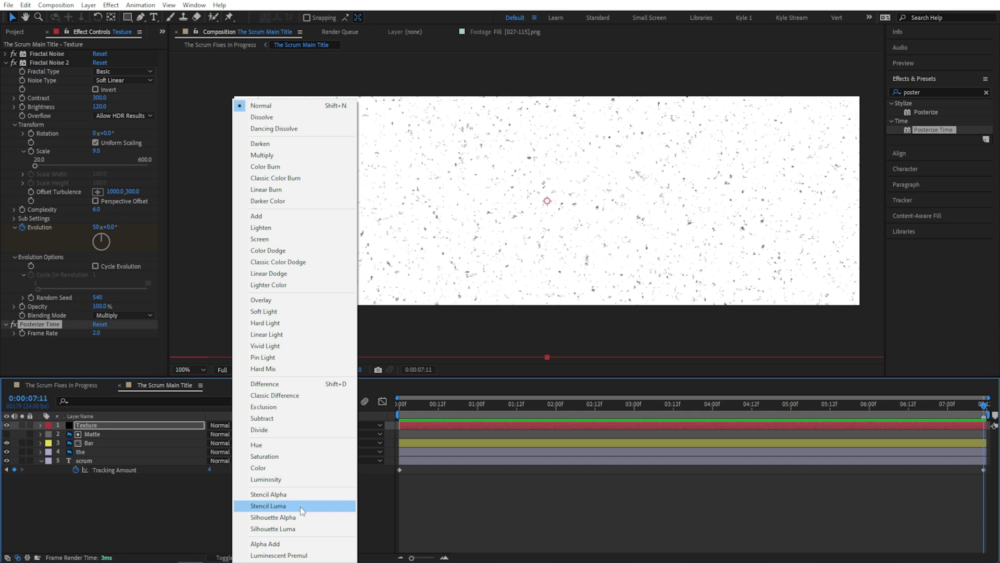
pyautogui.click(300, 506)
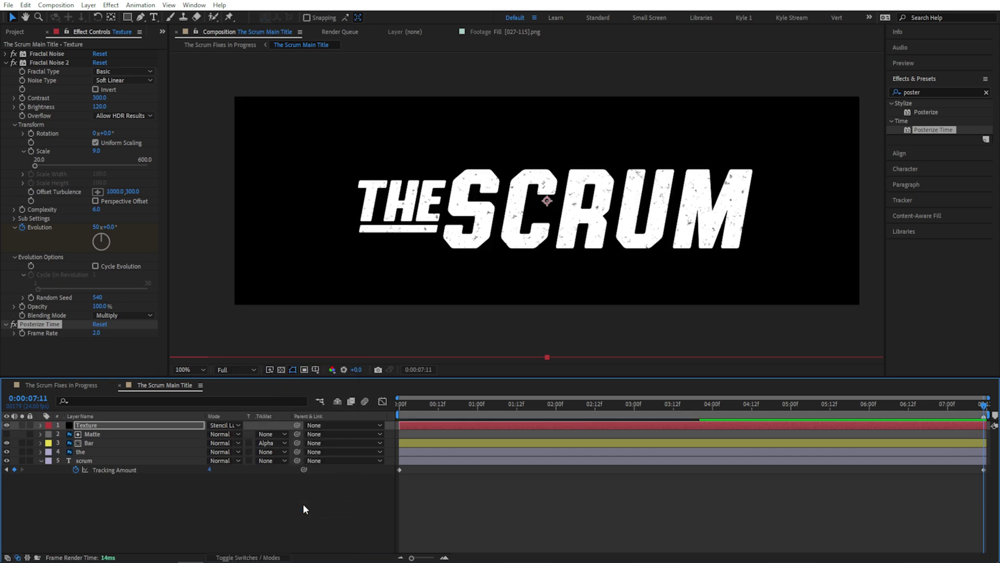
pyautogui.press('space')
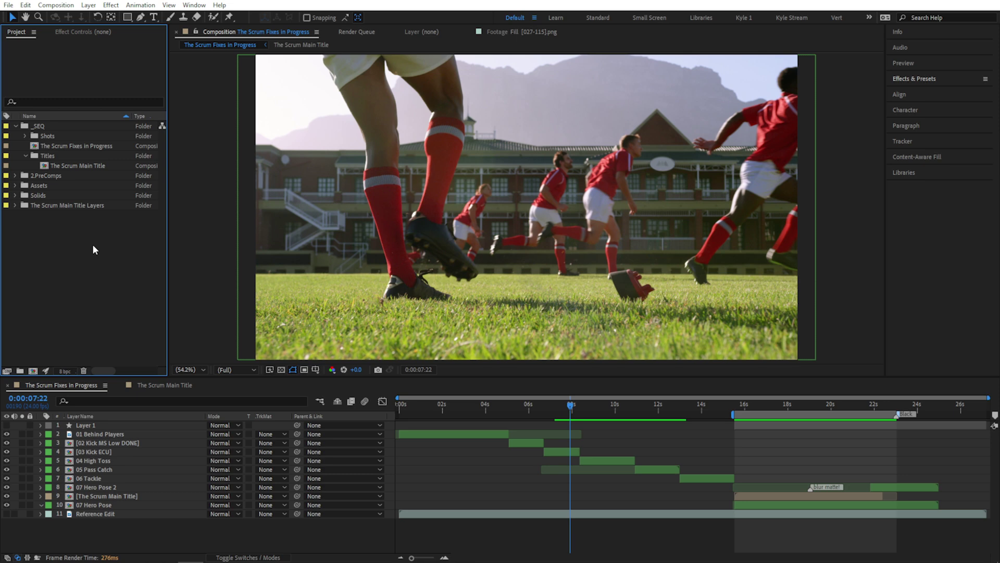
# Step: Duplicate The Scrum Main Title comp and rename the copy to the actor's full name
pyautogui.click(71, 165)
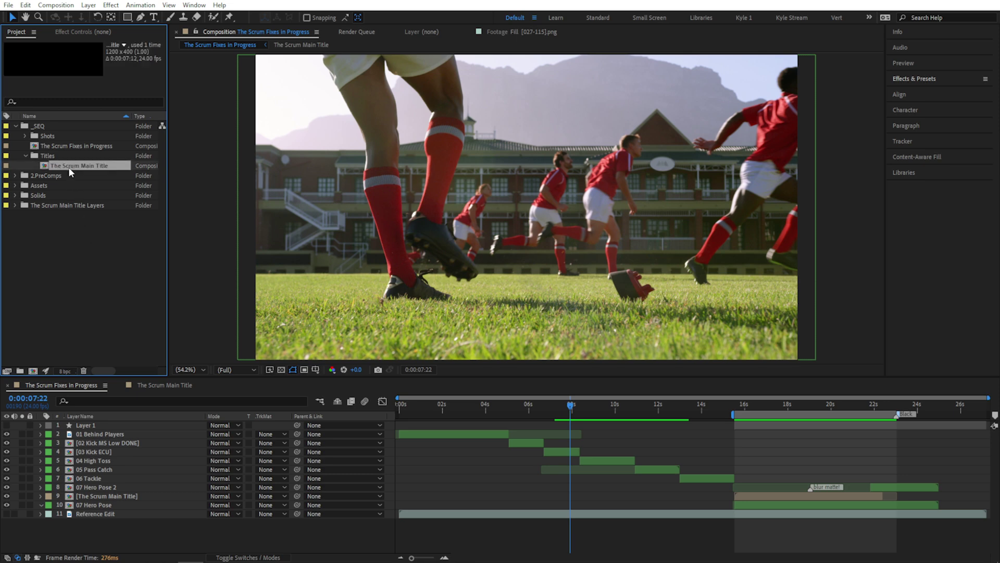
pyautogui.hotkey('ctrl', 'd')
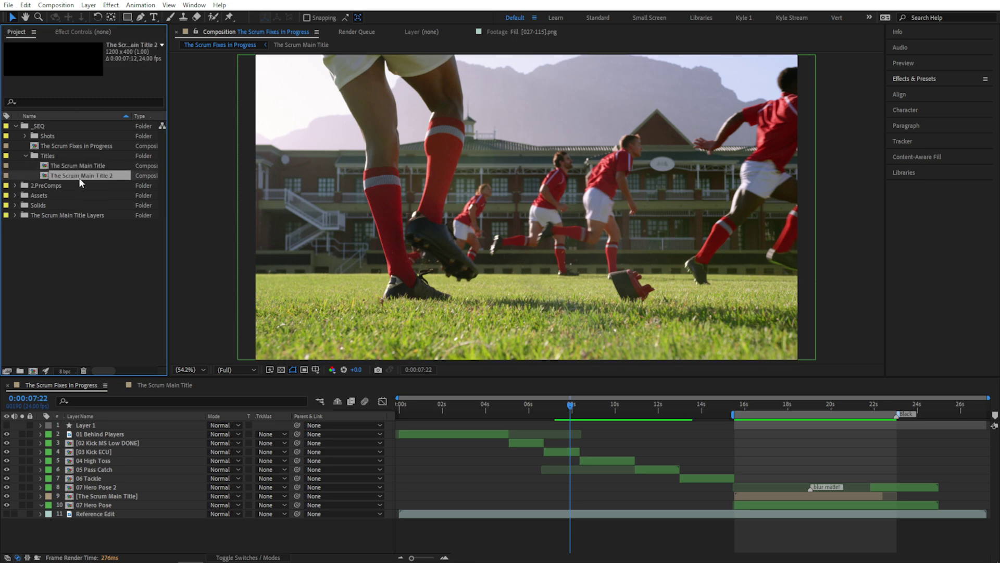
pyautogui.press('Return')
pyautogui.write('Pill Baxton')
pyautogui.press('Return')
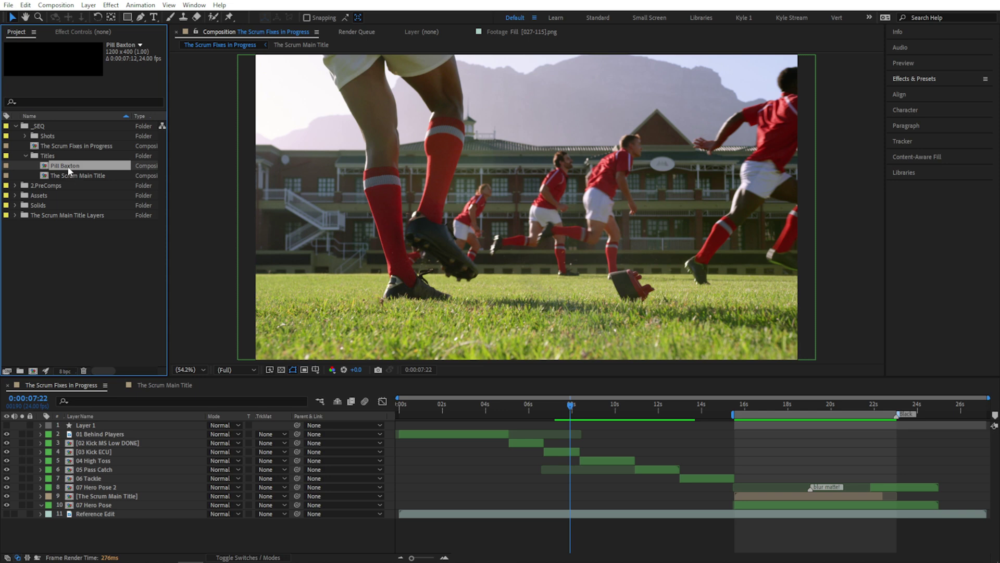
# Step: Open the renamed comp and delete the Matte, Bar and other layers, keeping Texture and scrum
pyautogui.doubleClick(65, 168)
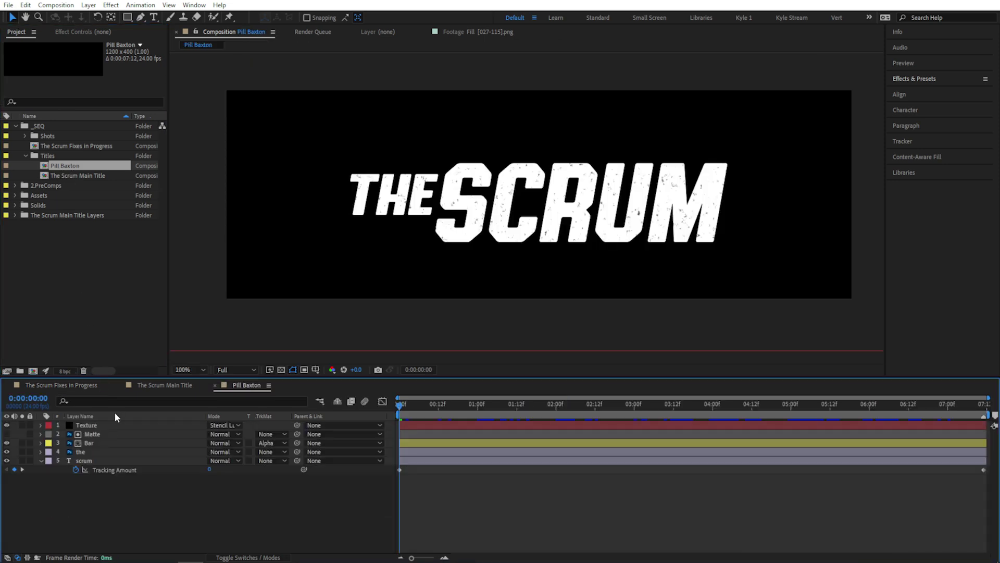
pyautogui.click(96, 434)
pyautogui.keyDown('shift'); pyautogui.click(100, 452); pyautogui.keyUp('shift')
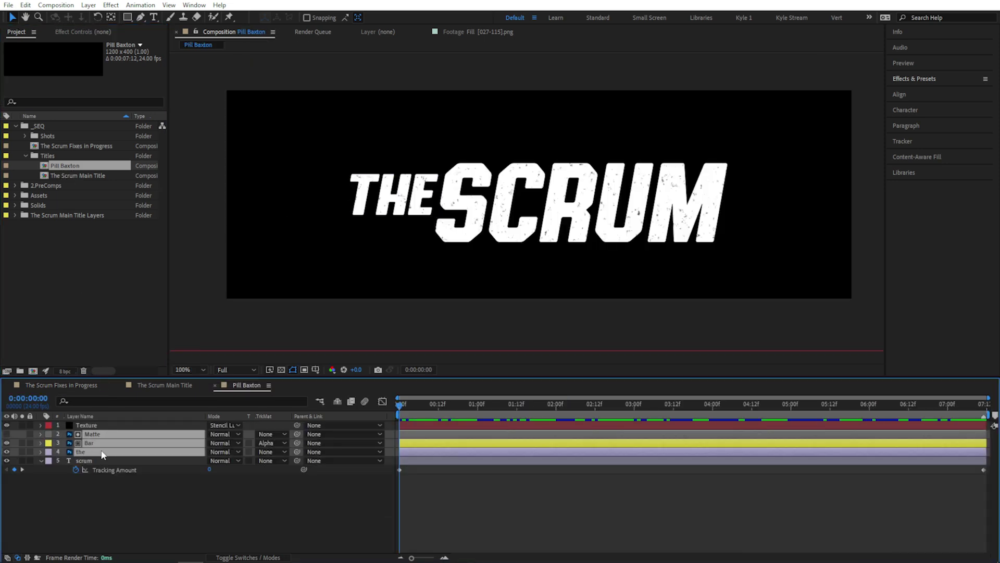
pyautogui.press('Delete')
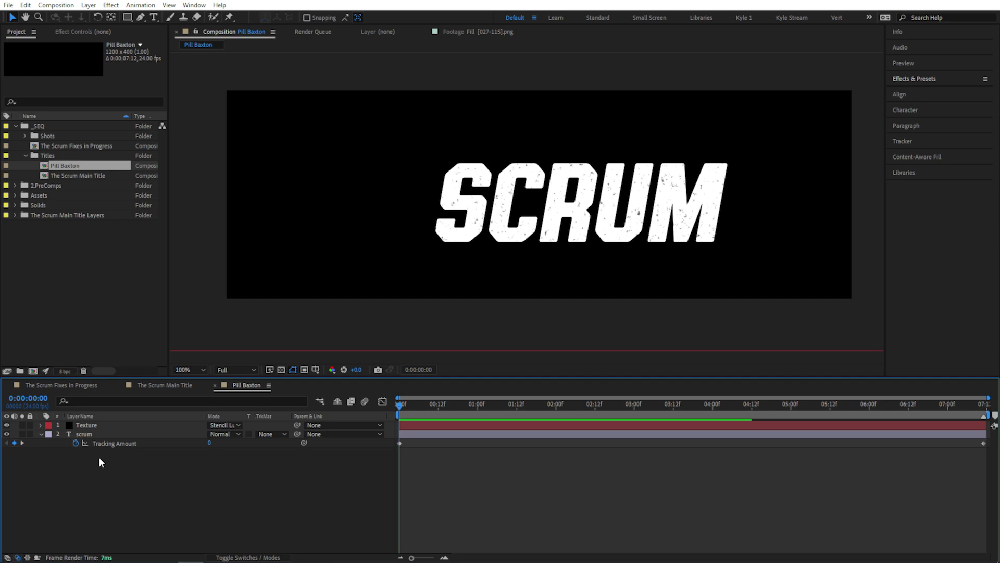
# Step: Replace the SCRUM text with the actor's surname
pyautogui.doubleClick(96, 434)
pyautogui.write('baxton')
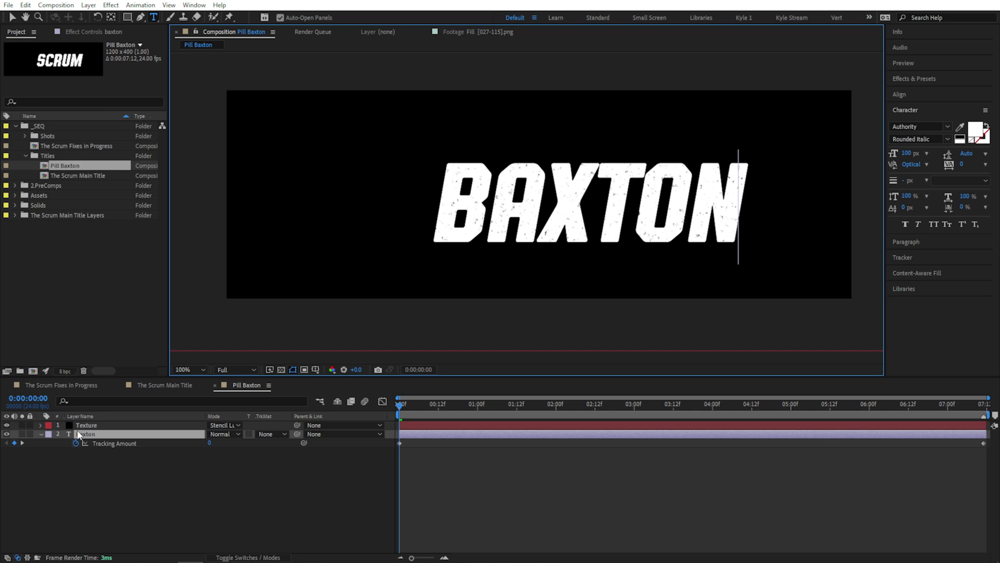
pyautogui.click(78, 434)
# Step: Duplicate the surname layer, retype the copy as the first name, and right-align it
pyautogui.hotkey('ctrl', 'd')
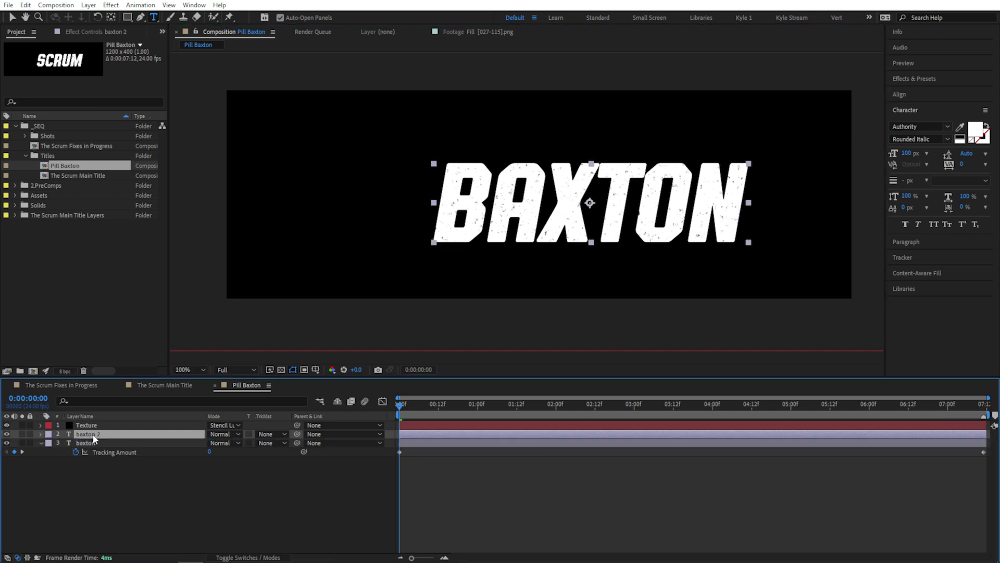
pyautogui.write('pill')
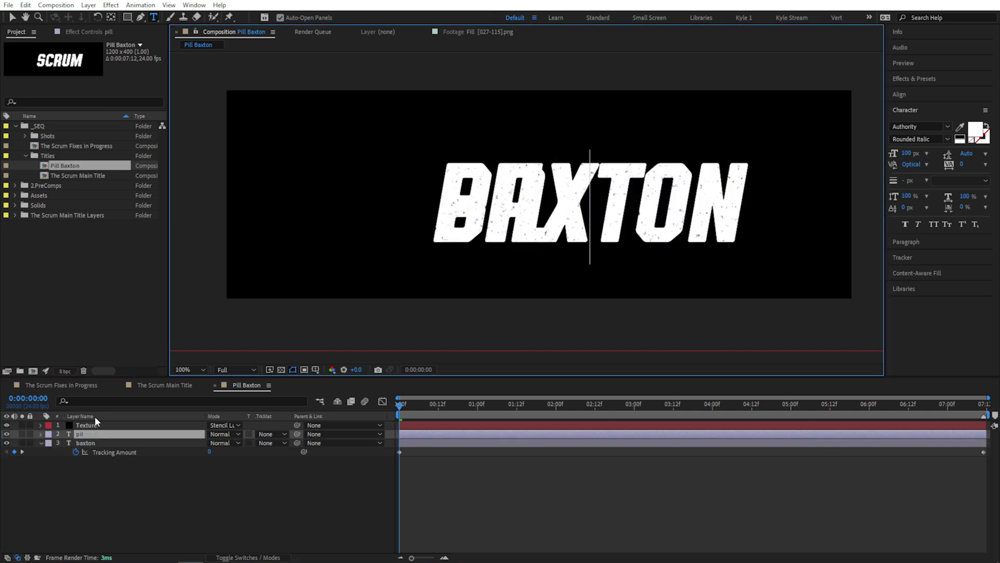
pyautogui.press('Escape')
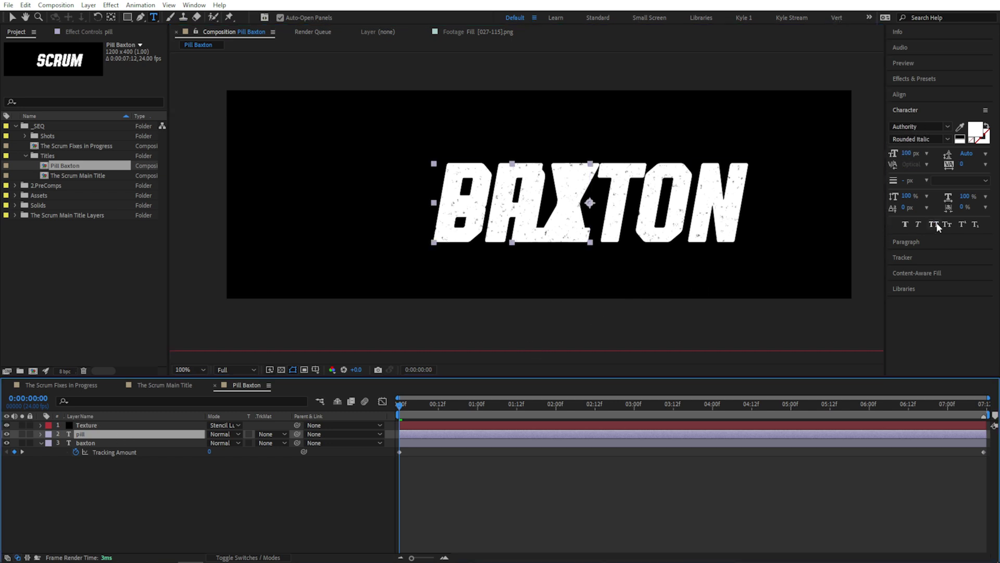
pyautogui.click(936, 241)
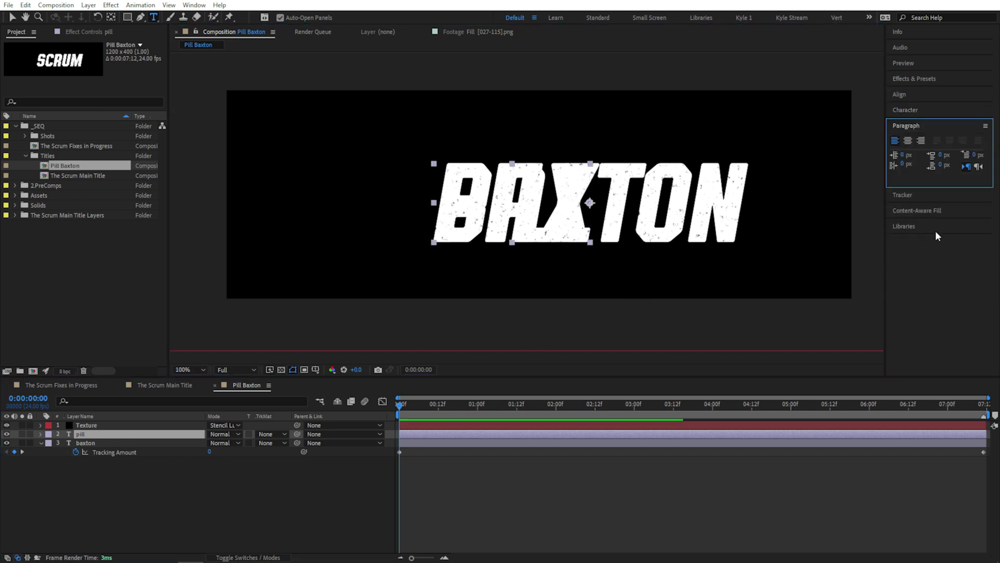
pyautogui.click(921, 140)
pyautogui.click(321, 524)
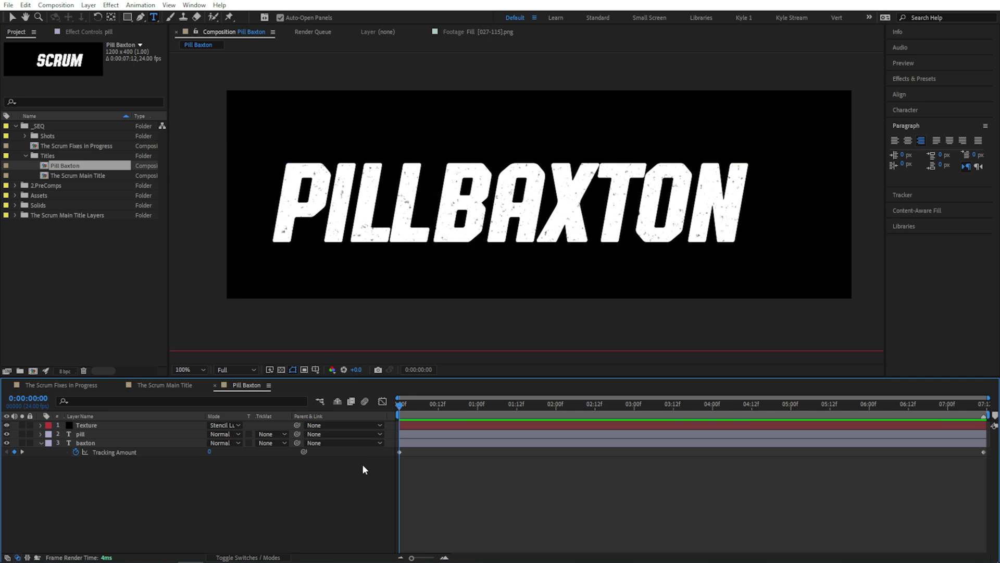
pyautogui.press('v')
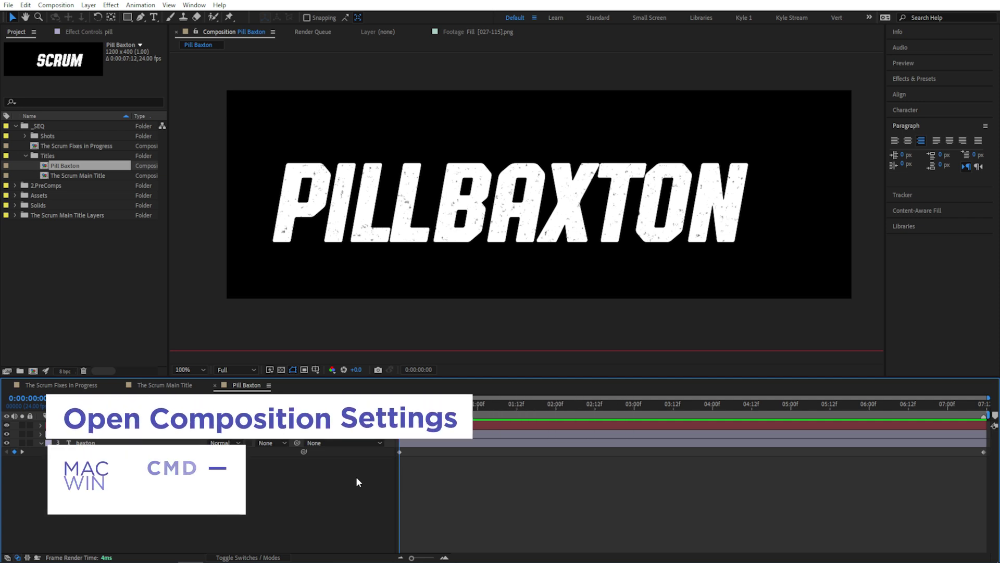
# Step: Change the composition width to 2000 px in Composition Settings (Ctrl+K)
pyautogui.hotkey('ctrl', 'k')
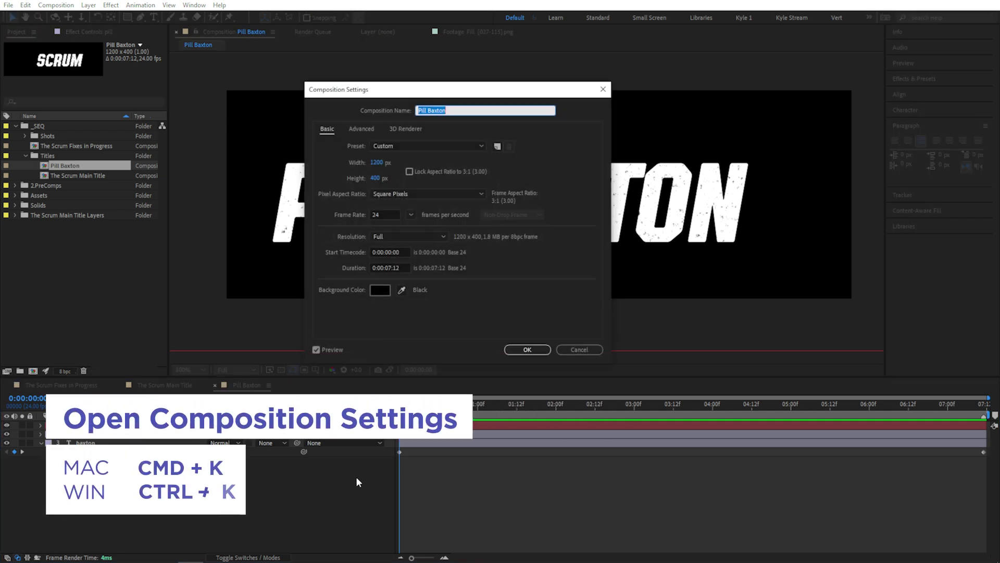
pyautogui.click(377, 162)
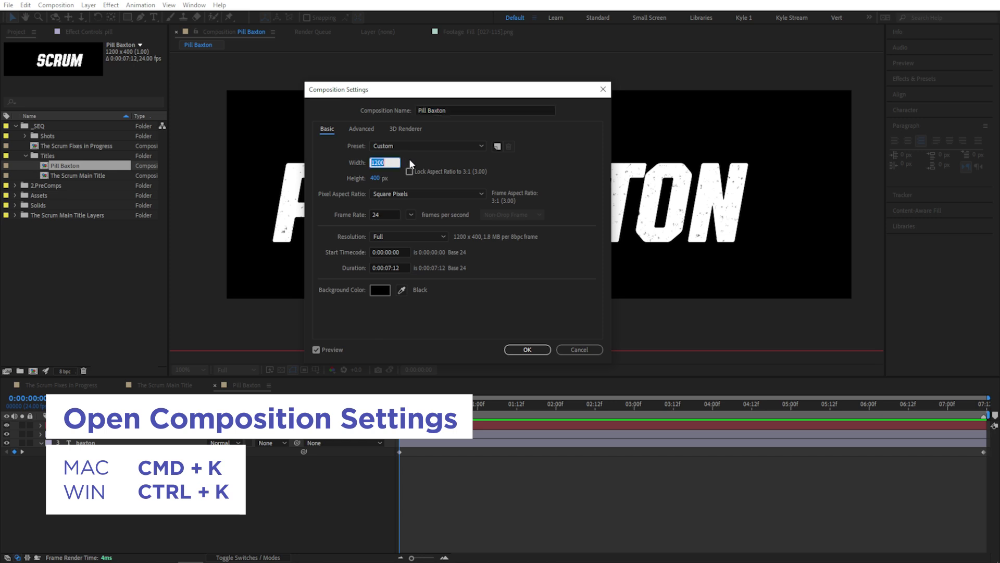
pyautogui.write('2000')
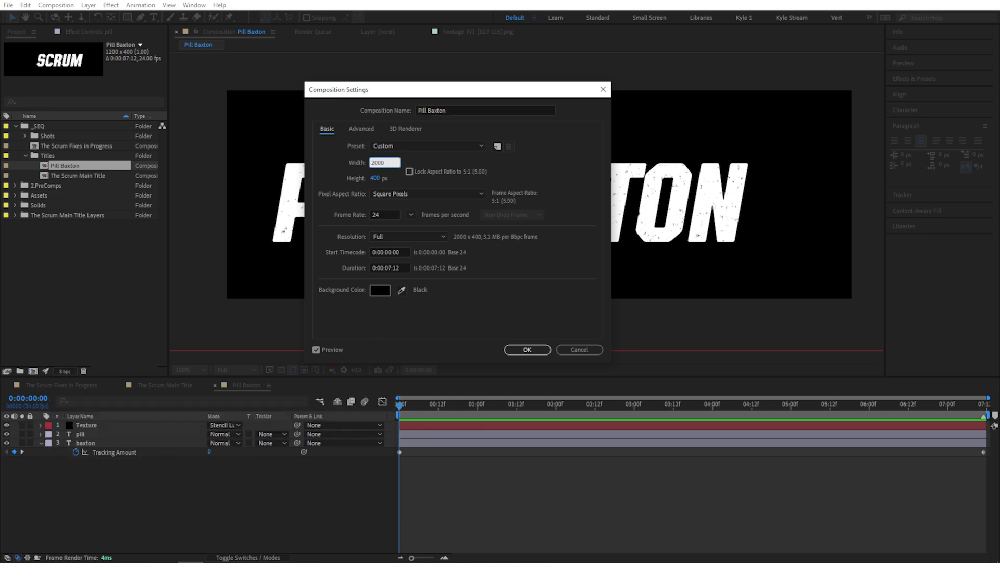
pyautogui.click(504, 172)
pyautogui.click(526, 349)
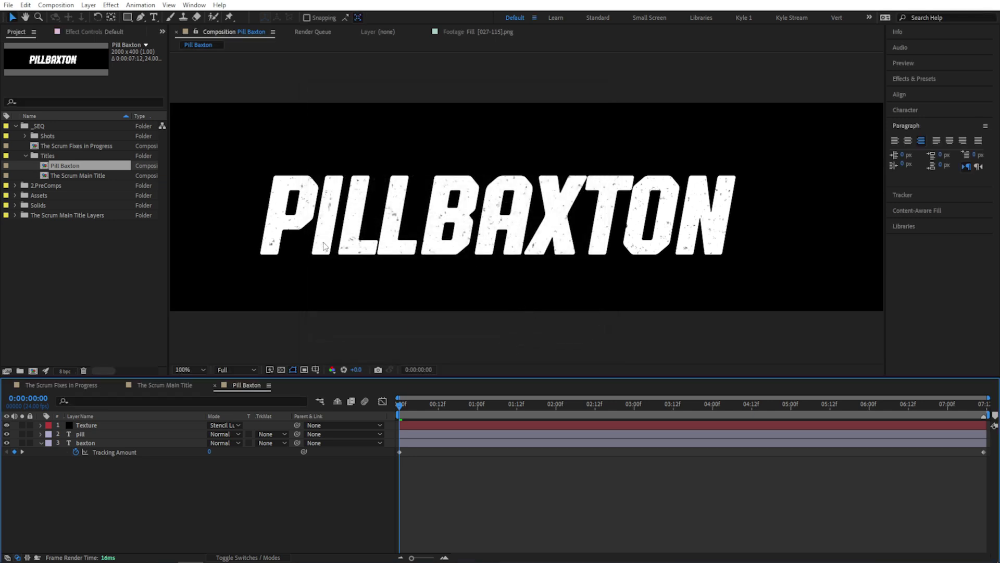
# Step: Set kerning to Metrics for both the first-name and surname layers
pyautogui.click(102, 435)
pyautogui.keyDown('shift'); pyautogui.click(106, 443); pyautogui.keyUp('shift')
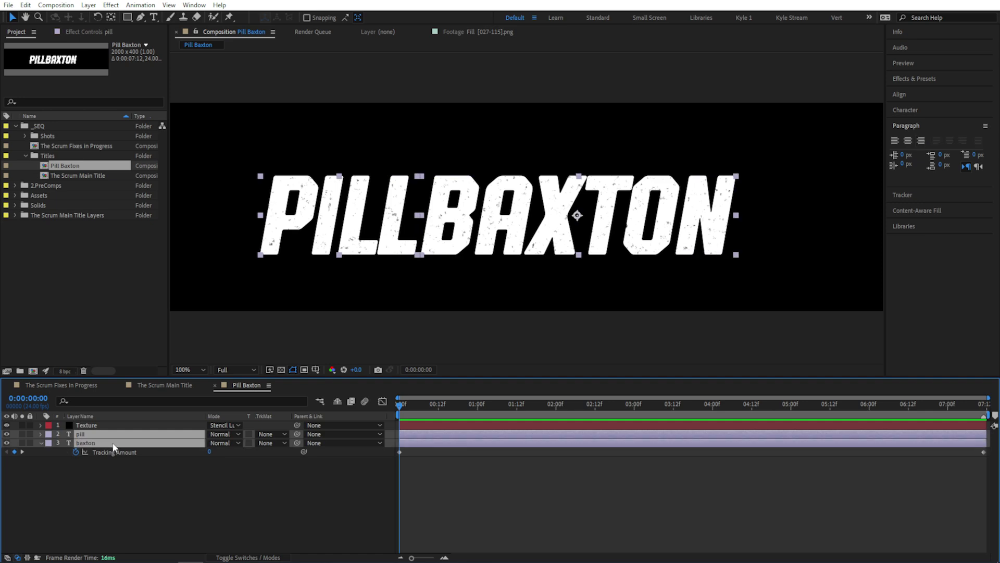
pyautogui.click(922, 110)
pyautogui.click(927, 170)
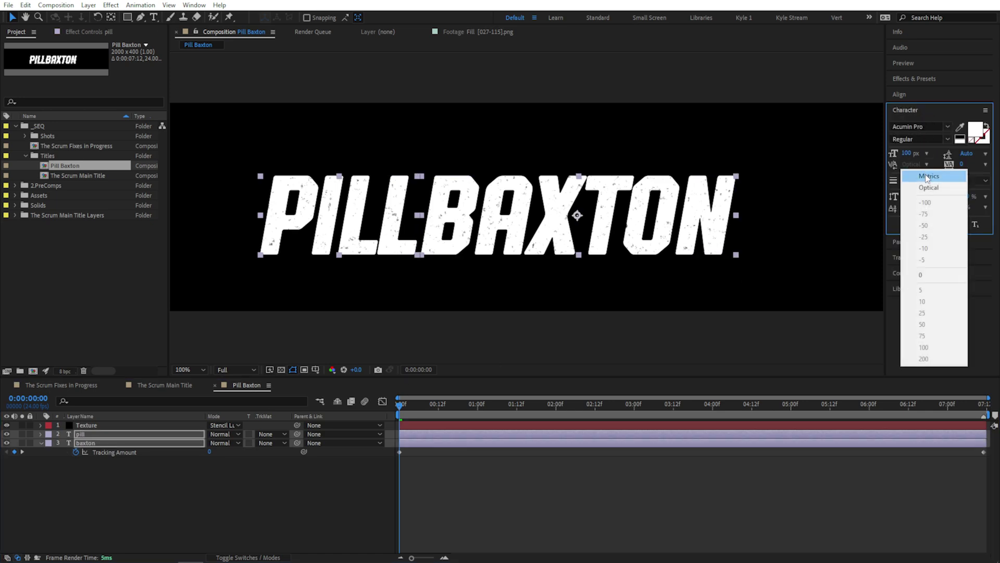
pyautogui.click(924, 174)
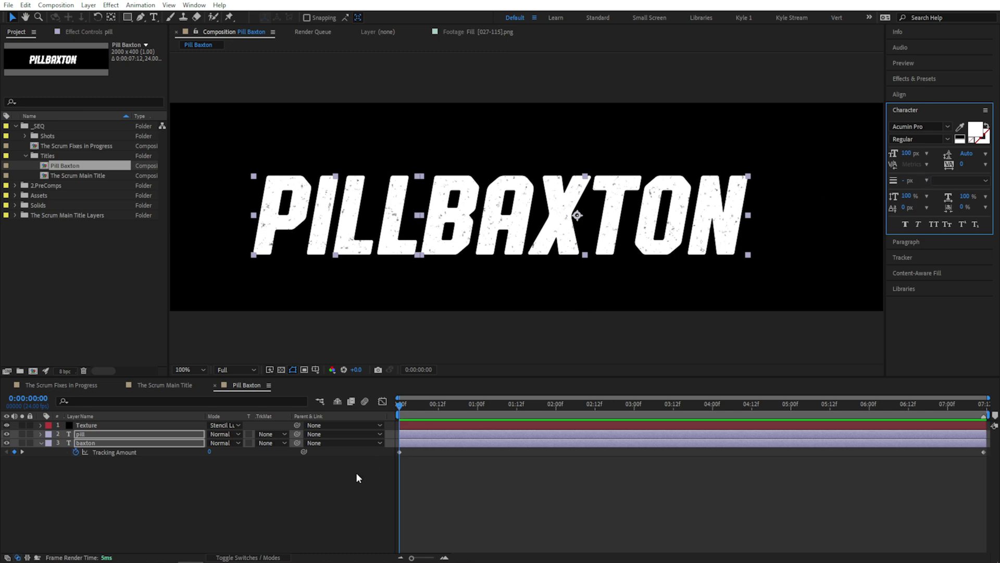
# Step: Tighten the kerning between X and T and between O and N in the surname
pyautogui.doubleClick(302, 240)
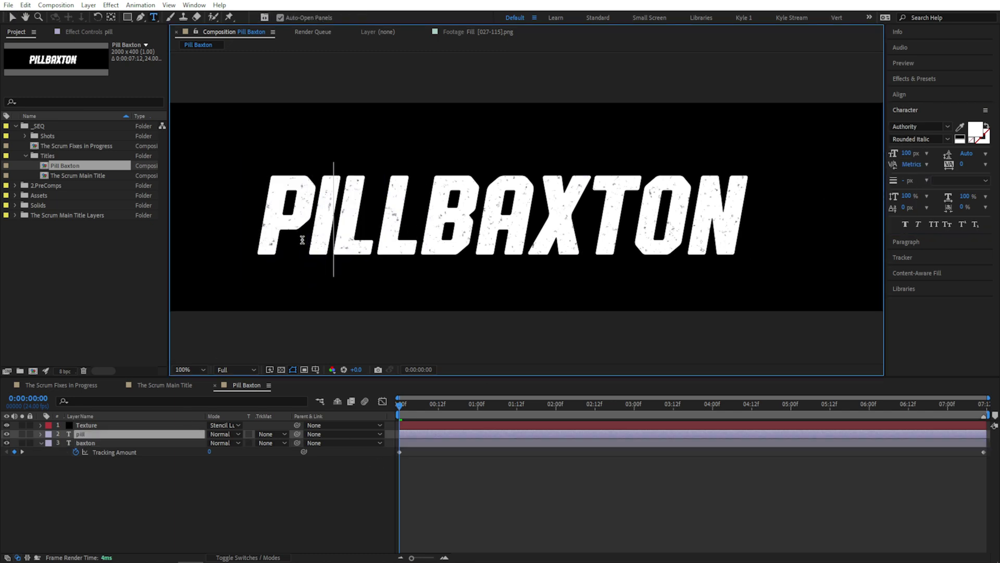
pyautogui.press('Right')
pyautogui.press('Right')
pyautogui.press('Left')
pyautogui.doubleClick(147, 442)
pyautogui.press('Left')
pyautogui.press('Right')
pyautogui.press('Right')
pyautogui.press('Right')
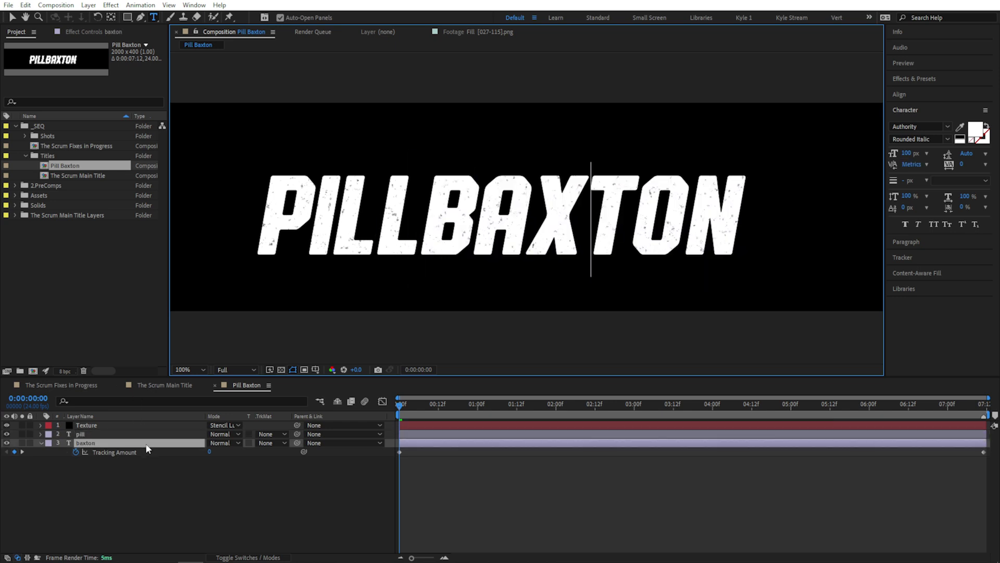
pyautogui.hotkey('alt', 'Left')
pyautogui.press('Right')
pyautogui.press('Right')
pyautogui.hotkey('alt', 'Left')
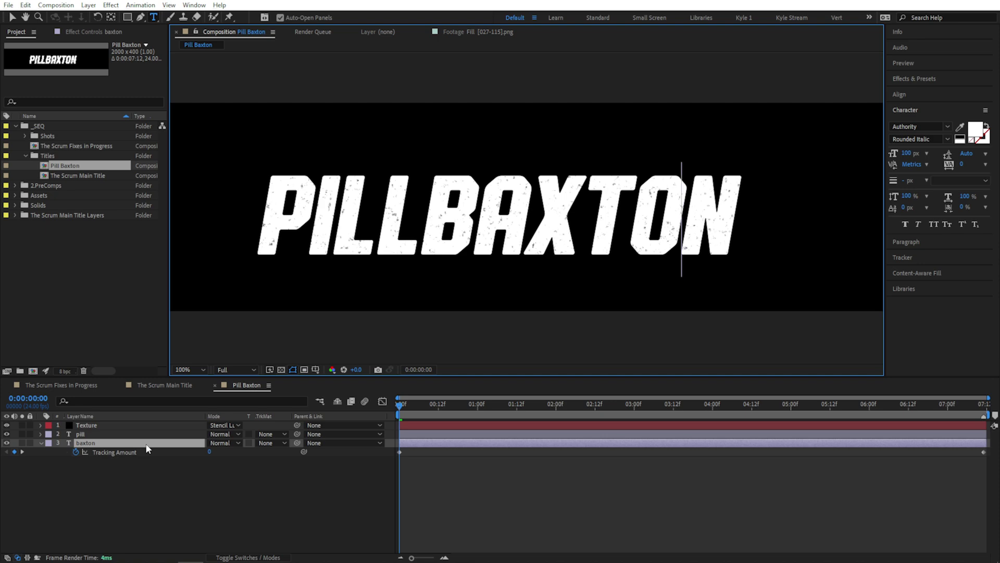
# Step: Move the first-name layer's anchor point to its top-right corner
pyautogui.click(159, 478)
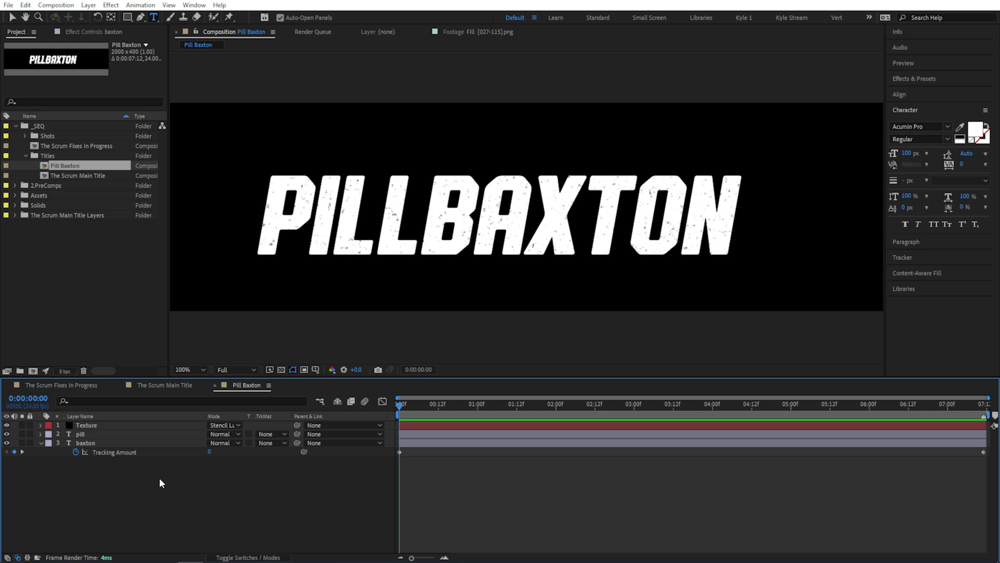
pyautogui.click(115, 435)
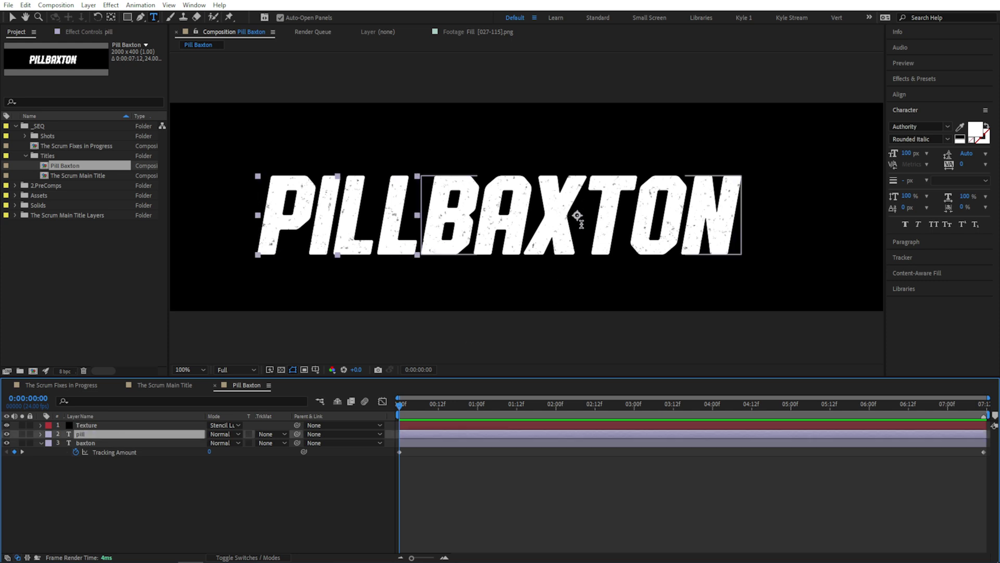
pyautogui.press('y')
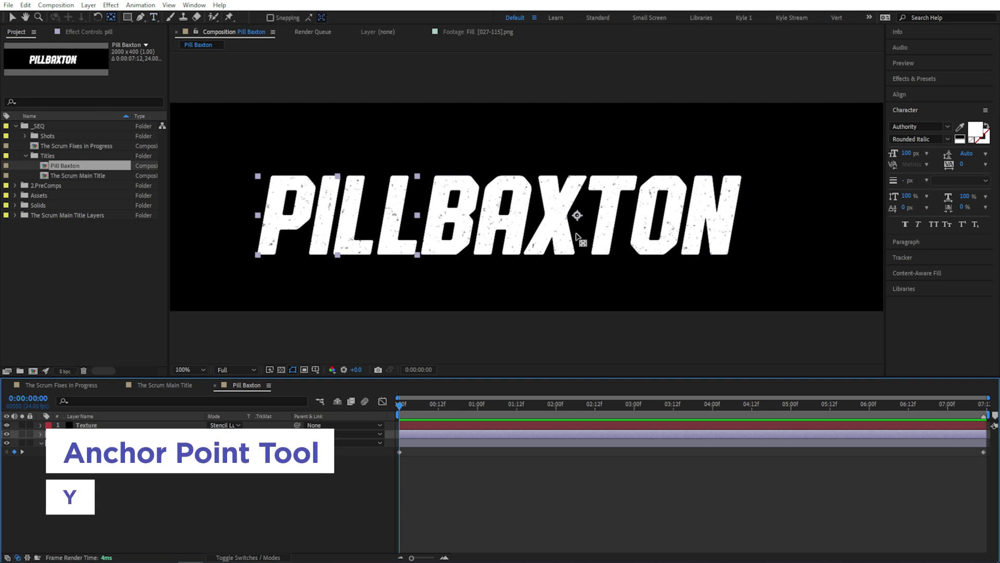
pyautogui.moveTo(576, 215); pyautogui.dragTo(416, 179)
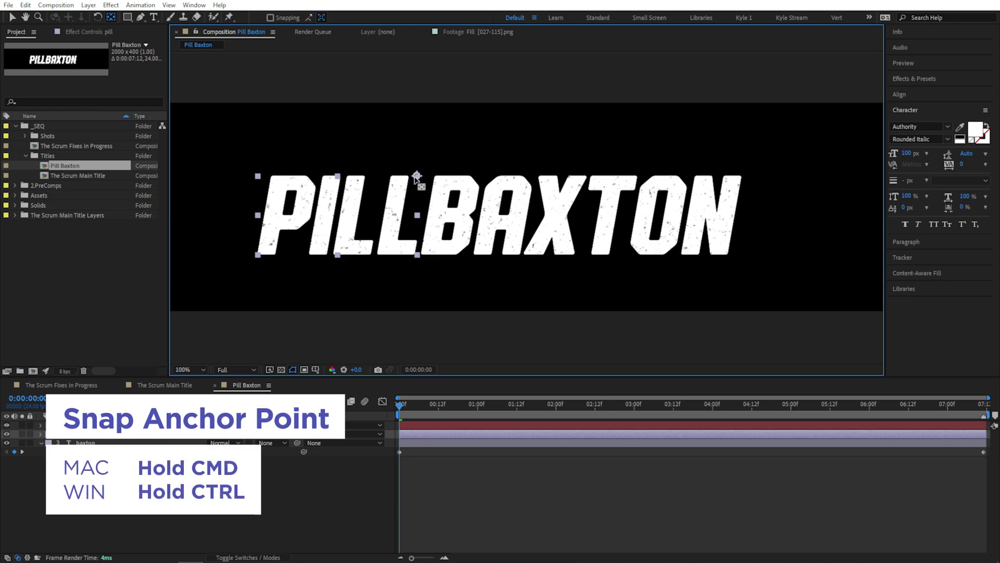
# Step: Scale the first-name layer to 128.6% by dividing its 208.3333% scale by 1.62
pyautogui.press('s')
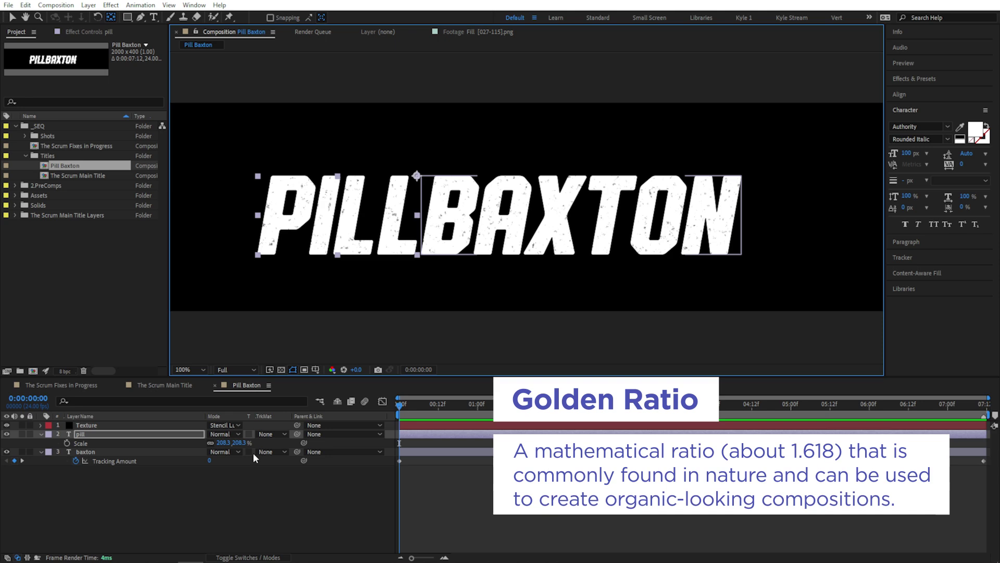
pyautogui.click(242, 442)
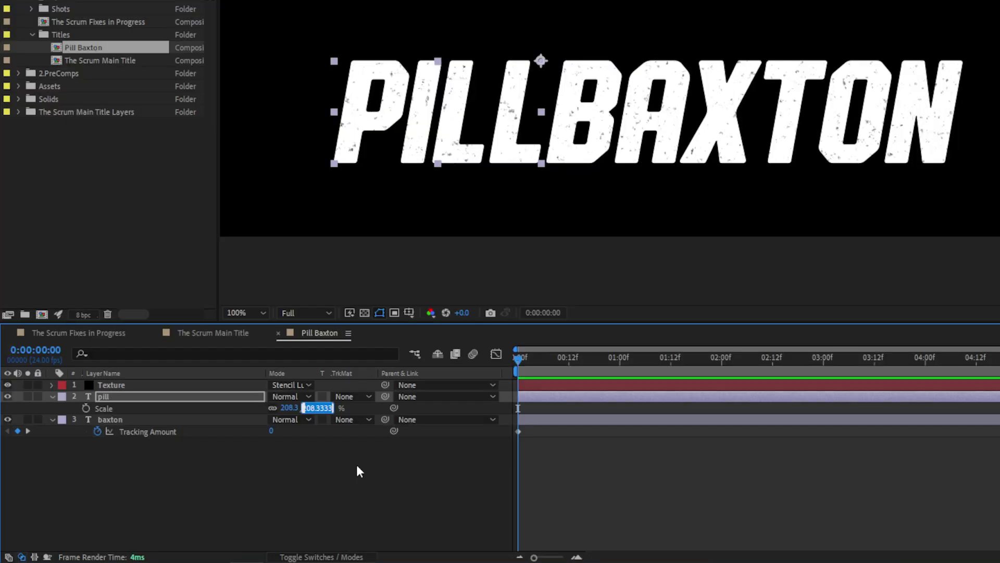
pyautogui.press('Right')
pyautogui.write('/1.62')
pyautogui.press('Return')
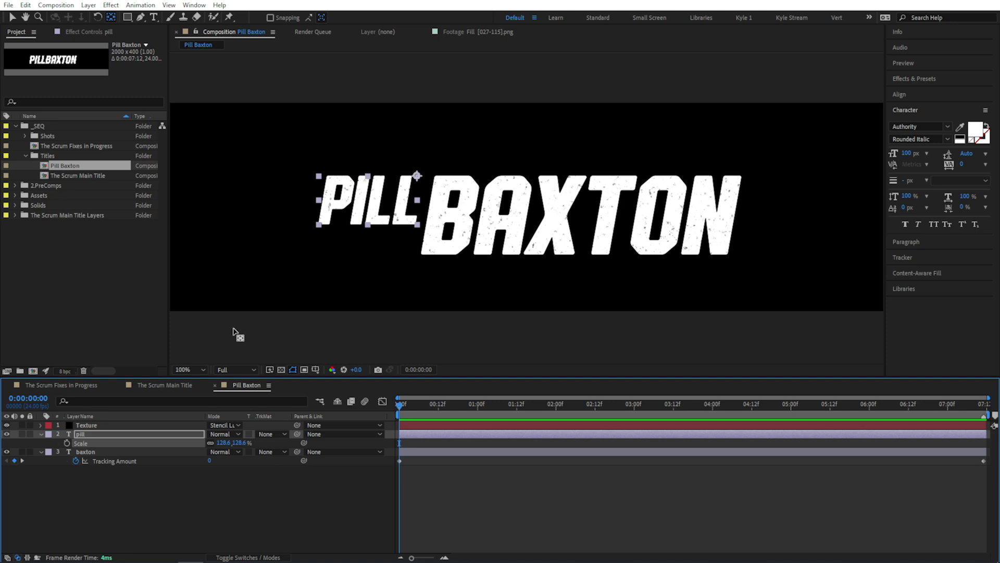
# Step: Show the guides and scrub the first-name layer's scale to about 142% to align with the surname
pyautogui.click(168, 5)
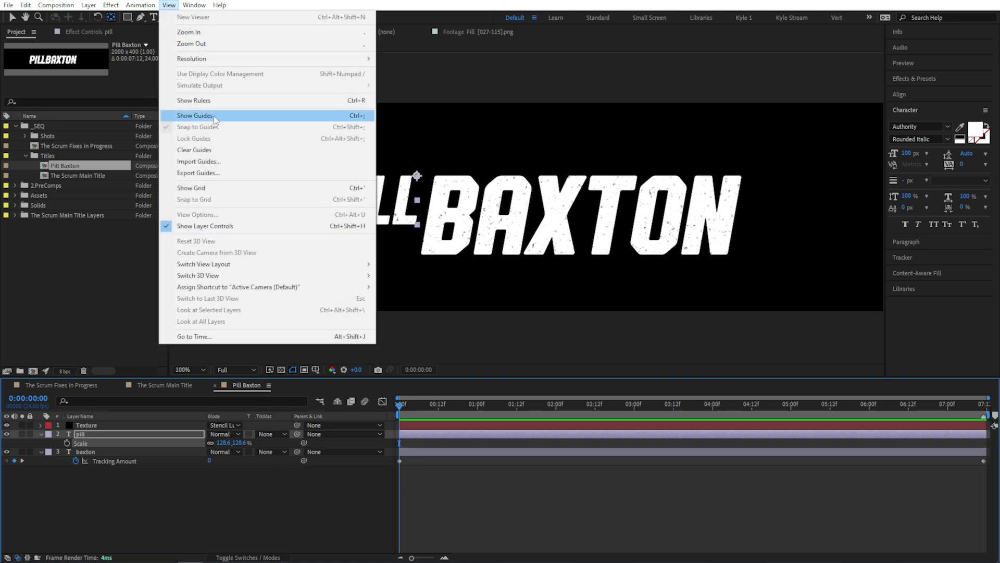
pyautogui.click(214, 115)
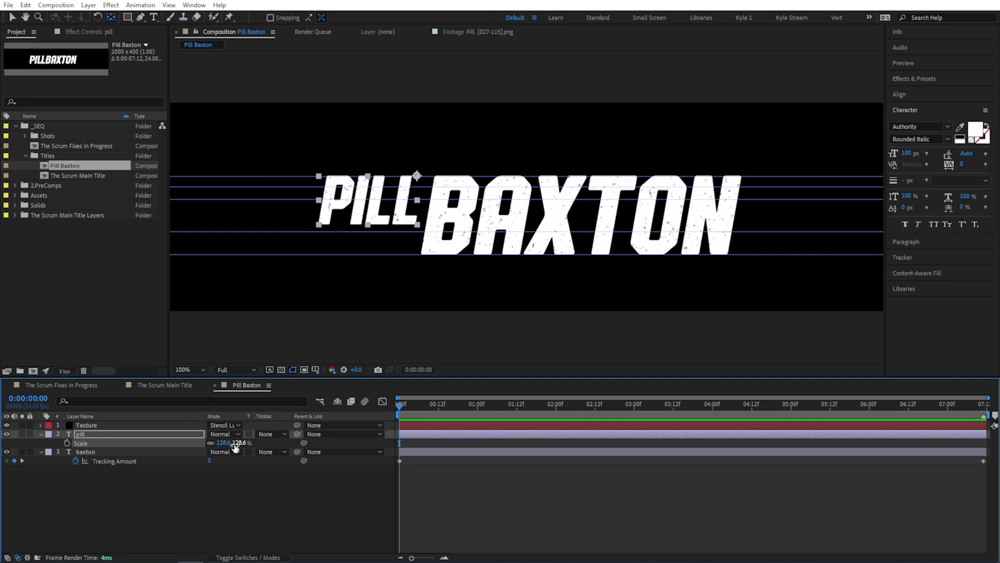
pyautogui.moveTo(235, 446); pyautogui.dragTo(301, 435)
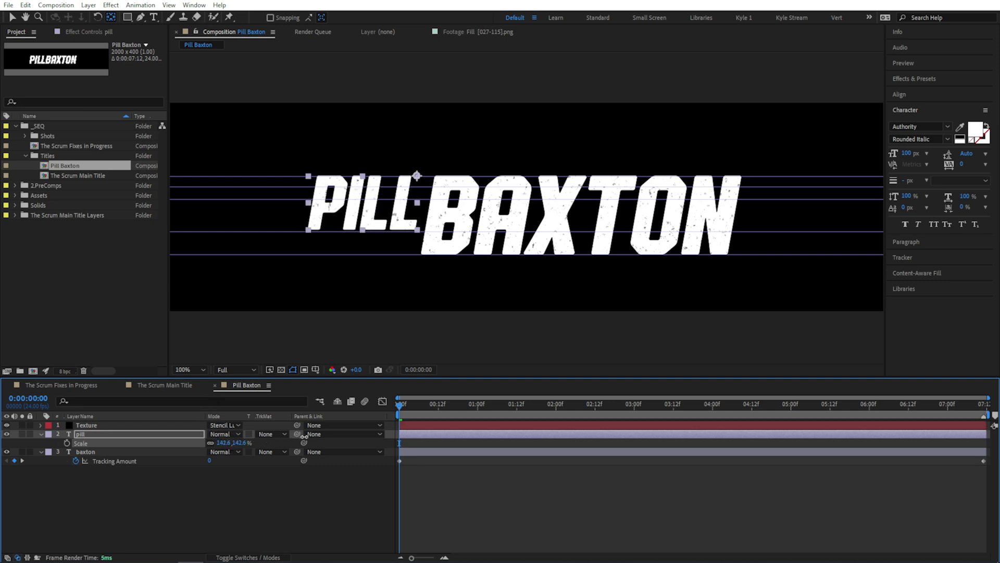
pyautogui.click(299, 490)
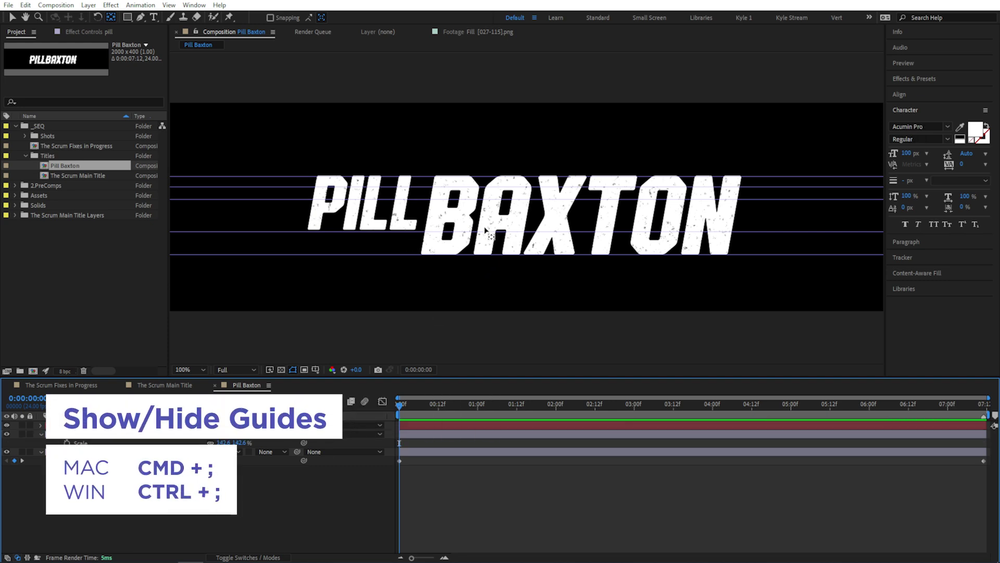
# Step: Hide the guides, reveal the keyframed properties, and preview the title animation
pyautogui.hotkey('ctrl', ';')
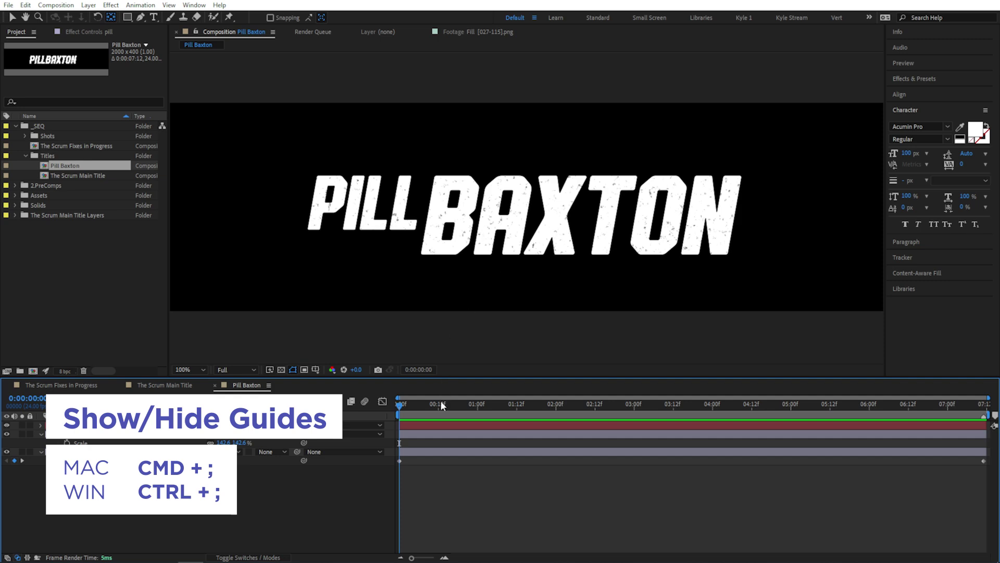
pyautogui.press('u')
pyautogui.click(385, 501)
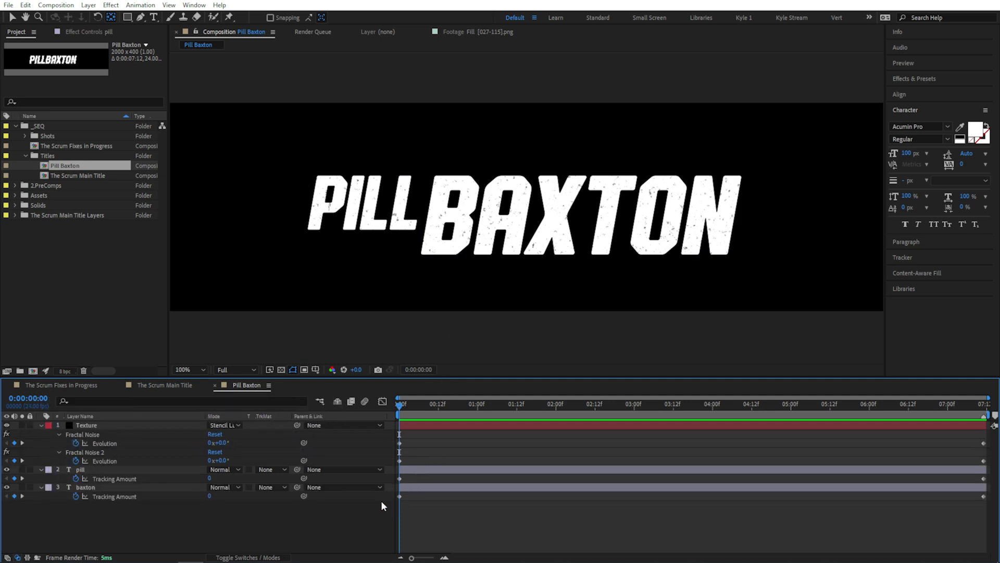
pyautogui.press('space')
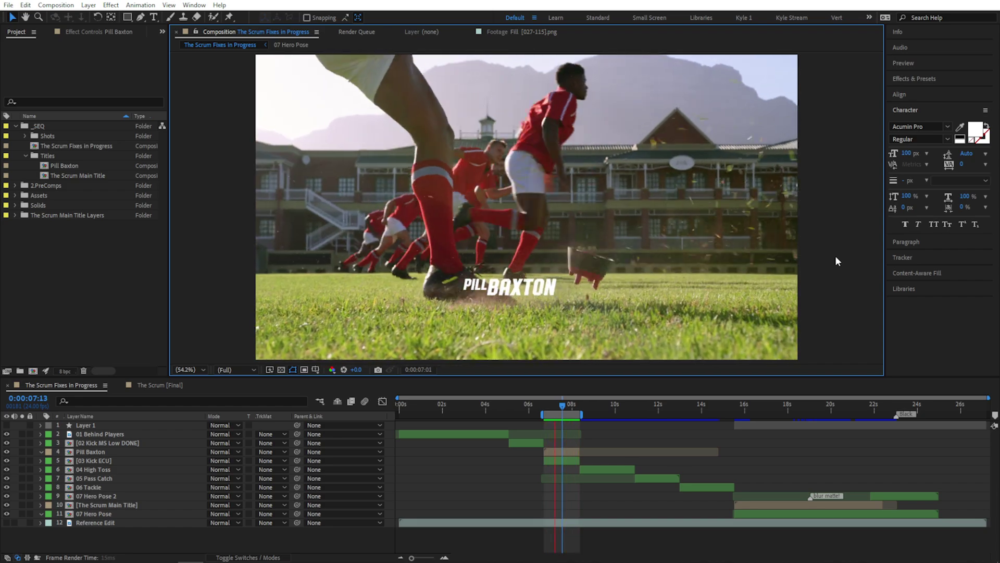
# Step: Apply the Drop Shadow effect to the actor-name title from Effects & Presets
pyautogui.press('space')
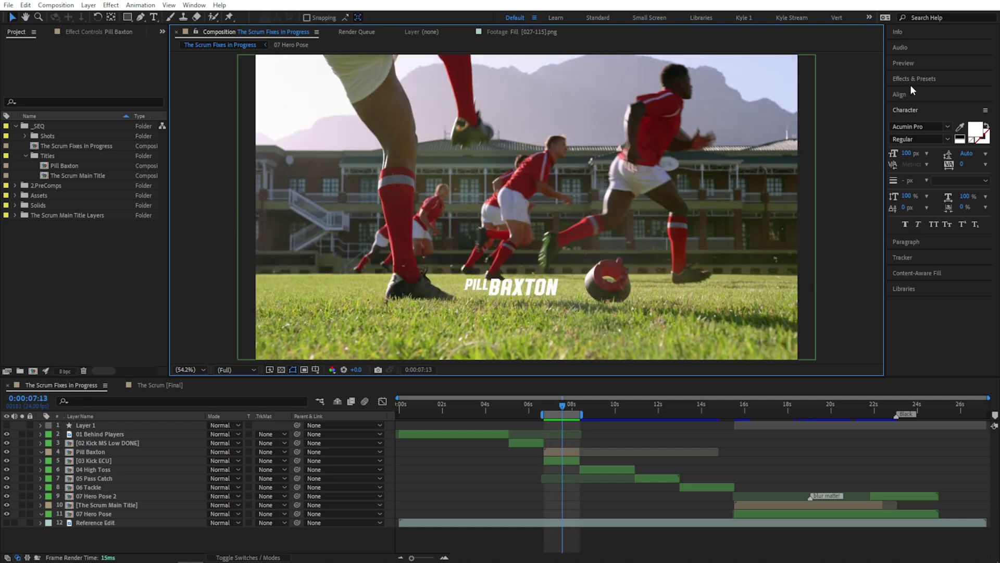
pyautogui.click(913, 79)
pyautogui.write('drop')
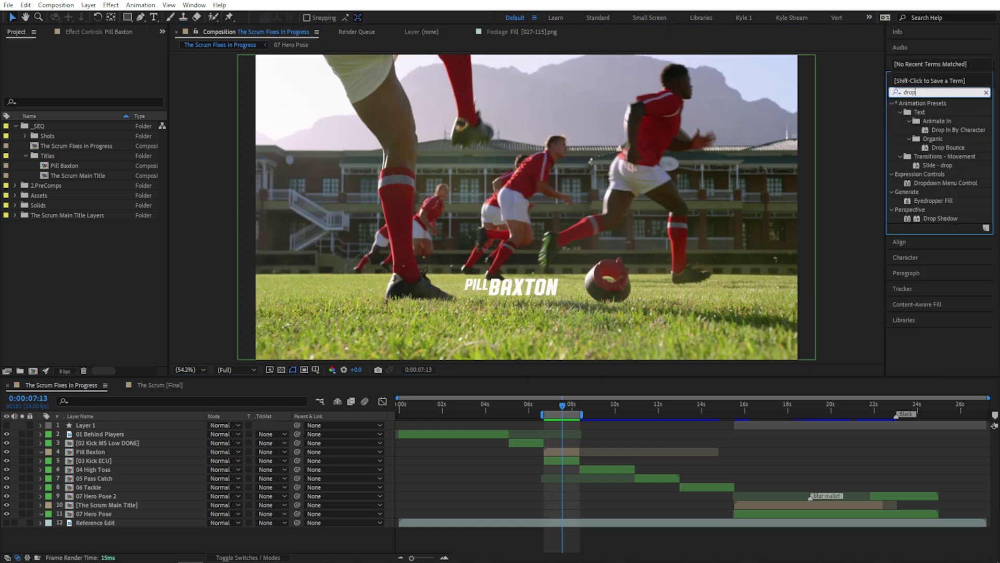
pyautogui.moveTo(935, 219); pyautogui.dragTo(565, 452)
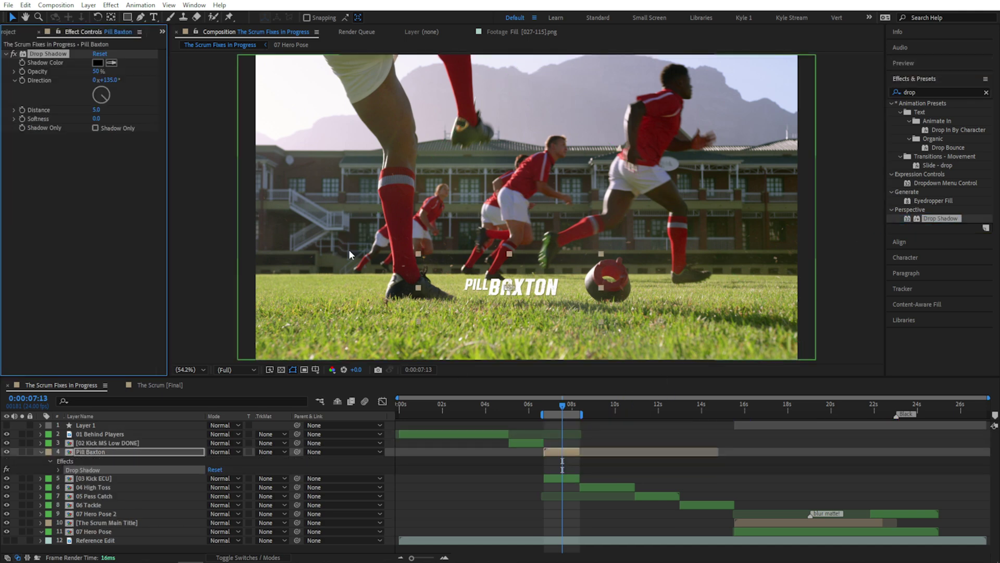
# Step: Give the shadow a light sampled colour, Distance 0 and softness around 212
pyautogui.click(402, 292)
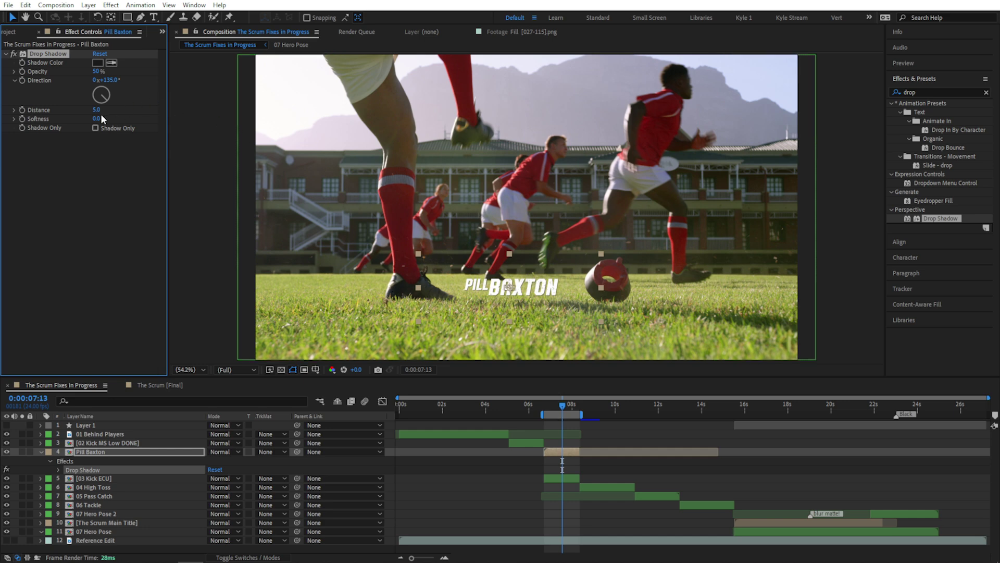
pyautogui.moveTo(94, 109); pyautogui.dragTo(65, 123)
pyautogui.moveTo(125, 121); pyautogui.dragTo(154, 122)
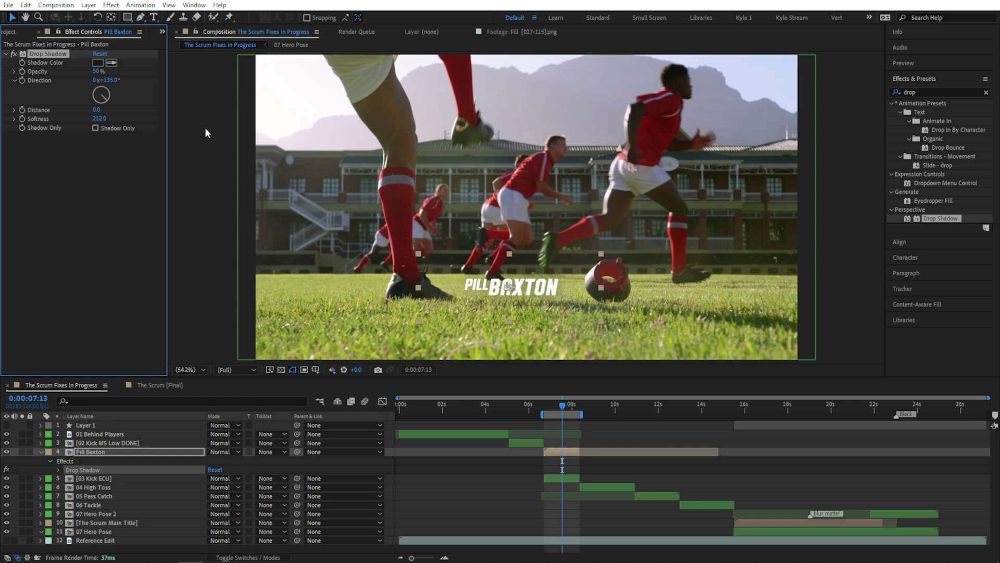
pyautogui.scroll(3, 524, 216)
pyautogui.moveTo(557, 314); pyautogui.dragTo(564, 211)
# Step: Toggle the drop shadow on and off to compare, leaving it enabled
pyautogui.press('v')
pyautogui.click(13, 54)
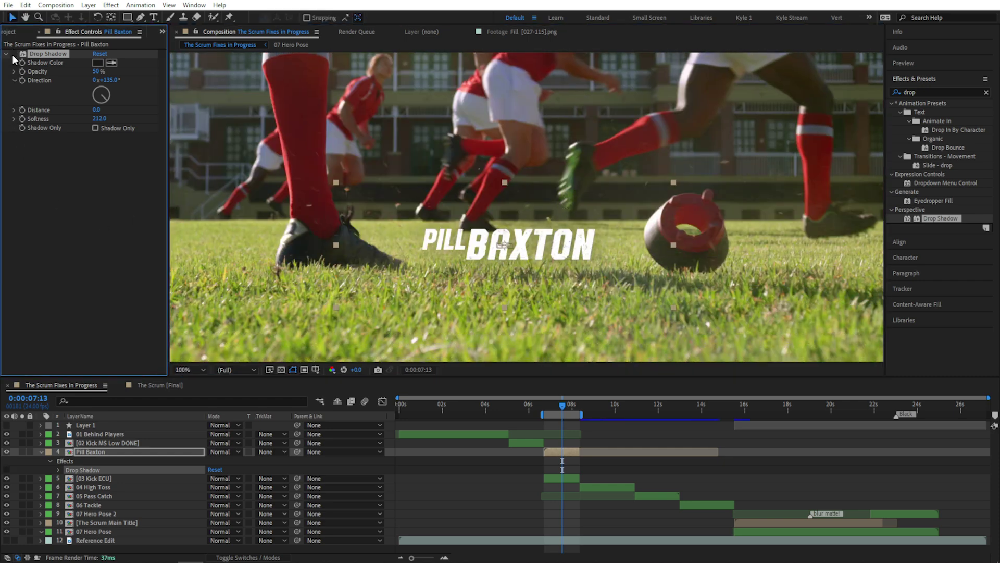
pyautogui.click(13, 54)
pyautogui.click(13, 54)
pyautogui.click(14, 54)
pyautogui.click(13, 55)
pyautogui.click(13, 54)
pyautogui.click(14, 54)
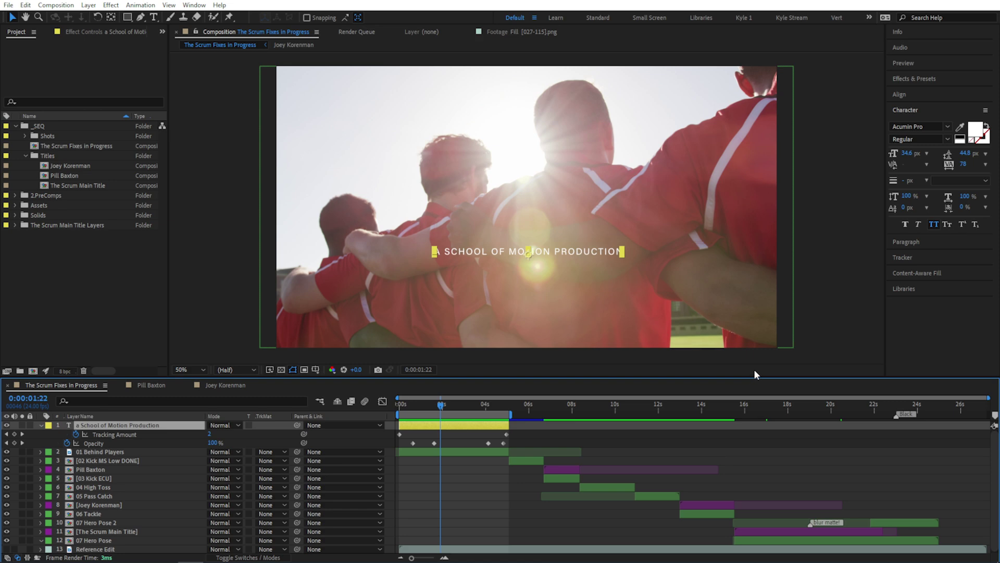
# Step: Set only SCHOOL OF MOTION in the production credit to Acumin Pro Bold
pyautogui.doubleClick(474, 255)
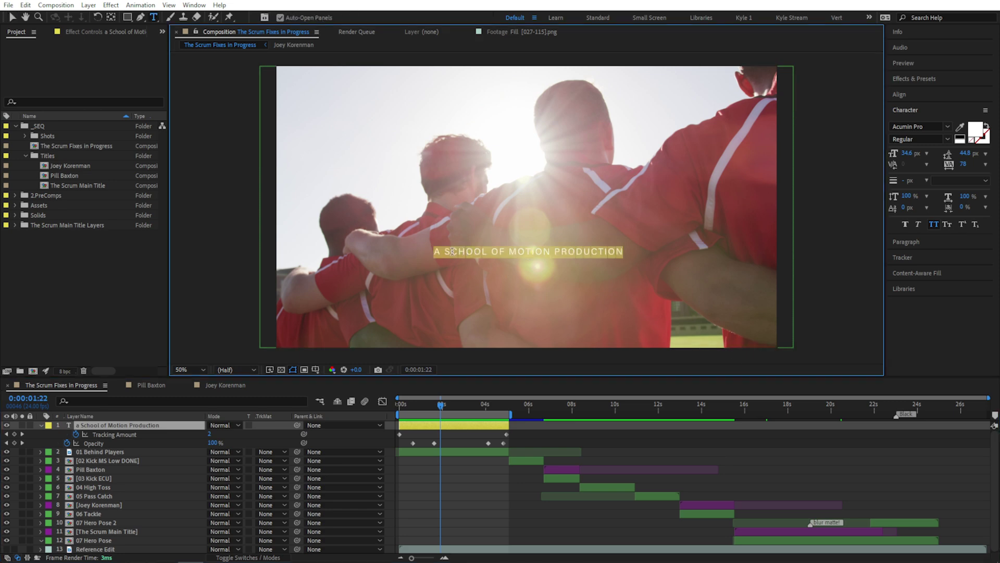
pyautogui.click(446, 251)
pyautogui.keyDown('shift'); pyautogui.click(547, 251); pyautogui.keyUp('shift')
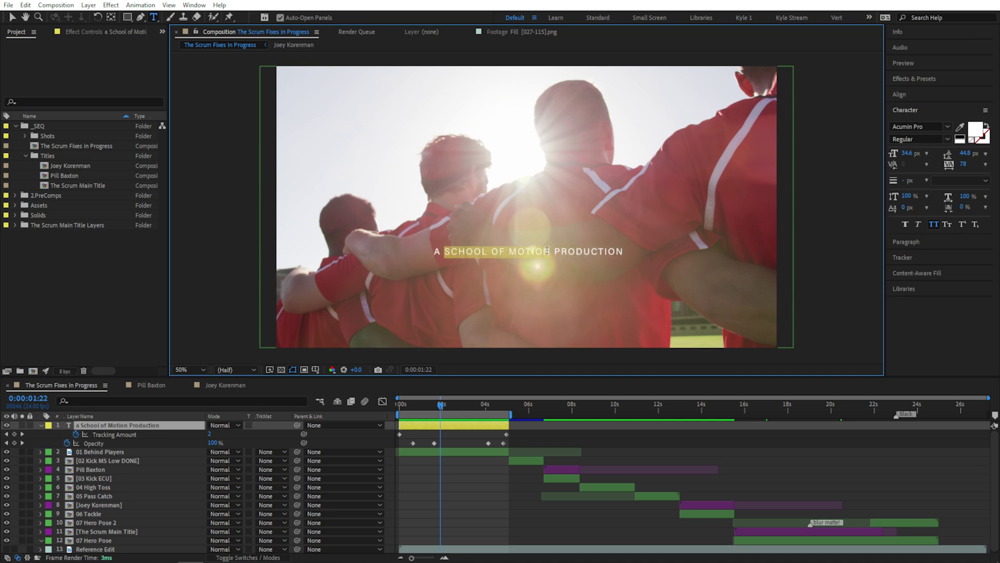
pyautogui.click(948, 139)
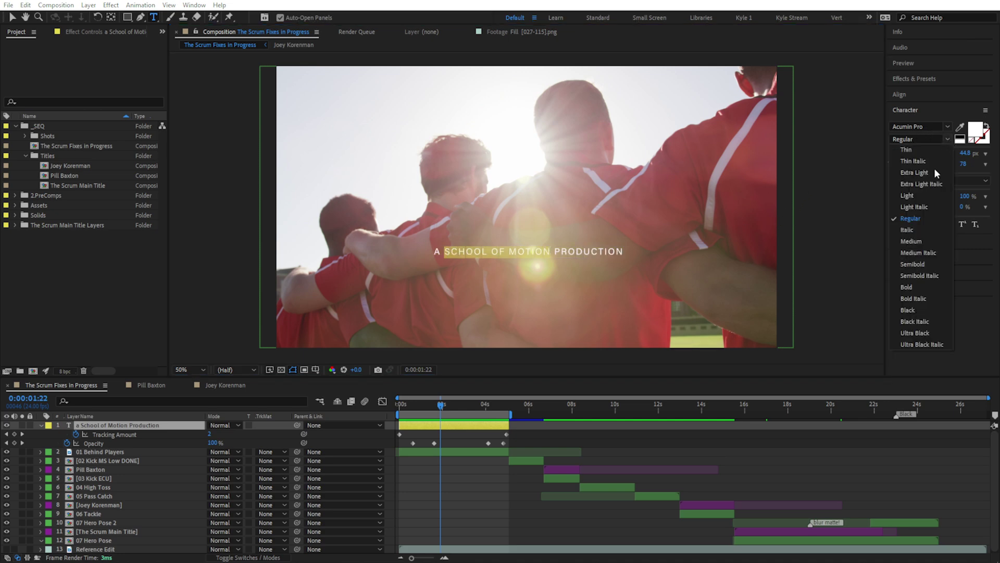
pyautogui.click(911, 286)
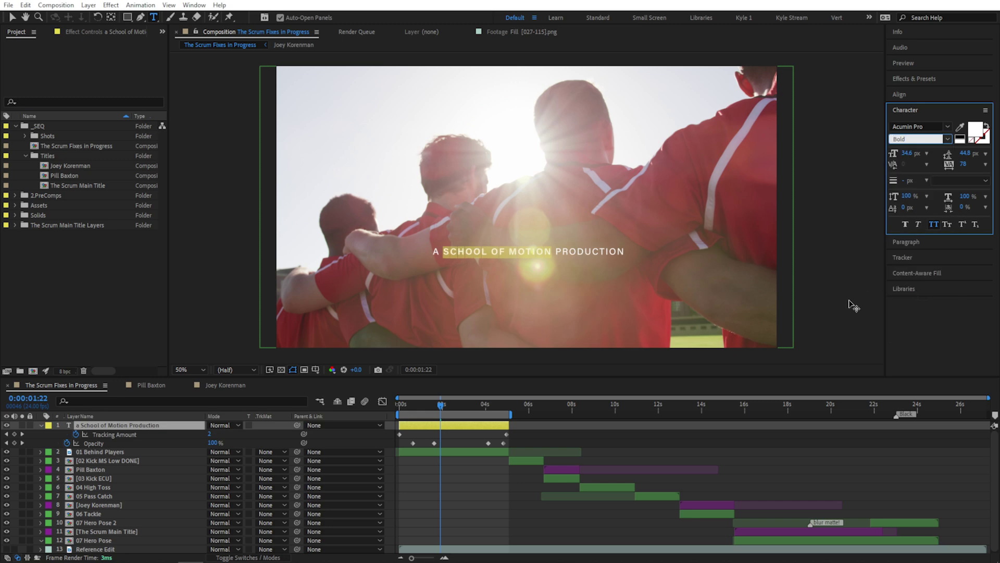
pyautogui.press('Escape')
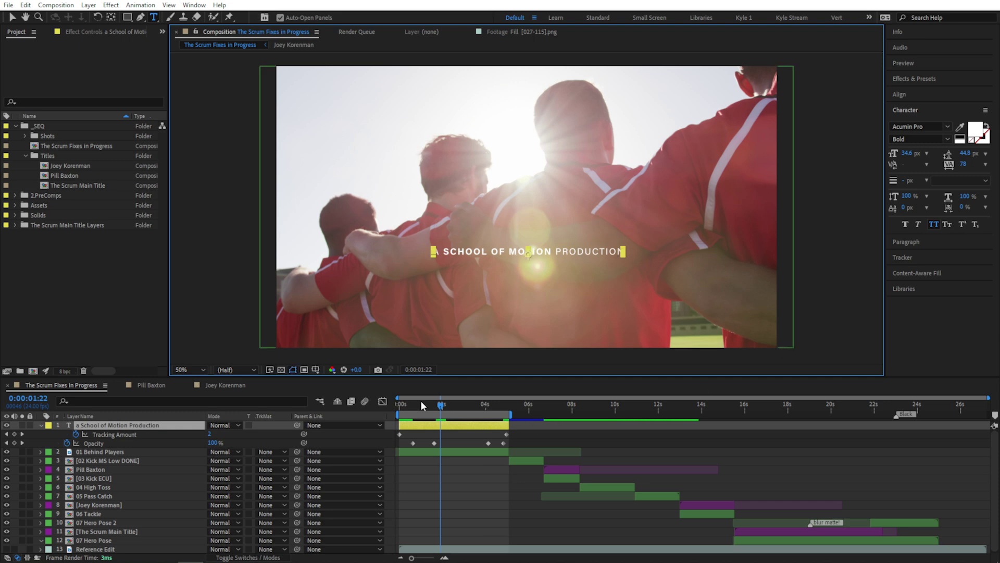
pyautogui.moveTo(423, 406); pyautogui.dragTo(446, 407)
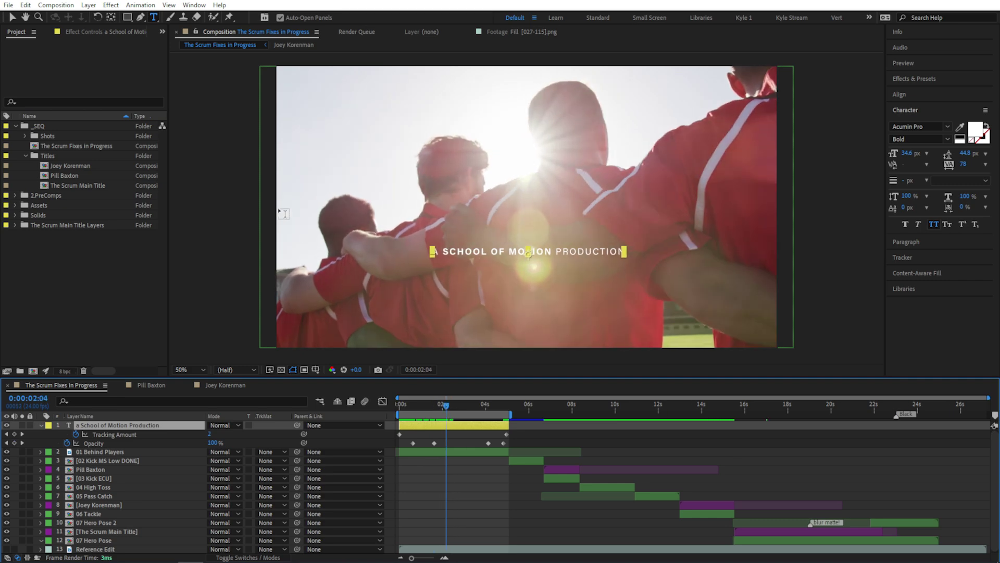
# Step: Draw a rectangular mask around the credit text and feather it 275 px
pyautogui.click(128, 18)
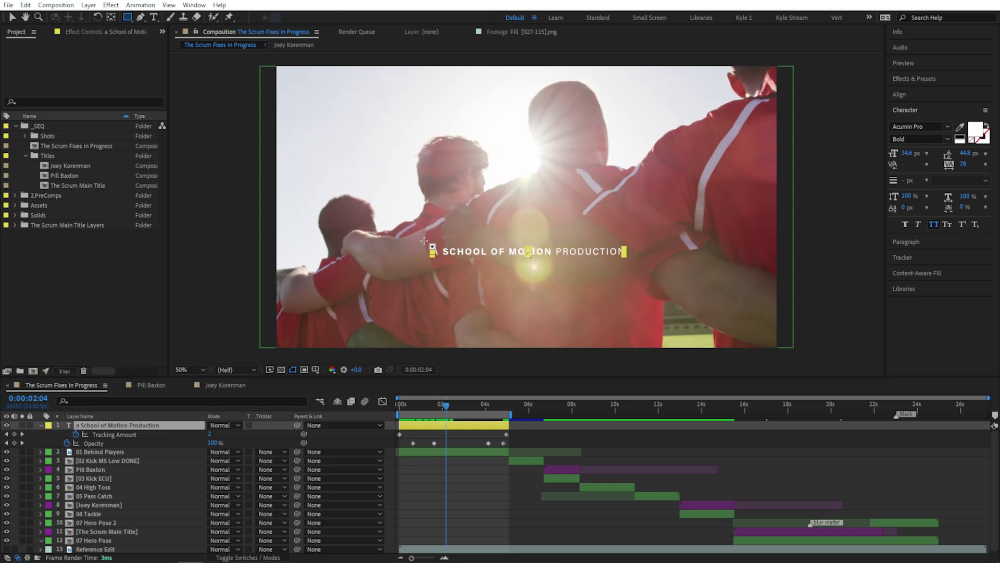
pyautogui.moveTo(424, 241)
pyautogui.mouseDown()
pyautogui.moveTo(438, 258)
pyautogui.moveTo(632, 263)
pyautogui.mouseUp()
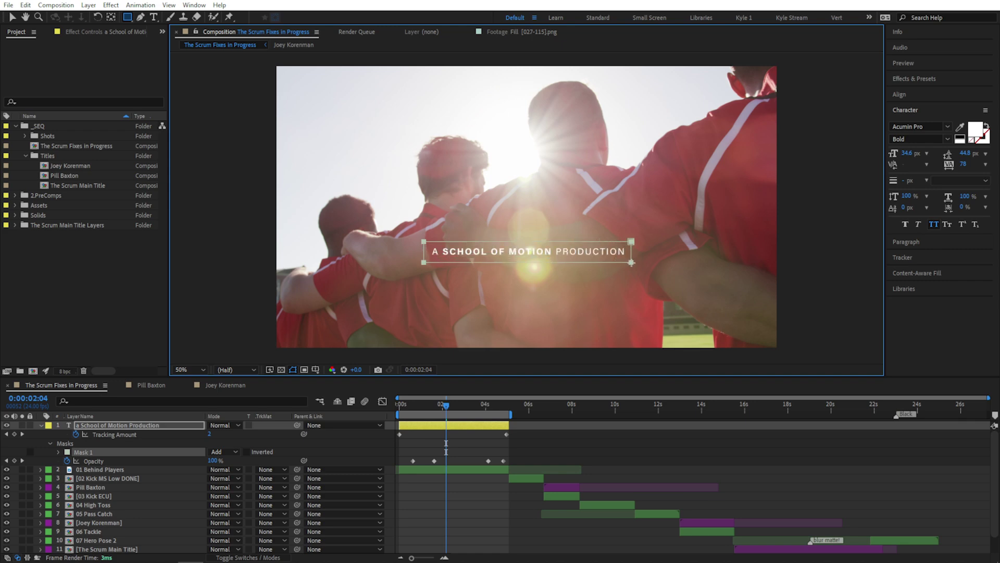
pyautogui.click(59, 451)
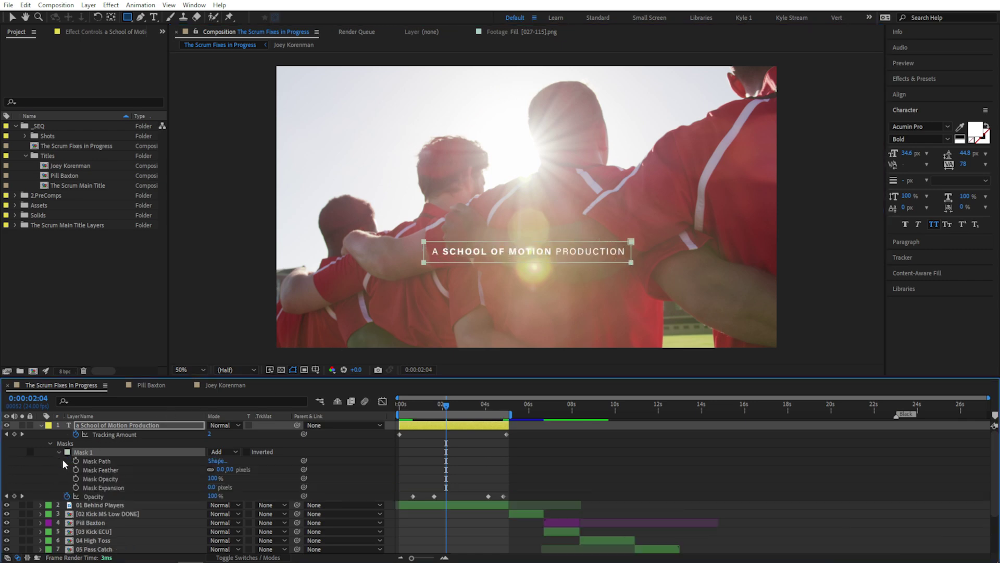
pyautogui.click(221, 470)
pyautogui.write('275')
pyautogui.press('Return')
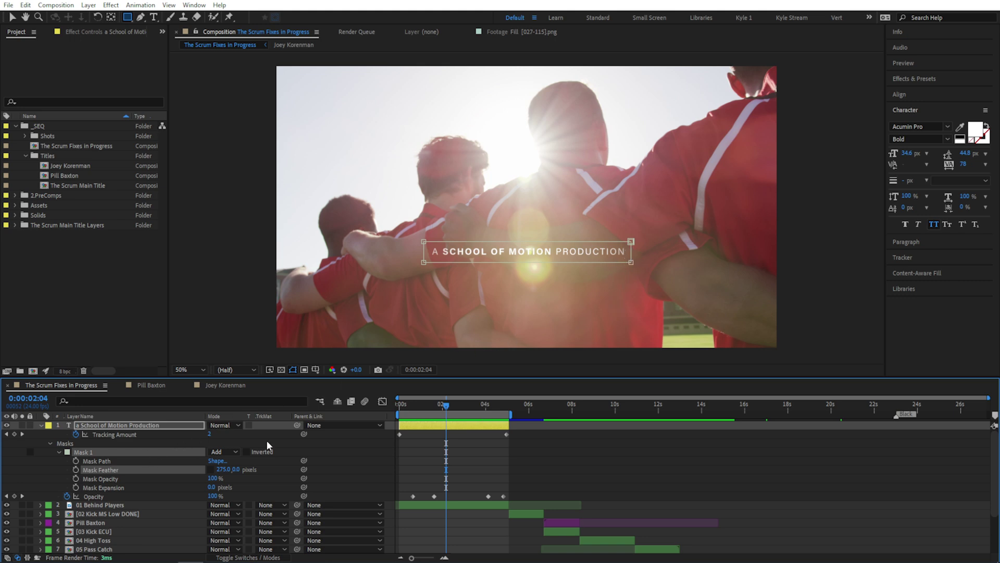
# Step: Keyframe the mask path to start narrowed at the centre and open fully by 1:11, then preview
pyautogui.moveTo(447, 409); pyautogui.dragTo(434, 410)
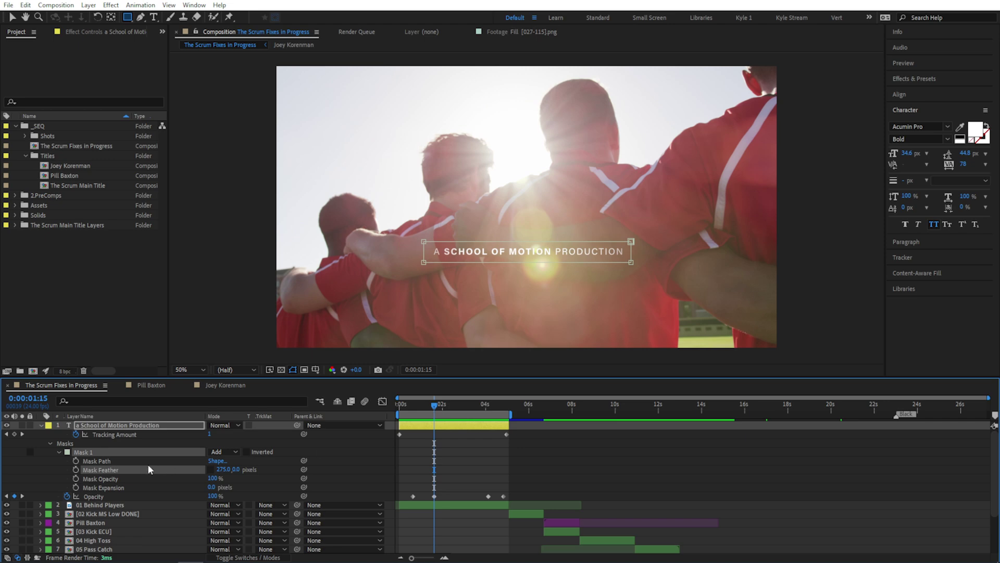
pyautogui.click(76, 461)
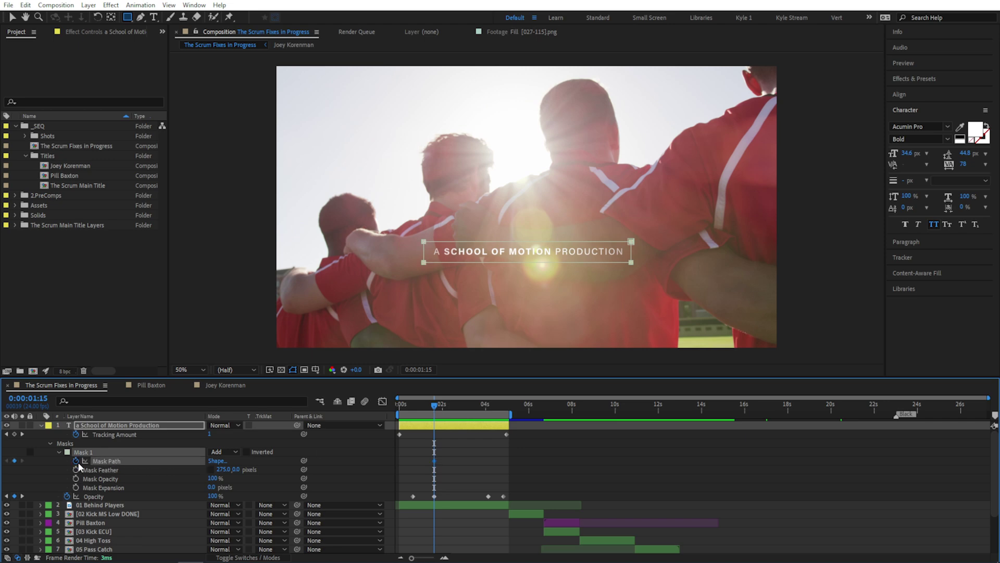
pyautogui.moveTo(434, 410); pyautogui.dragTo(430, 410)
pyautogui.press('v')
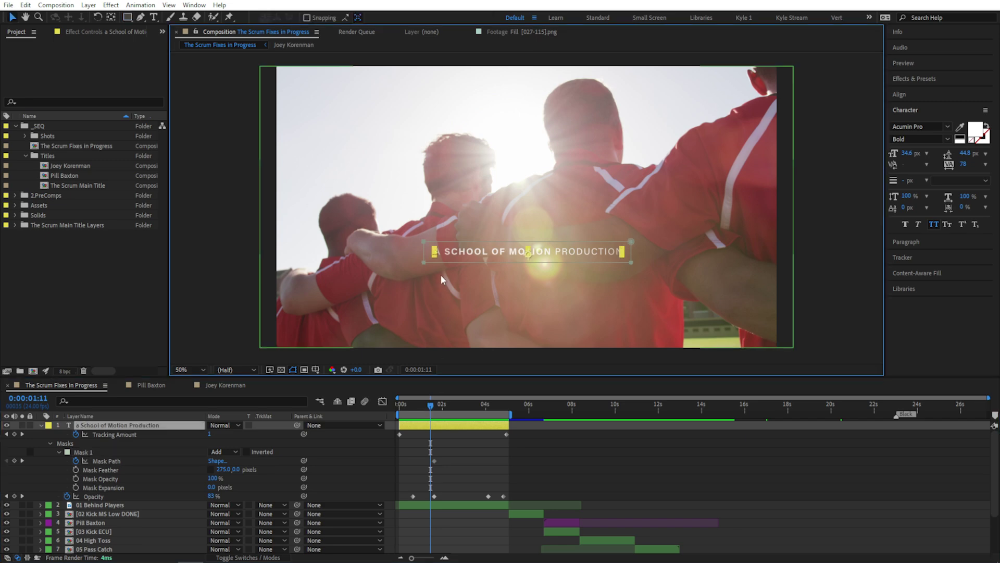
pyautogui.moveTo(425, 257); pyautogui.dragTo(504, 259)
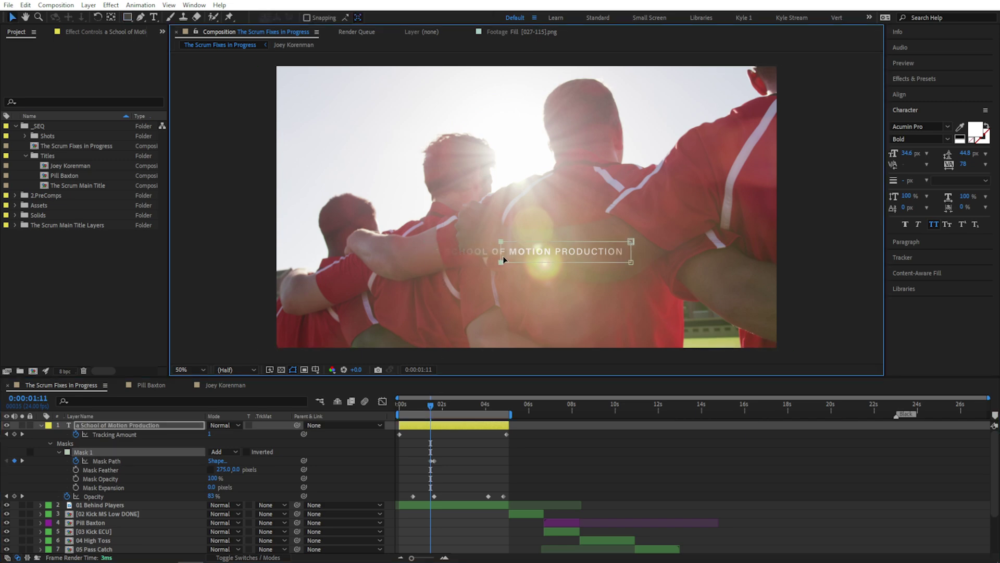
pyautogui.moveTo(631, 252); pyautogui.dragTo(534, 255)
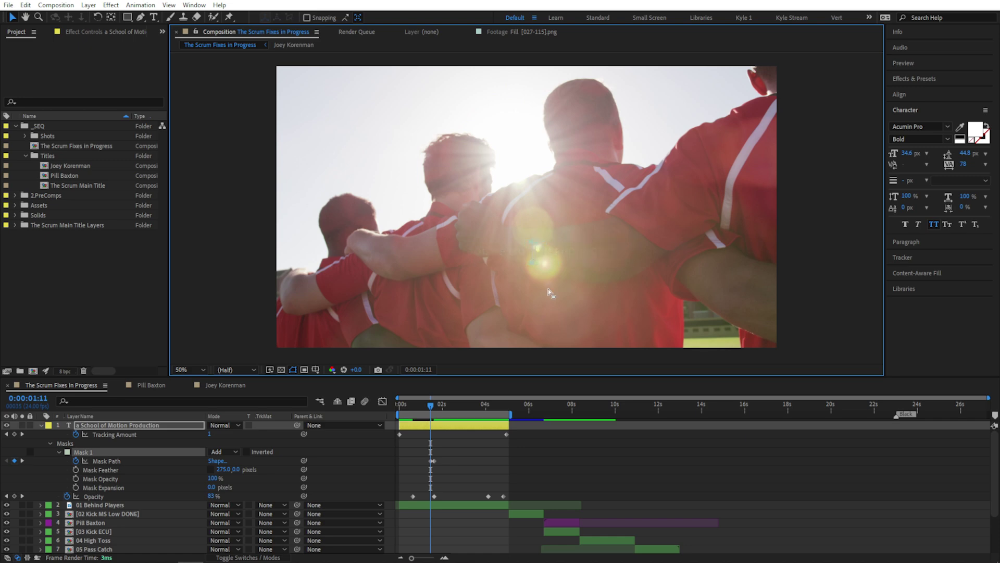
pyautogui.moveTo(430, 461); pyautogui.dragTo(419, 462)
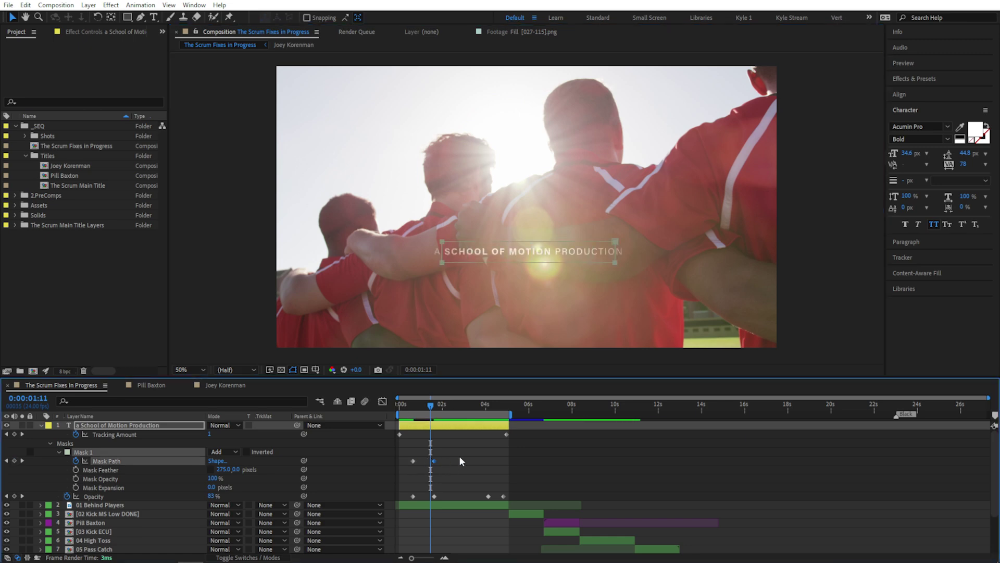
pyautogui.press('space')
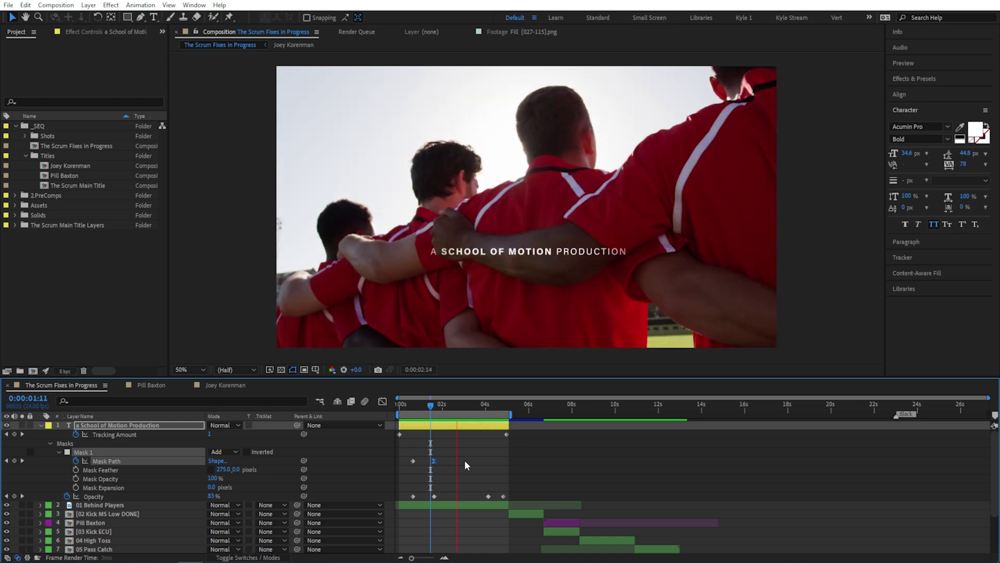
pyautogui.press('space')
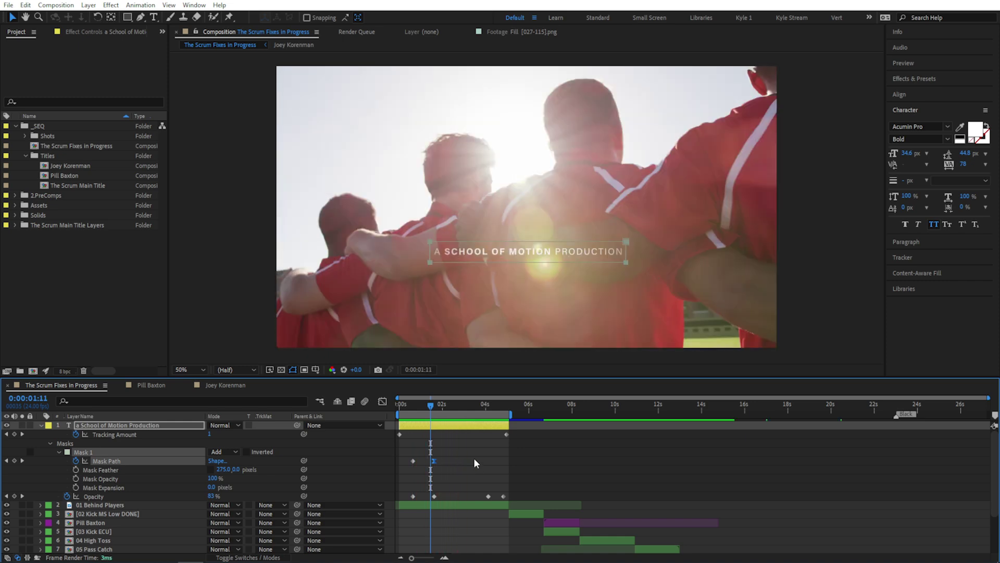
# Step: Paste the mask path keyframes at 0:00:04:03 and time-reverse them
pyautogui.click(477, 404)
pyautogui.click(413, 460)
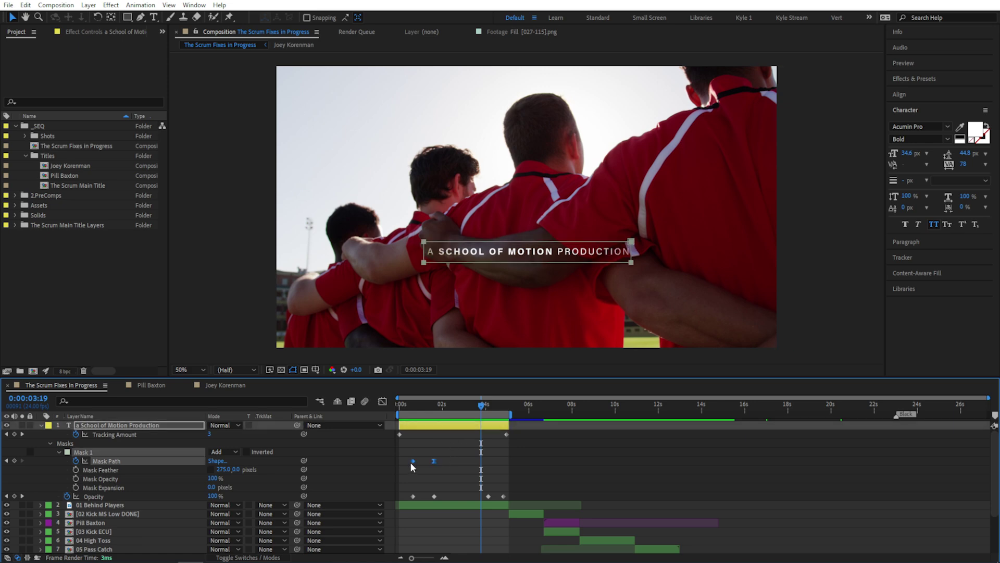
pyautogui.moveTo(484, 408); pyautogui.dragTo(487, 408)
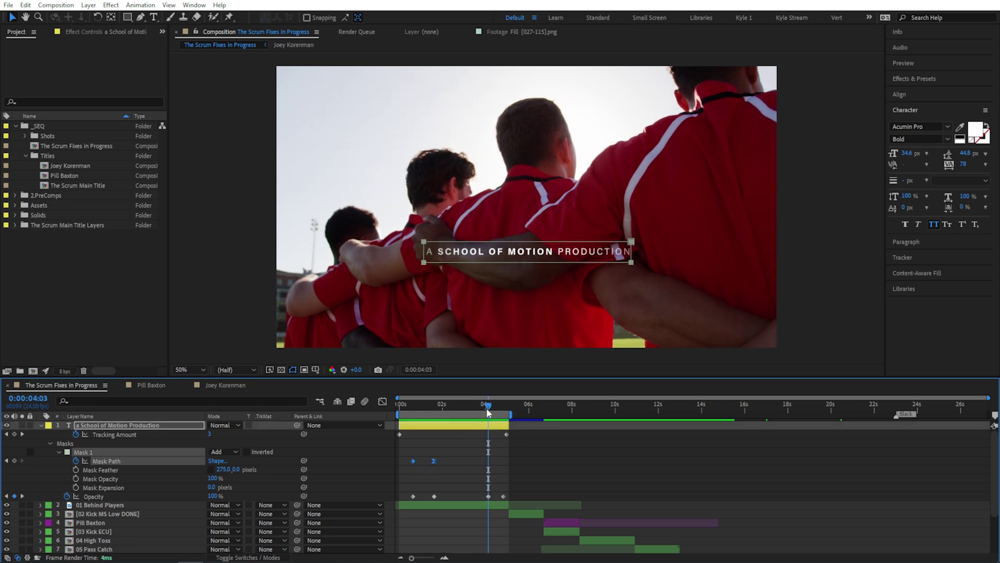
pyautogui.hotkey('ctrl', 'v')
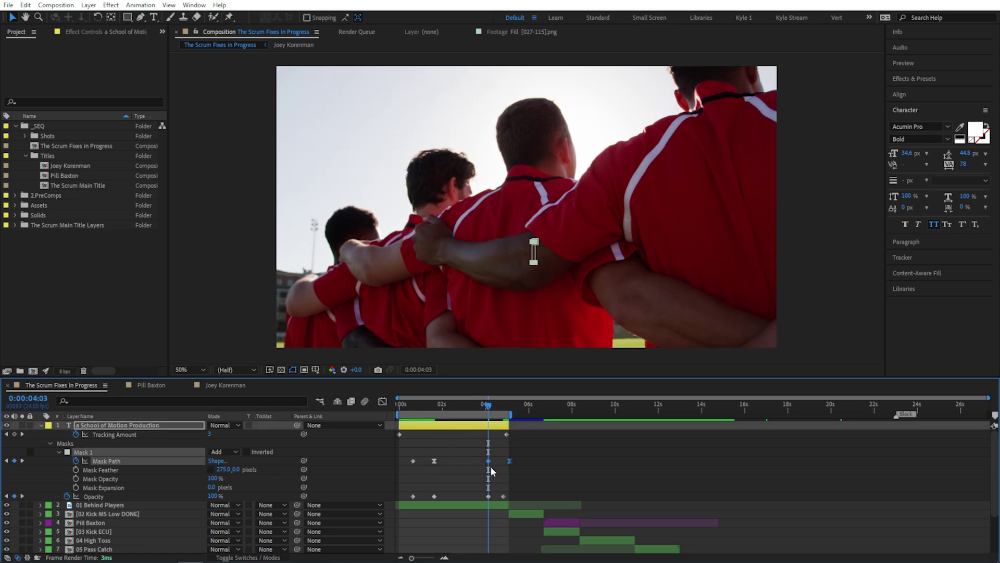
pyautogui.moveTo(489, 408); pyautogui.dragTo(490, 408)
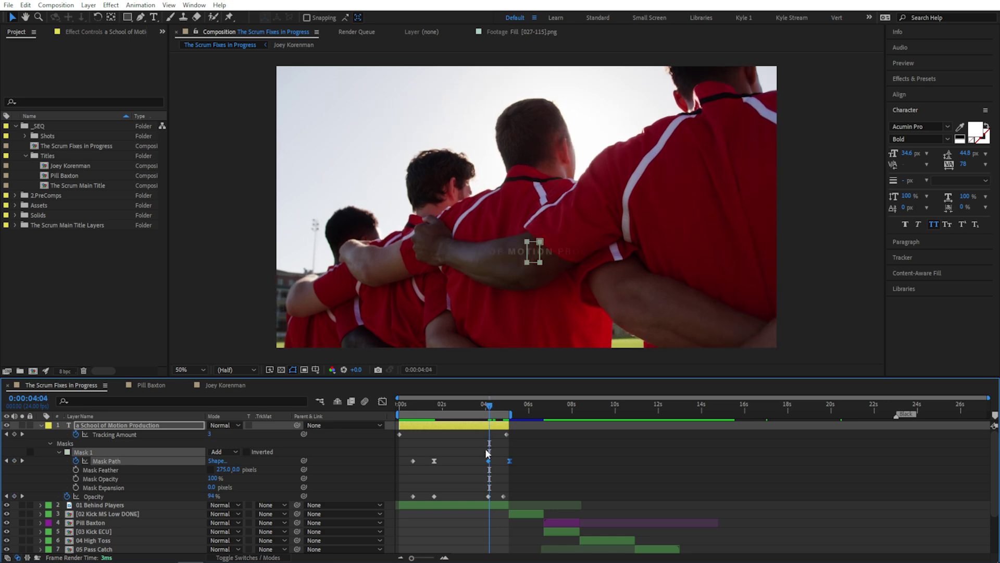
pyautogui.rightClick(490, 465)
pyautogui.moveTo(503, 457)
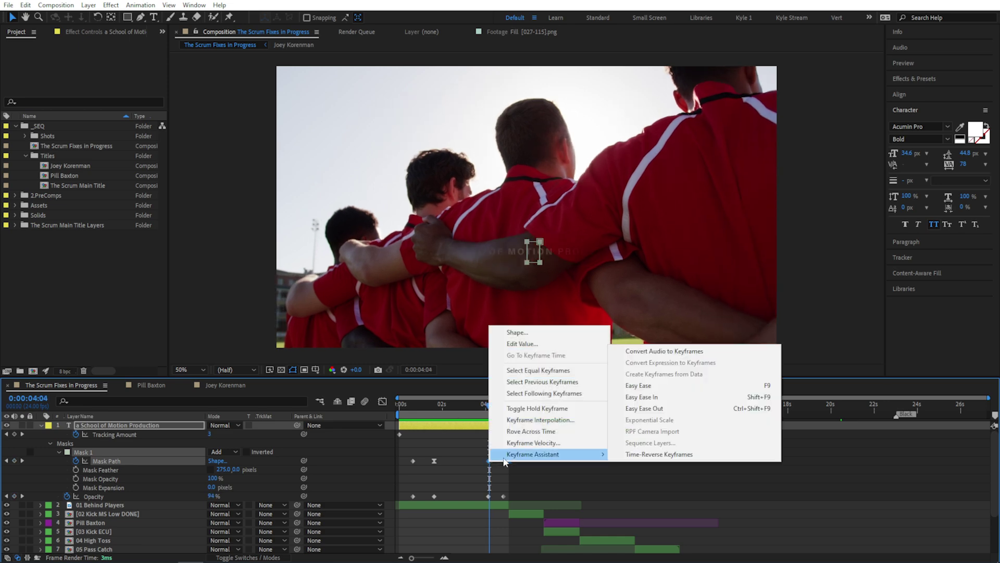
pyautogui.click(645, 455)
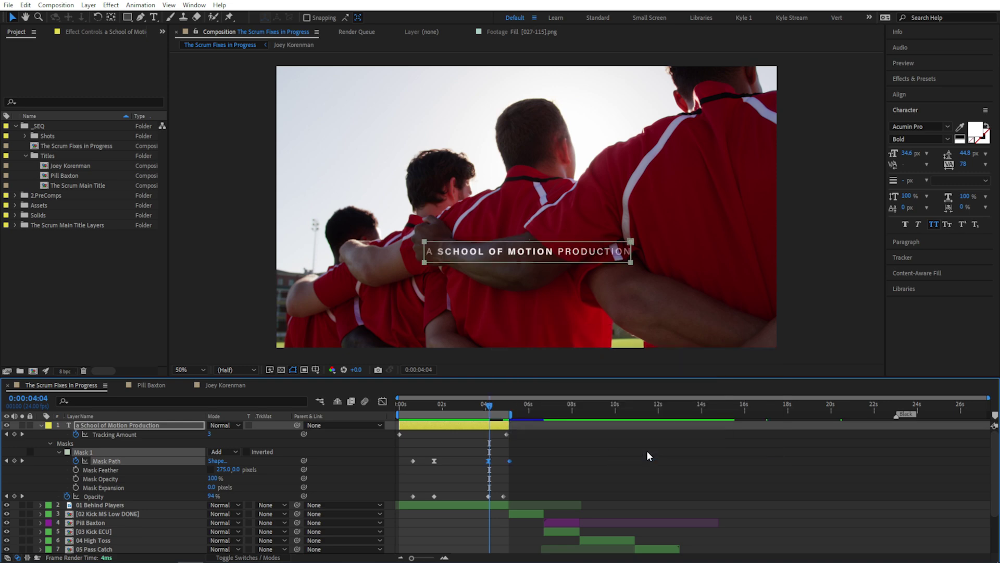
# Step: Tighten the closing keyframes so the mask closes by 4:20, then preview
pyautogui.scroll(3, 542, 467)
pyautogui.click(525, 471)
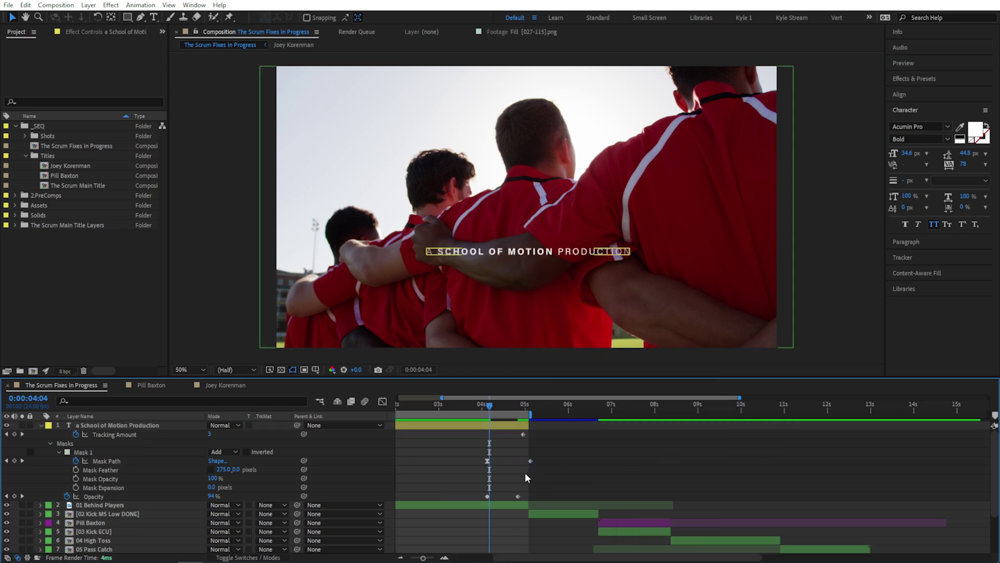
pyautogui.click(488, 464)
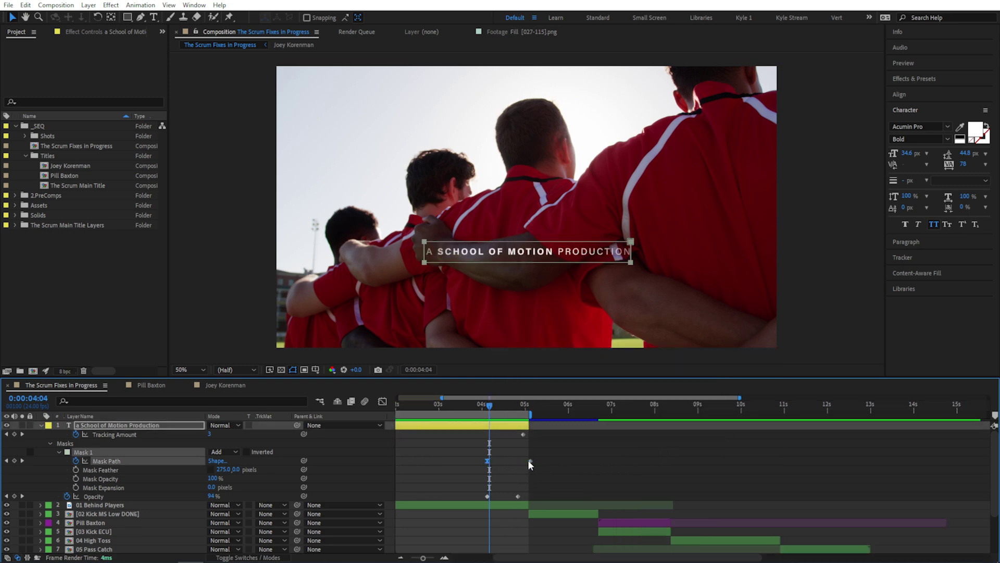
pyautogui.moveTo(529, 461); pyautogui.dragTo(499, 461)
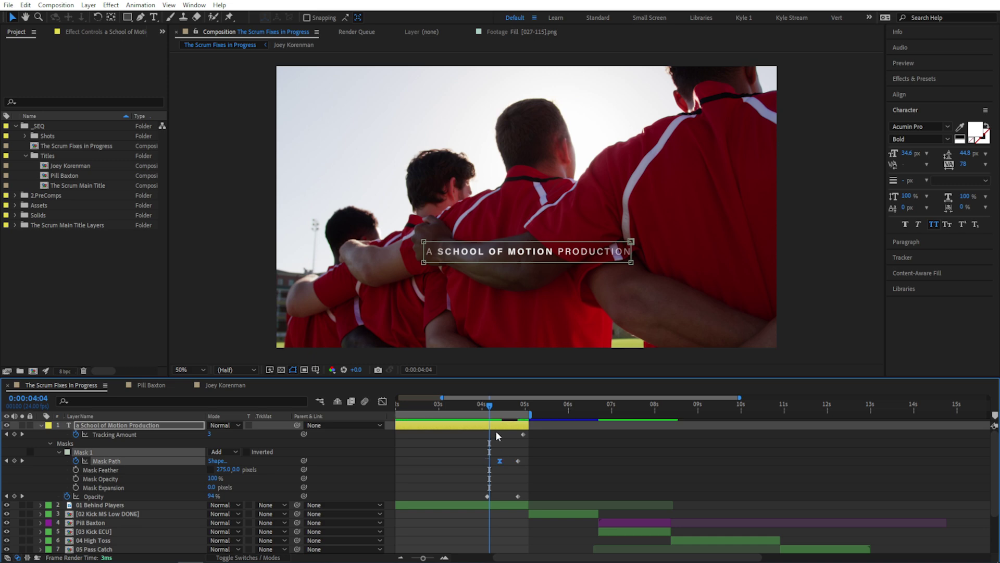
pyautogui.moveTo(490, 405); pyautogui.dragTo(518, 406)
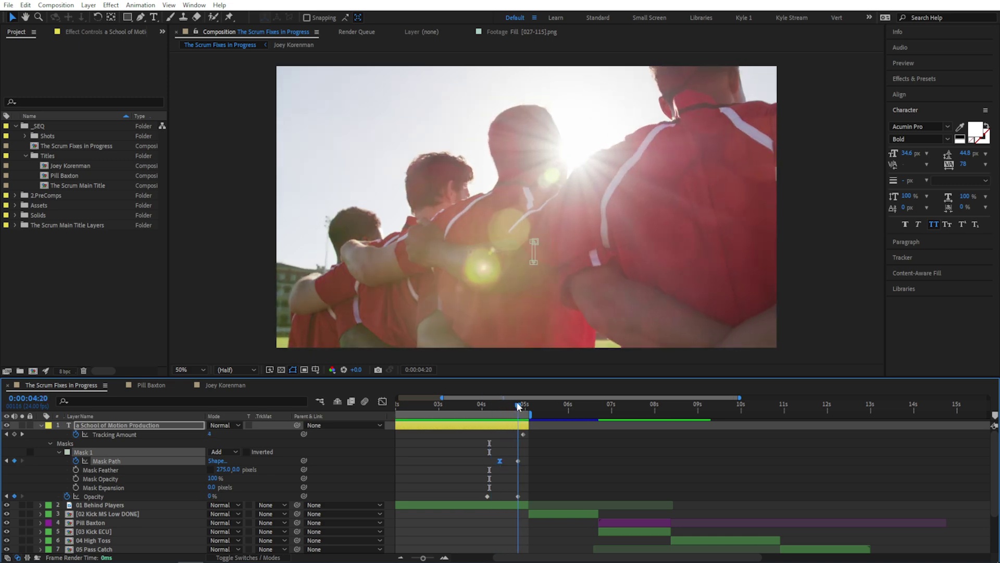
pyautogui.press('space')
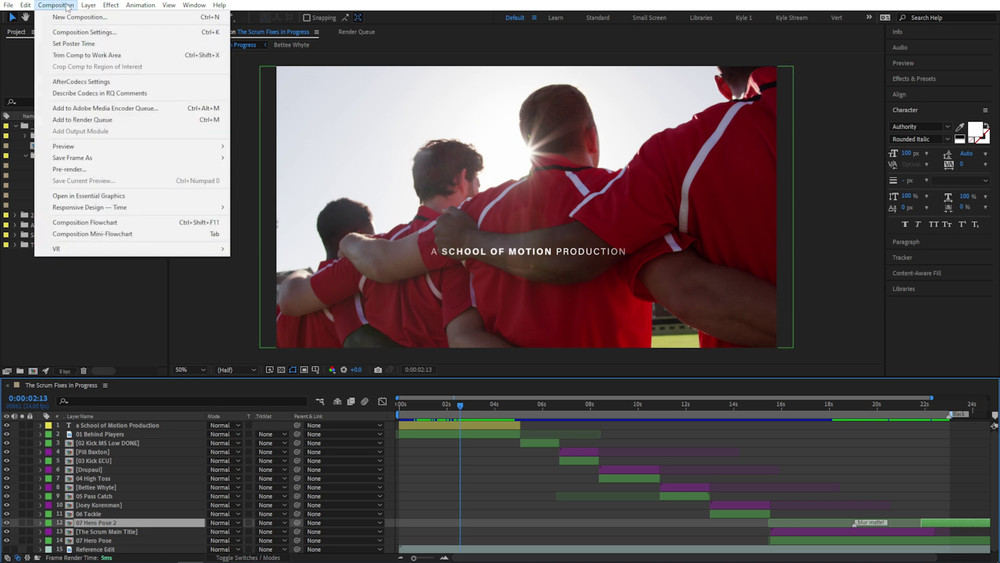
# Step: Queue The Scrum Fixes In Progress with an OpenEXR output module and render it
pyautogui.click(93, 120)
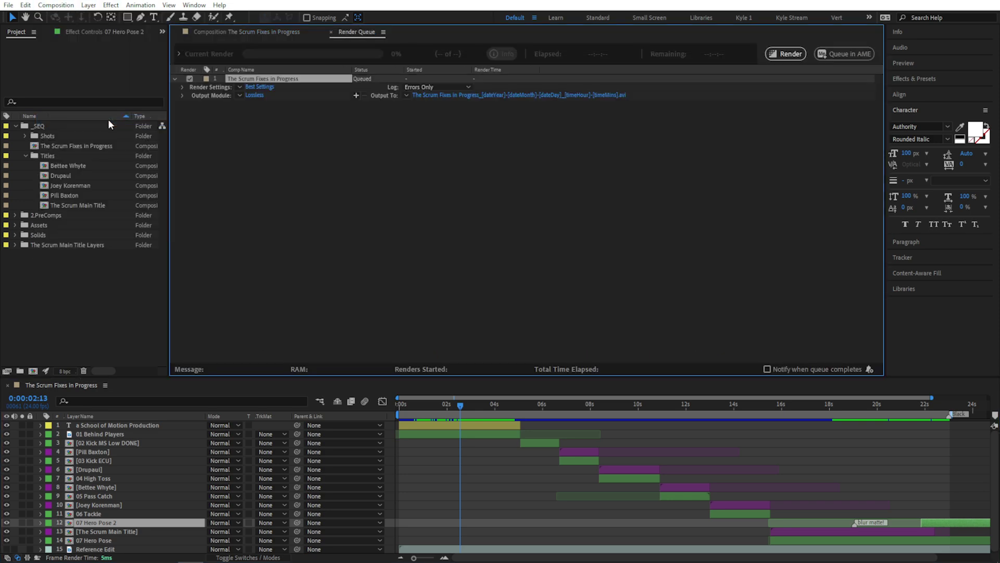
pyautogui.click(240, 96)
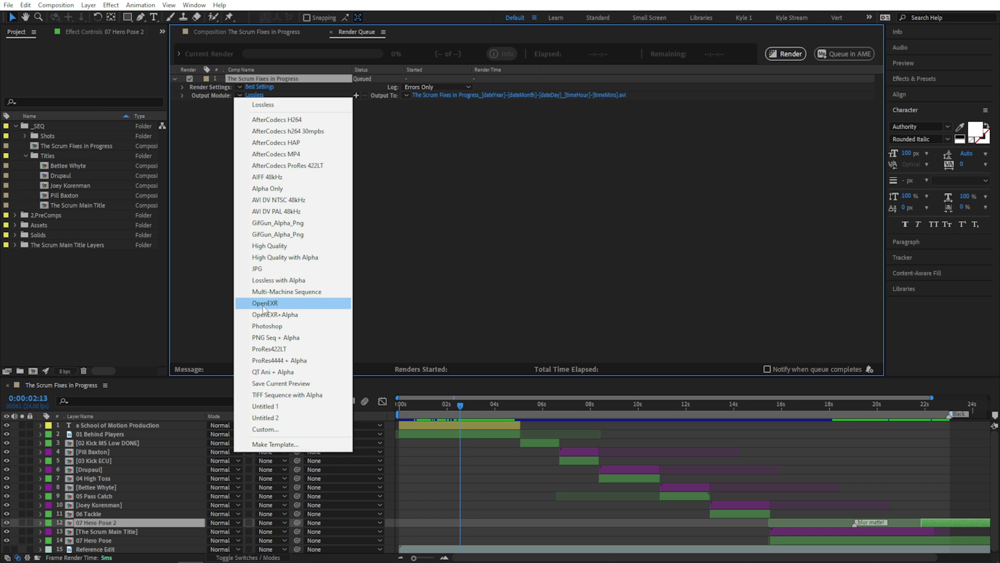
pyautogui.click(263, 303)
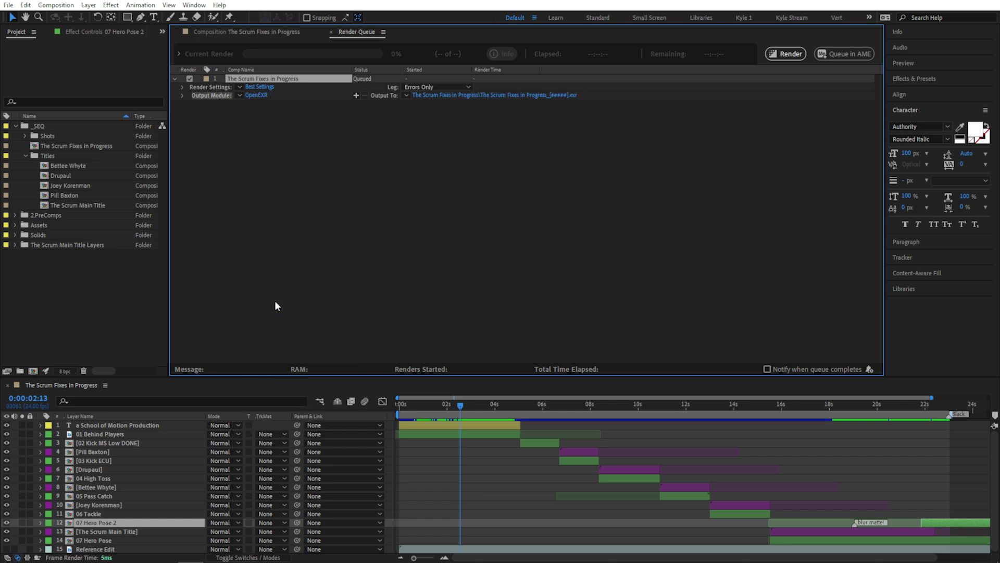
pyautogui.click(788, 54)
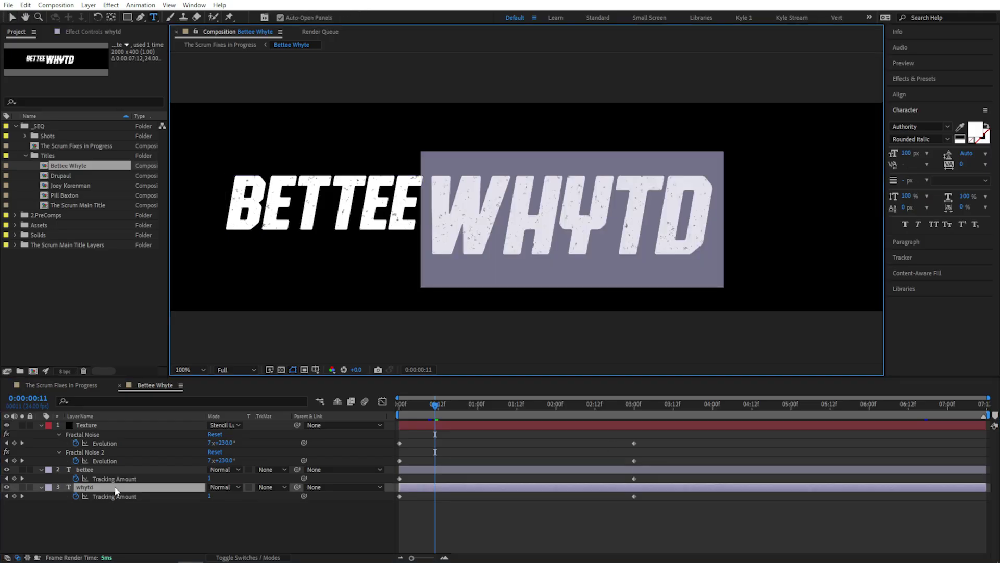
# Step: Fix the title text from WHYTD to WHYTE, then re-render the main comp as OpenEXR
pyautogui.write('WHYTE')
pyautogui.click(85, 384)
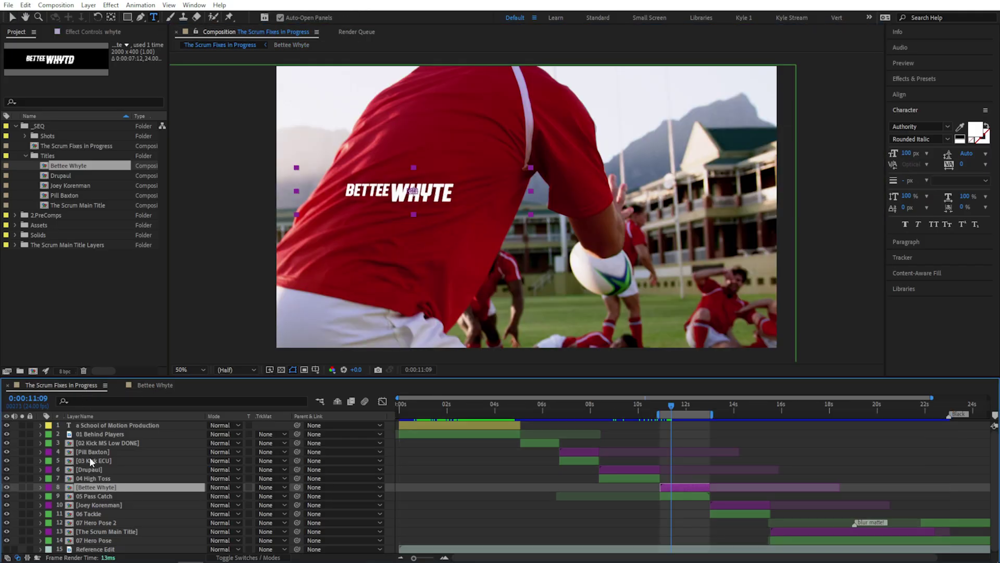
pyautogui.hotkey('ctrl', 'm')
pyautogui.click(256, 121)
pyautogui.click(292, 328)
pyautogui.press('Return')
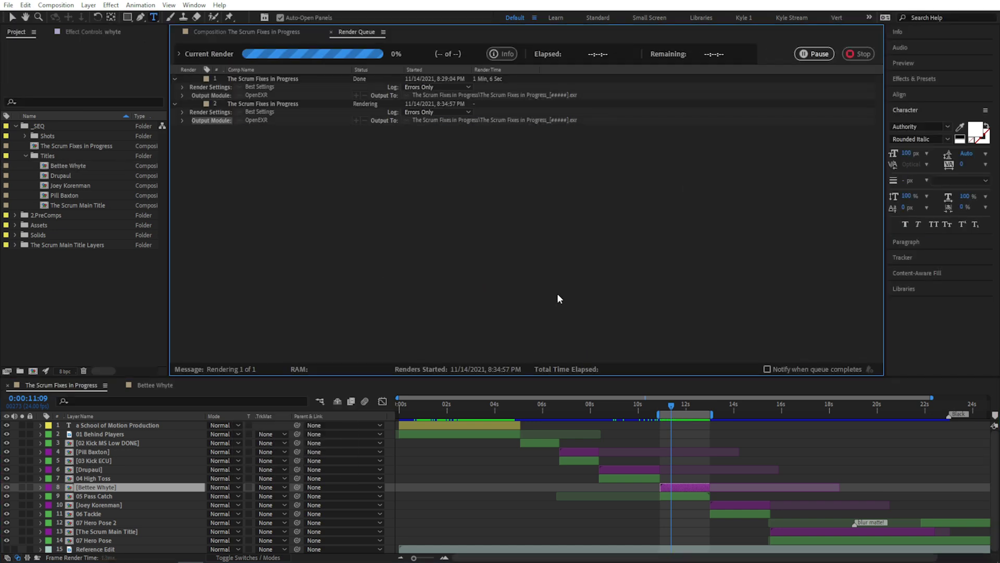